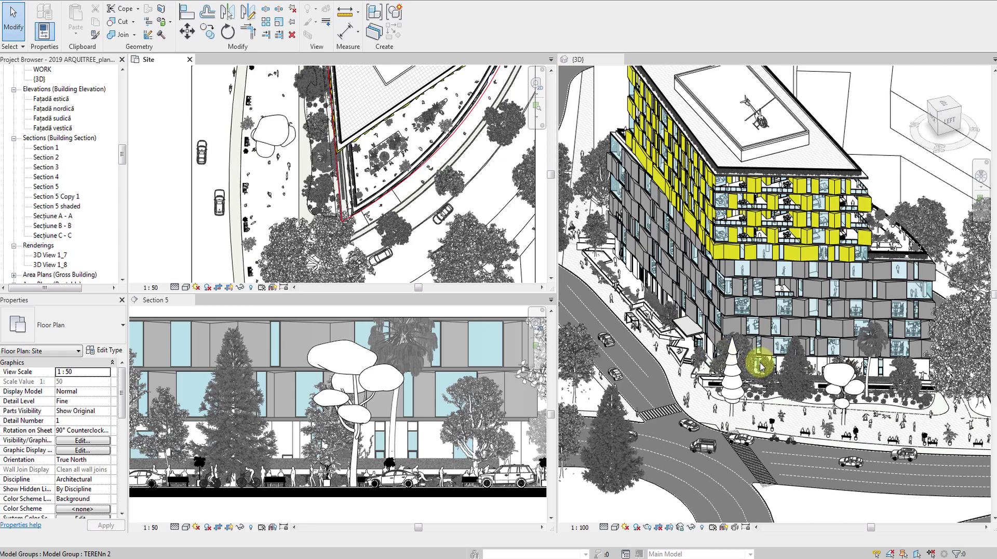
Zoom and pan the 3D view in toward the building and the sidewalk trees
left_click(889, 398)
scroll(902, 387, "up", 2)
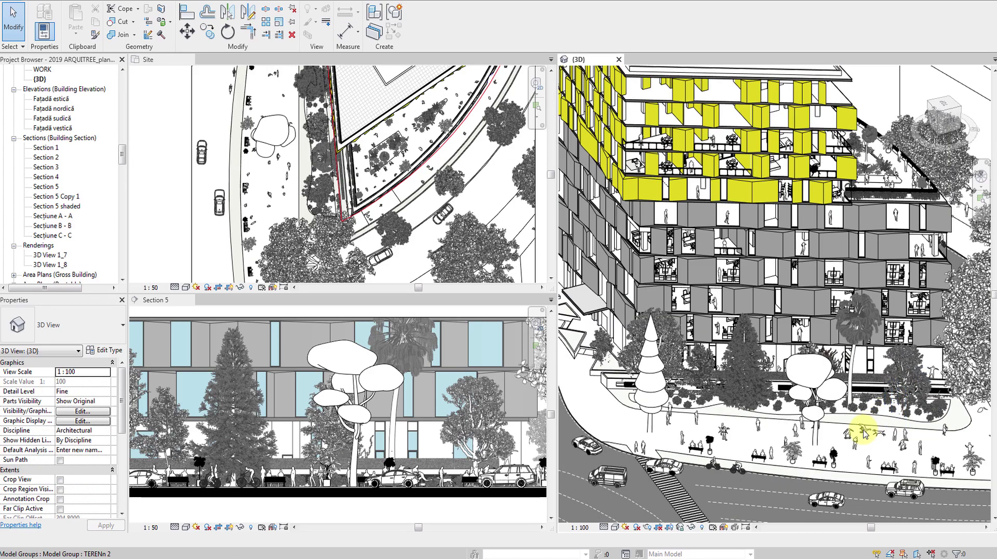
middle_click_drag(858, 403, 864, 406)
scroll(727, 402, "up", 2)
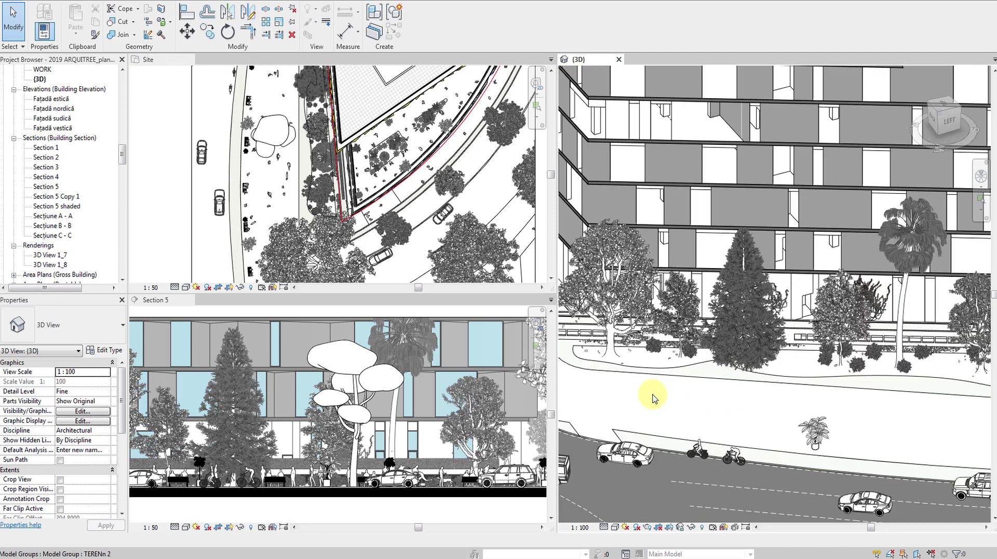
scroll(729, 396, "up", 2)
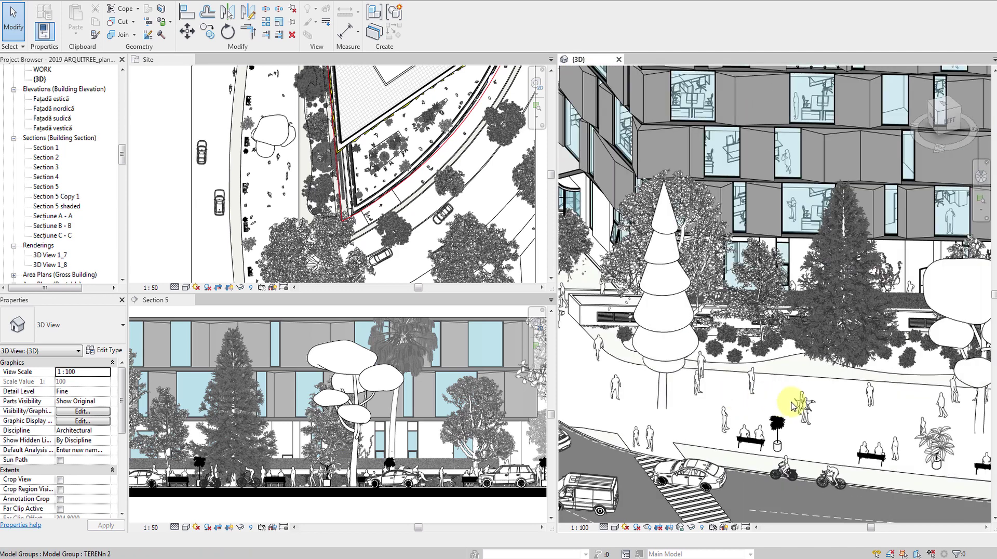
scroll(783, 383, "up", 2)
middle_click_drag(784, 383, 703, 360)
scroll(855, 394, "up", 1)
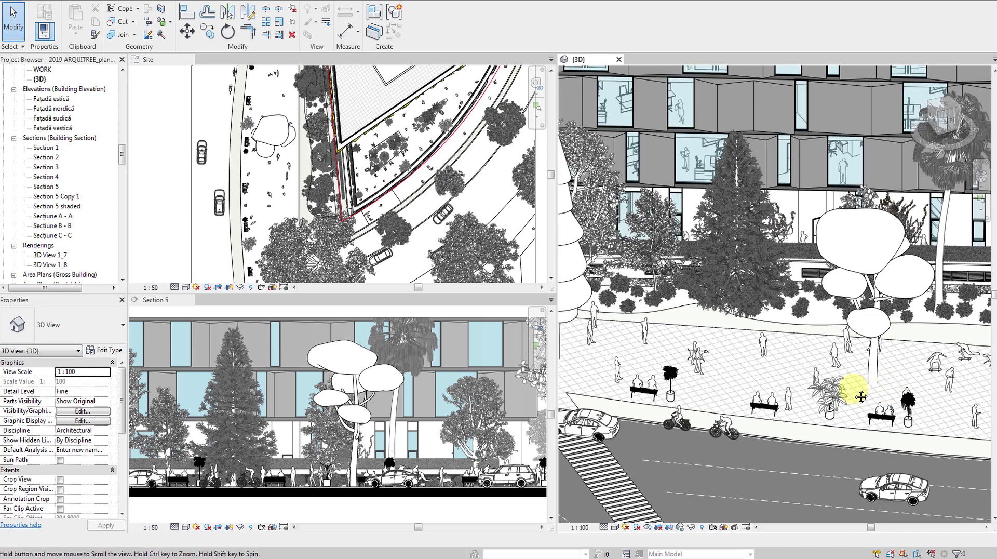
Fine-tune the 3D framing until the sidewalk trees, benches and figures fill the view
scroll(853, 392, "down", 2)
middle_click_drag(853, 392, 713, 372)
scroll(758, 371, "up", 2)
mouse_move(784, 382)
middle_mouse_down()
mouse_move(618, 377)
mouse_move(794, 367)
mouse_move(822, 392)
mouse_move(829, 383)
middle_mouse_up()
scroll(671, 383, "up", 2)
scroll(662, 378, "up", 1)
scroll(619, 377, "down", 2)
scroll(795, 367, "up", 2)
Zoom the site plan in and back out to inspect the tree symbols
left_click(318, 224)
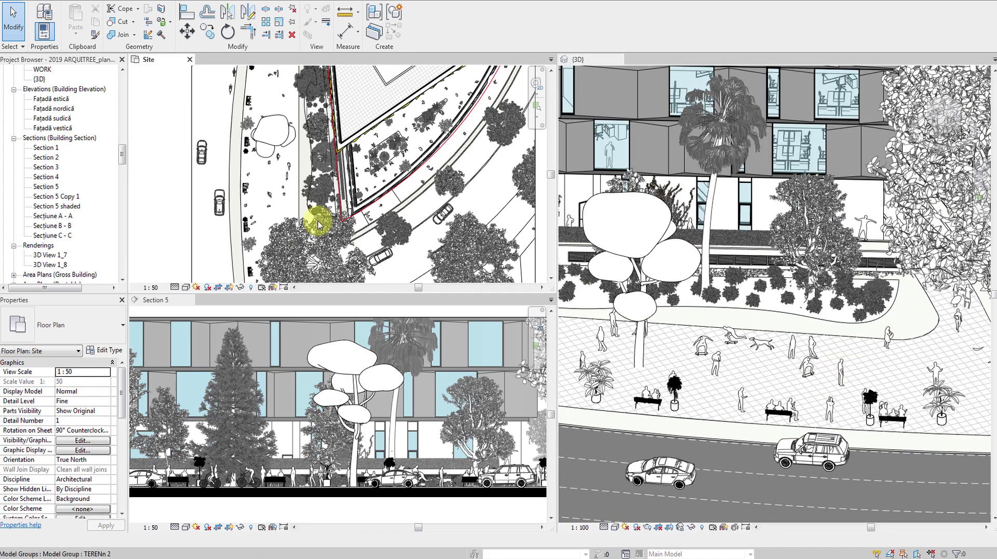
scroll(318, 185, "up", 2)
scroll(317, 187, "up", 2)
scroll(317, 192, "up", 1)
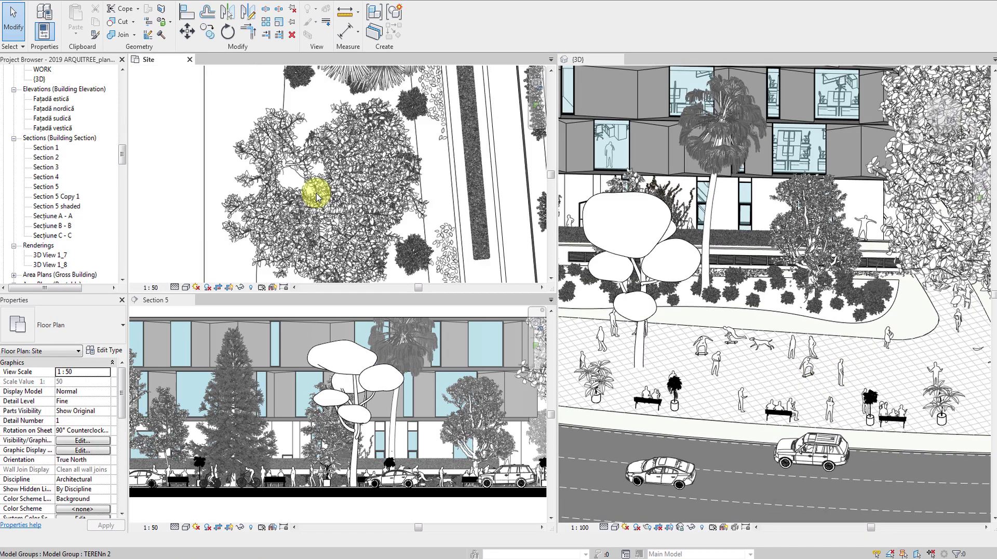
scroll(317, 197, "up", 1)
scroll(317, 197, "up", 1)
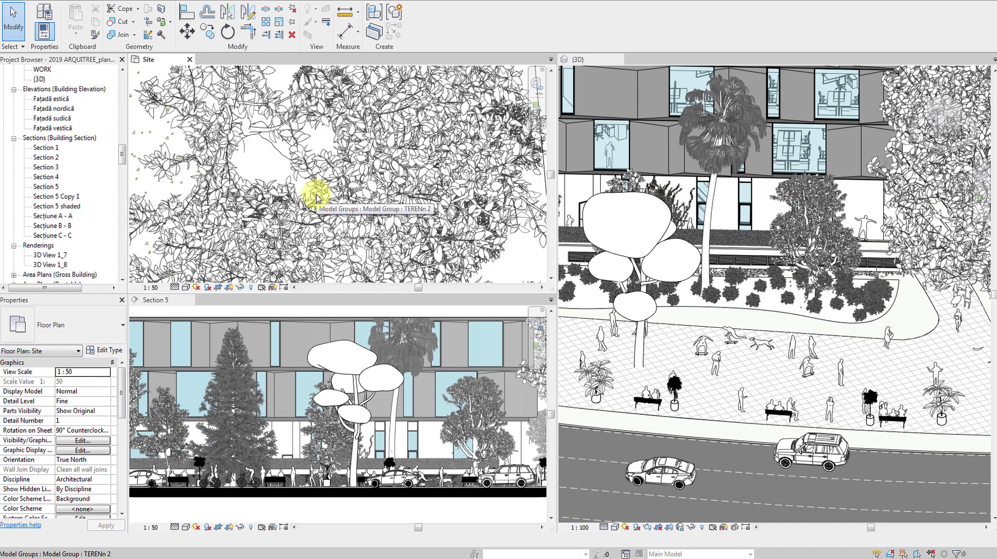
scroll(317, 197, "down", 1)
scroll(316, 197, "down", 2)
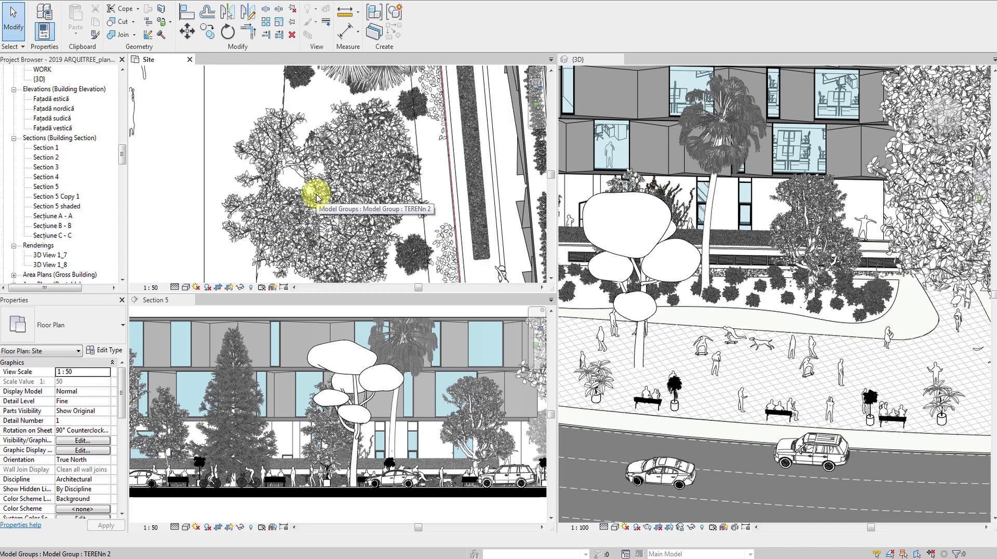
scroll(317, 197, "down", 2)
Zoom and pan Section 5 to frame the street tree
left_click(431, 399)
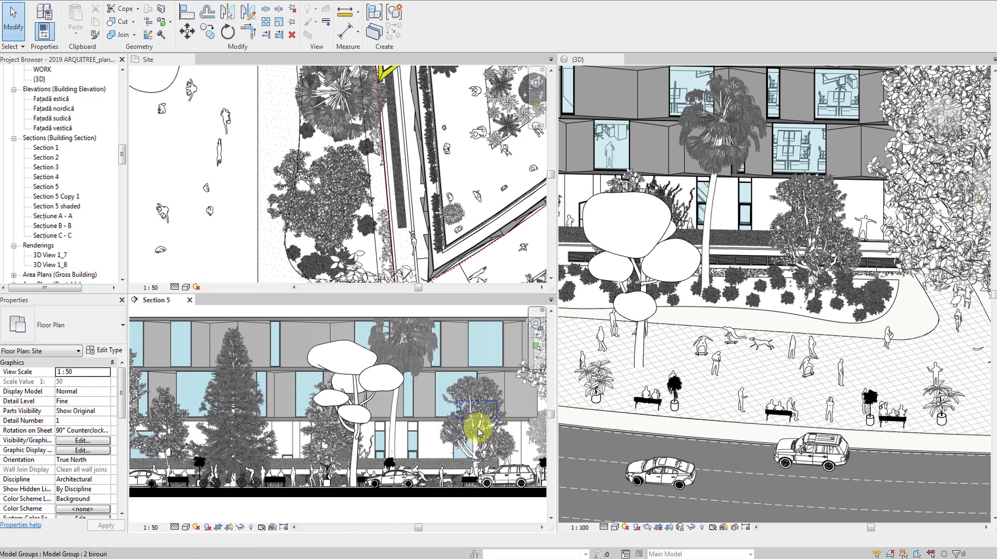
scroll(499, 436, "up", 3)
middle_click_drag(500, 436, 428, 399)
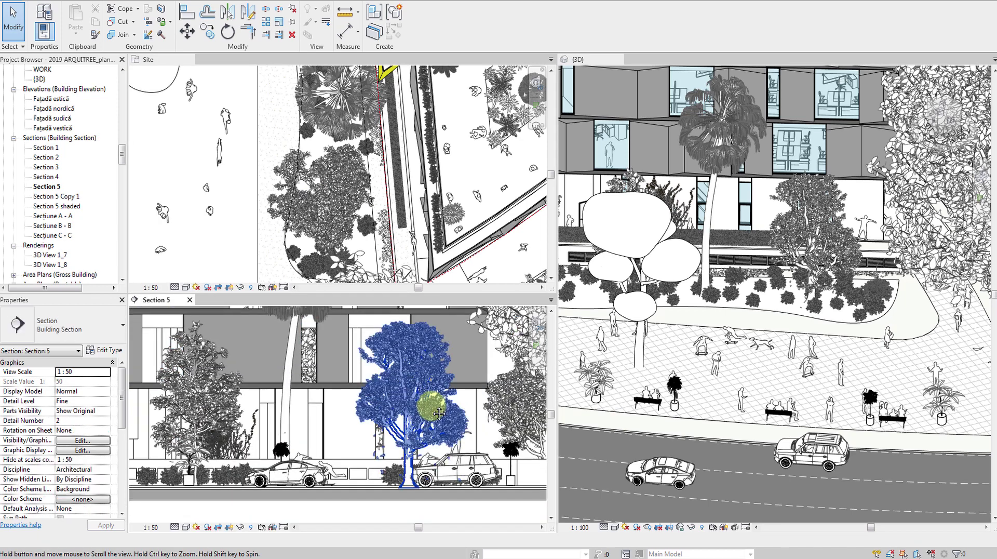
middle_click_drag(436, 344, 439, 376)
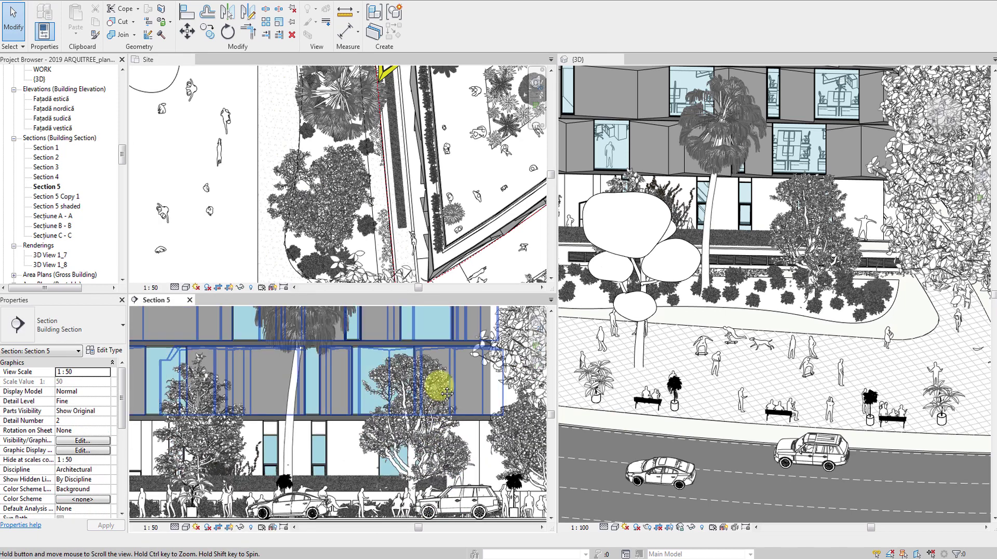
Set the site plan's Detail Level to Coarse
left_click(342, 191)
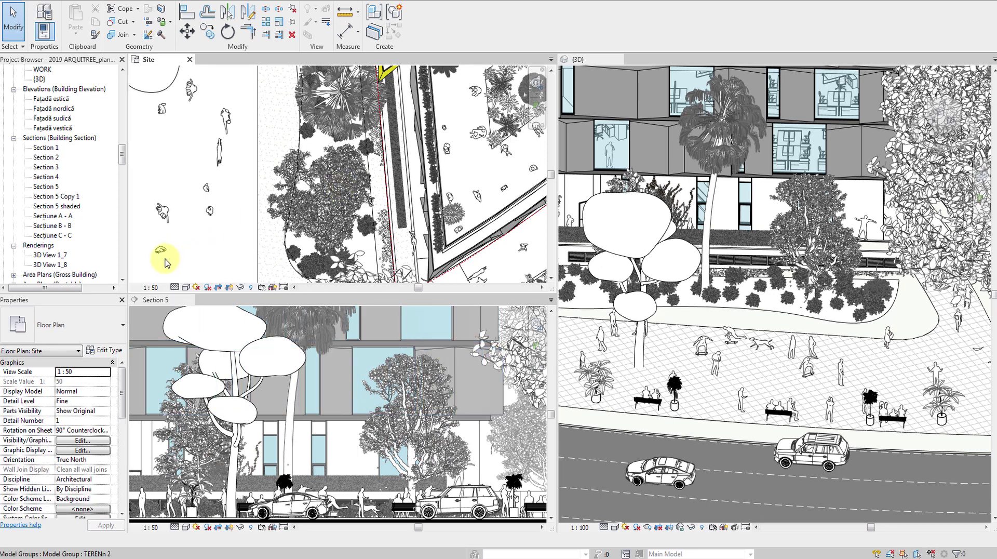
left_click(175, 287)
left_click(198, 255)
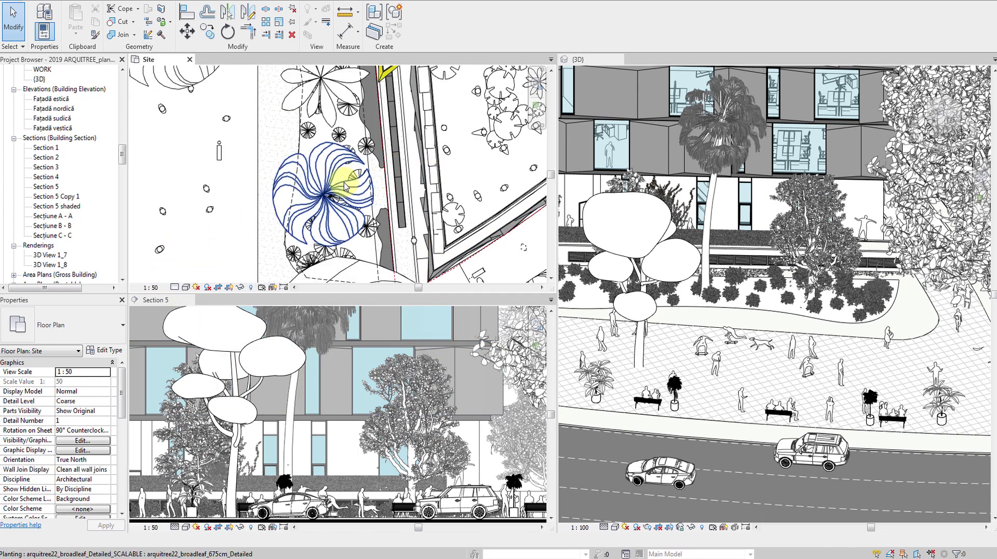
Select and deselect the broadleaf street tree in the site plan and Section 5
left_click(340, 243)
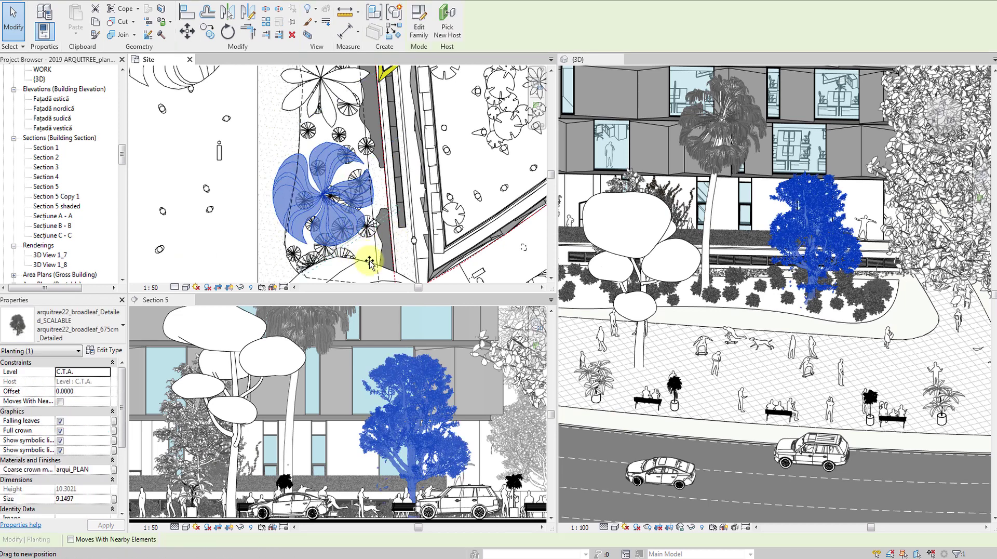
left_click_drag(369, 262, 369, 262)
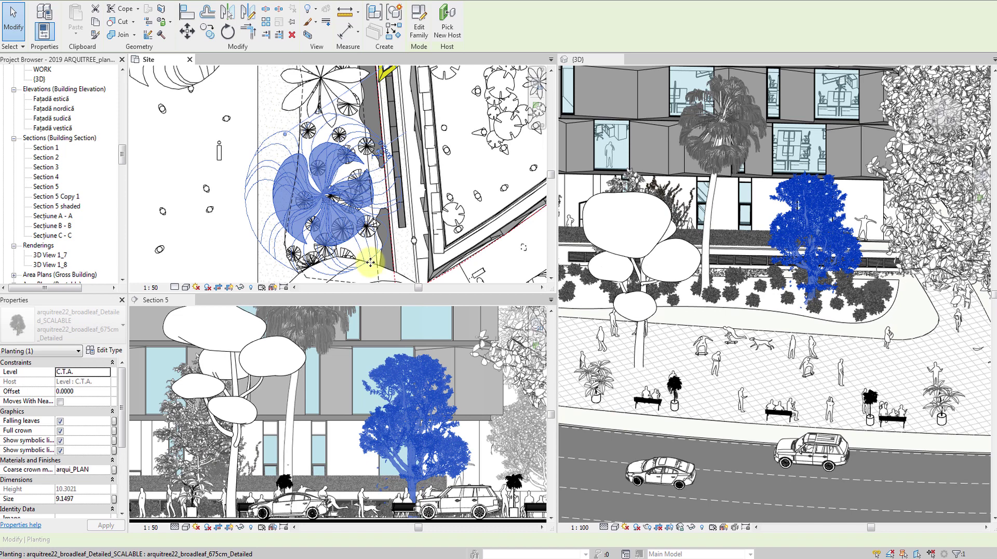
left_click(476, 397)
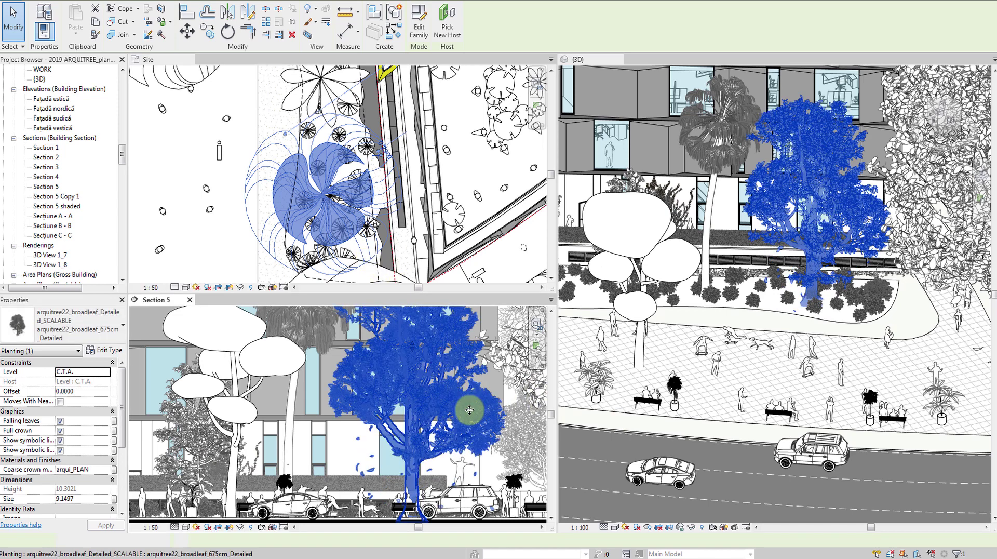
left_click(461, 462)
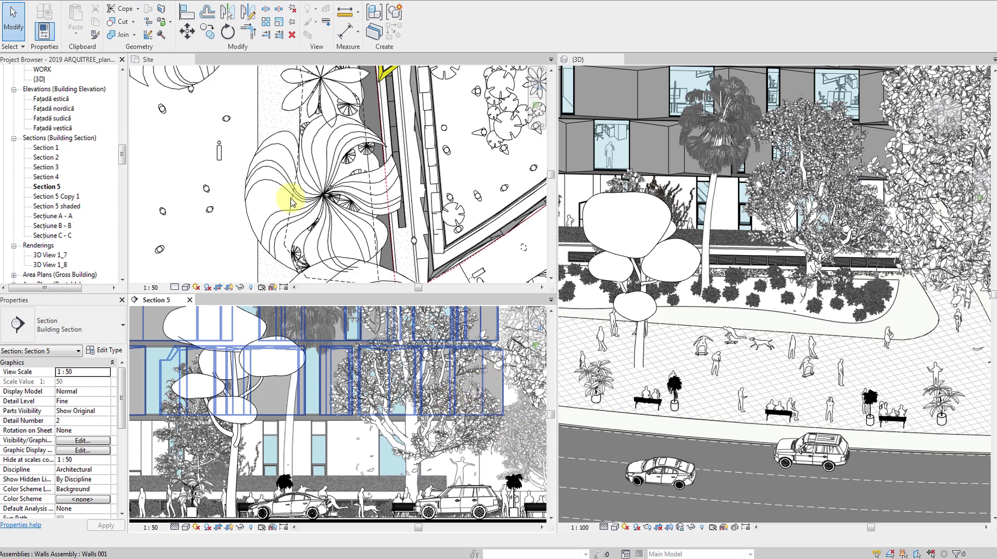
left_click(319, 189)
left_click(318, 190)
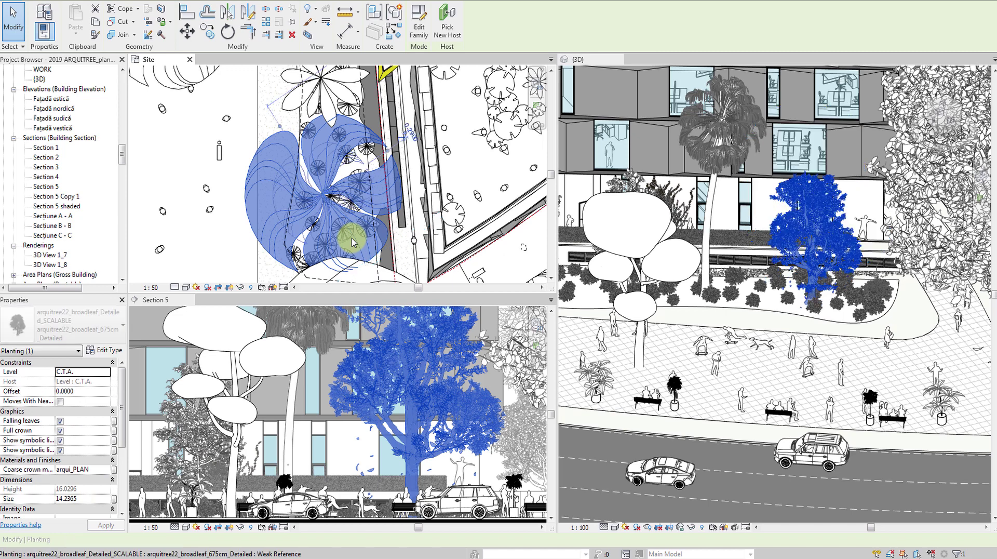
left_click(416, 366)
Set the broadleaf tree's Size to 14 in Properties, then deselect it
left_click(311, 225)
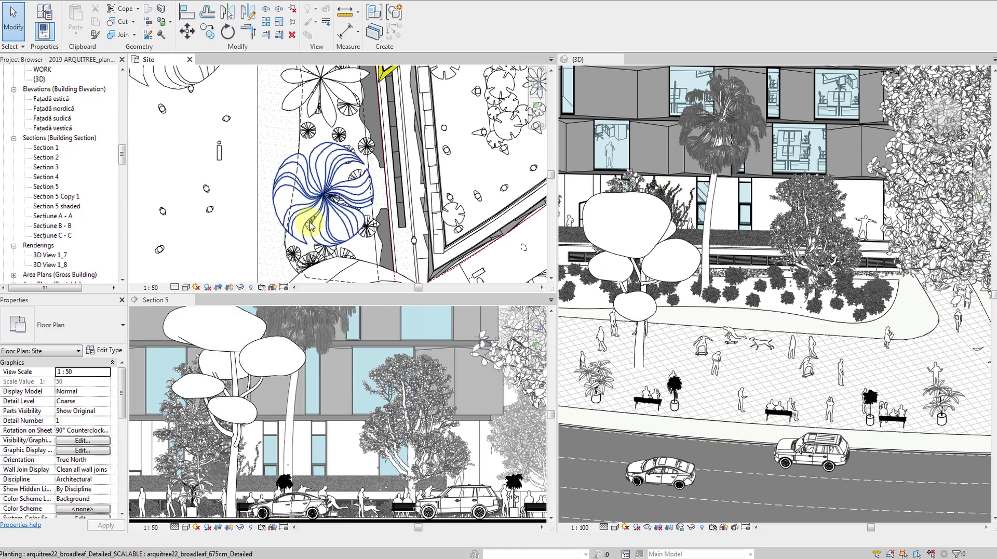
left_click(311, 224)
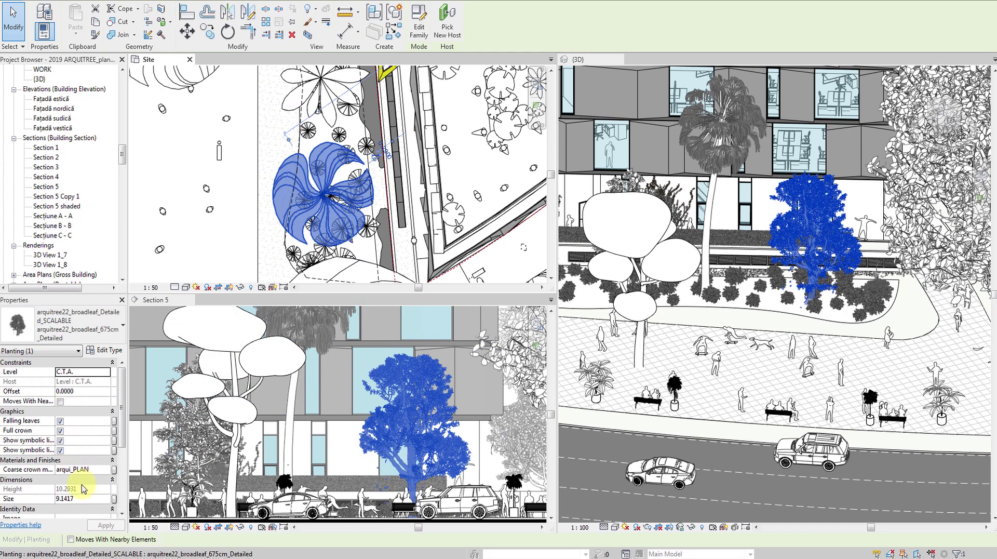
left_click(85, 499)
type("14")
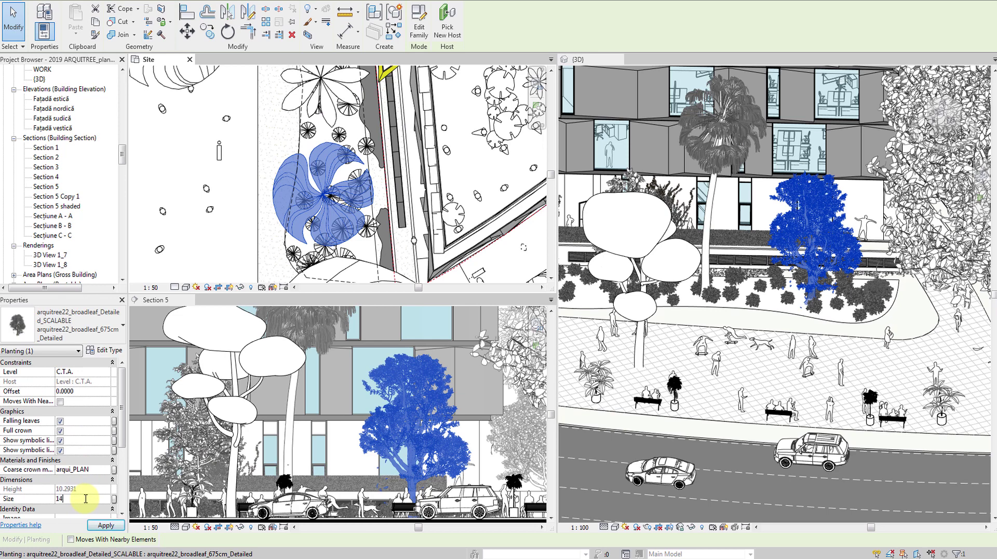
key("Return")
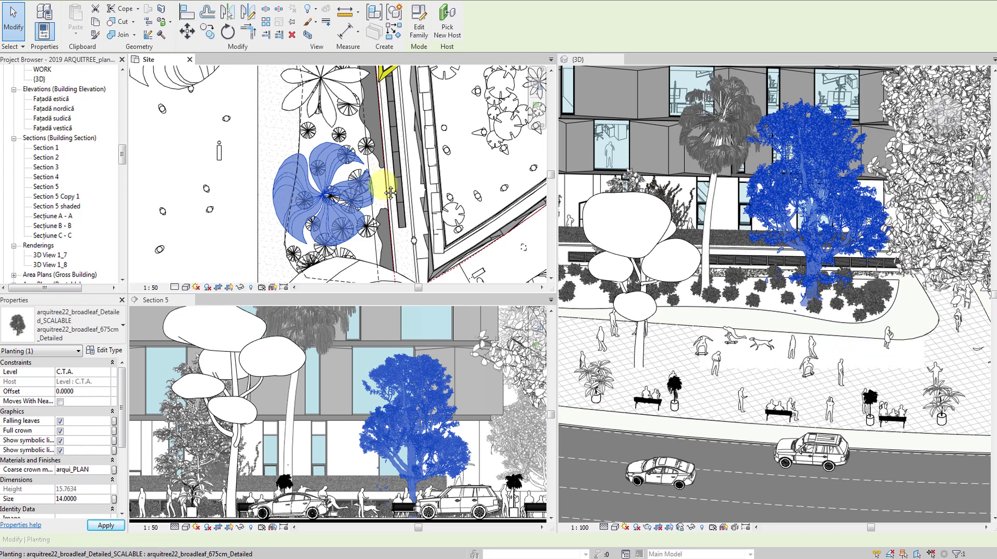
left_click(499, 423)
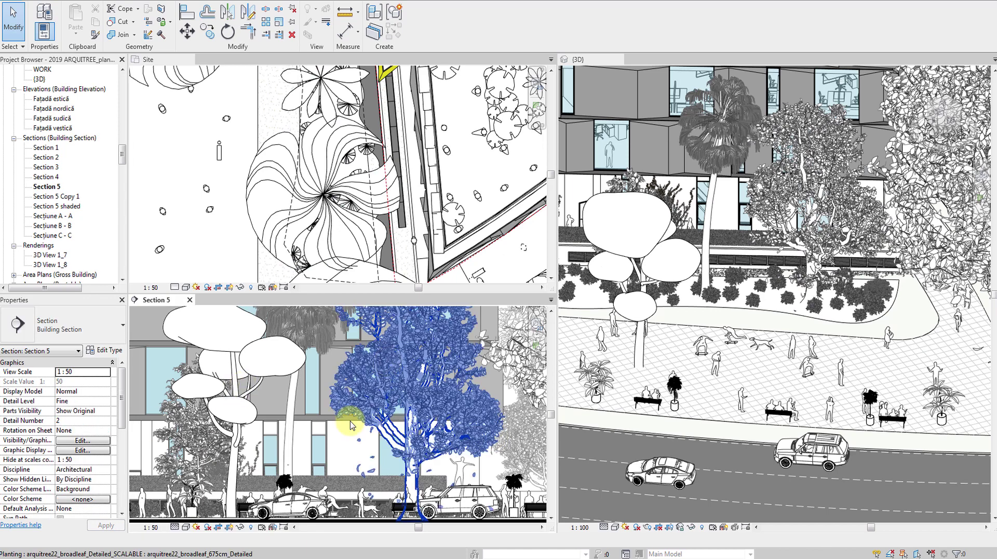
Set Section 5 to Medium detail and try Medium detail on the site plan
left_click(176, 525)
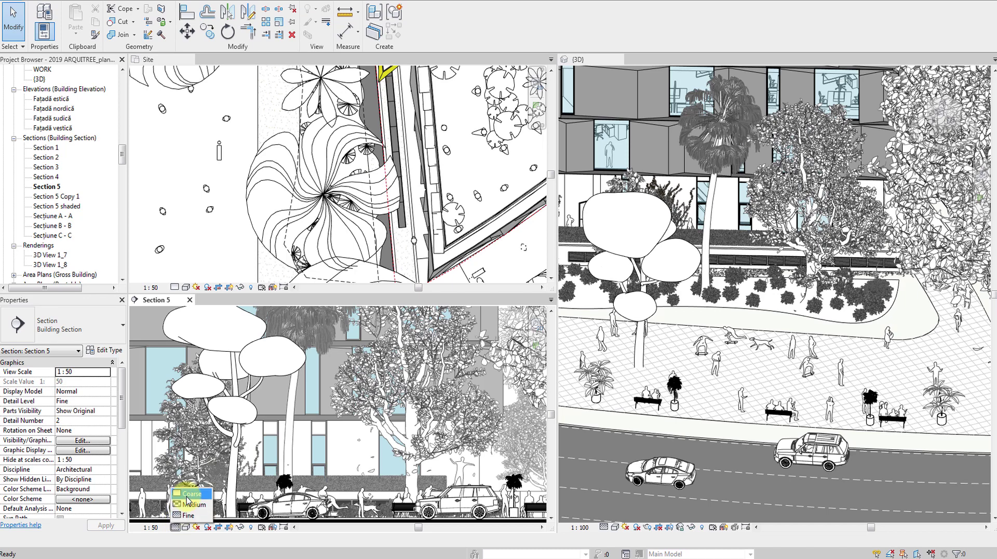
left_click(187, 507)
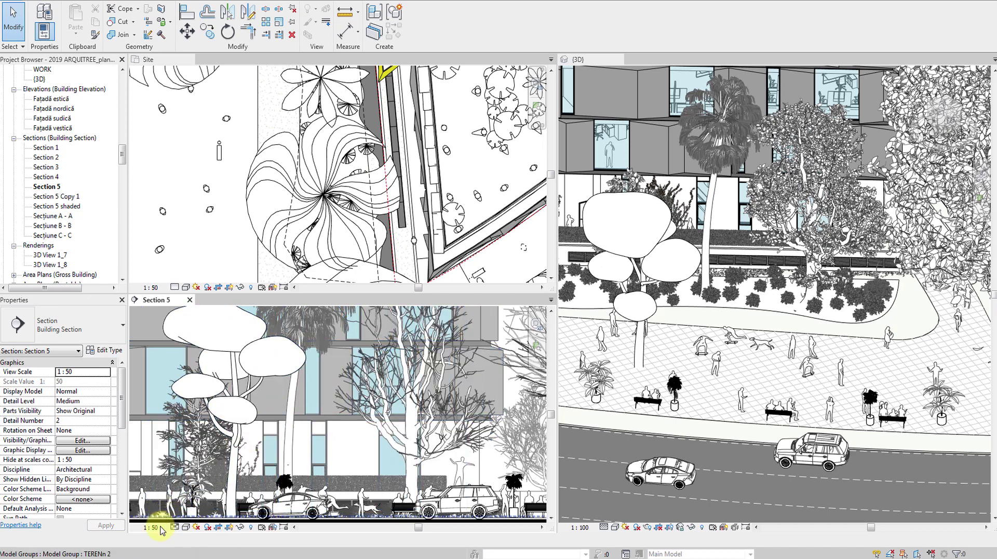
left_click(185, 287)
left_click(199, 269)
Return the site plan's Detail Level to Coarse
left_click(339, 218)
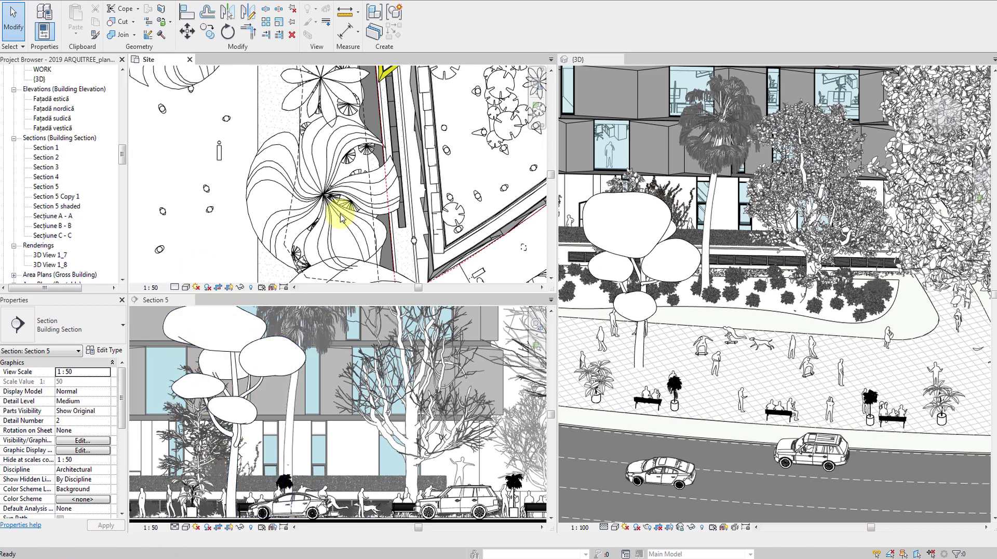
left_click(339, 218)
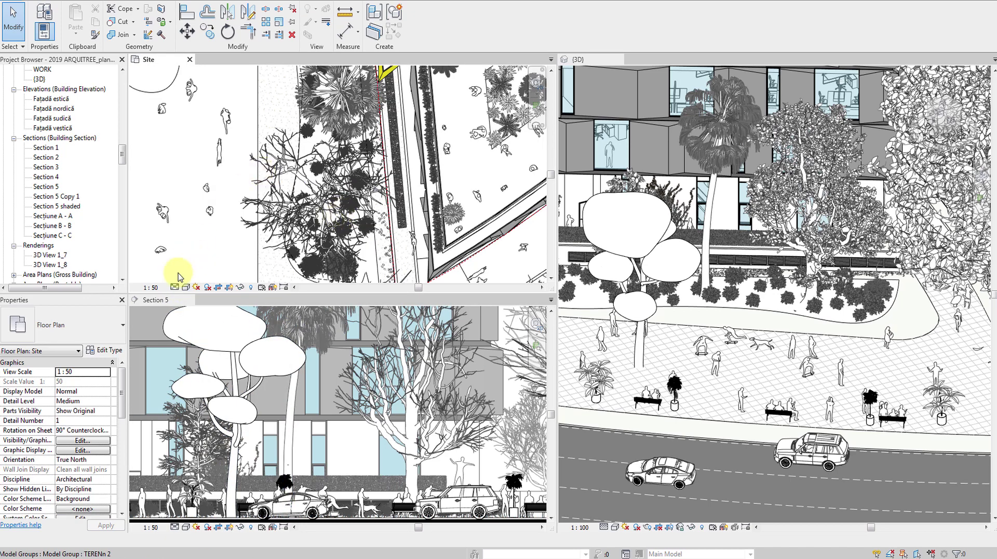
left_click(175, 287)
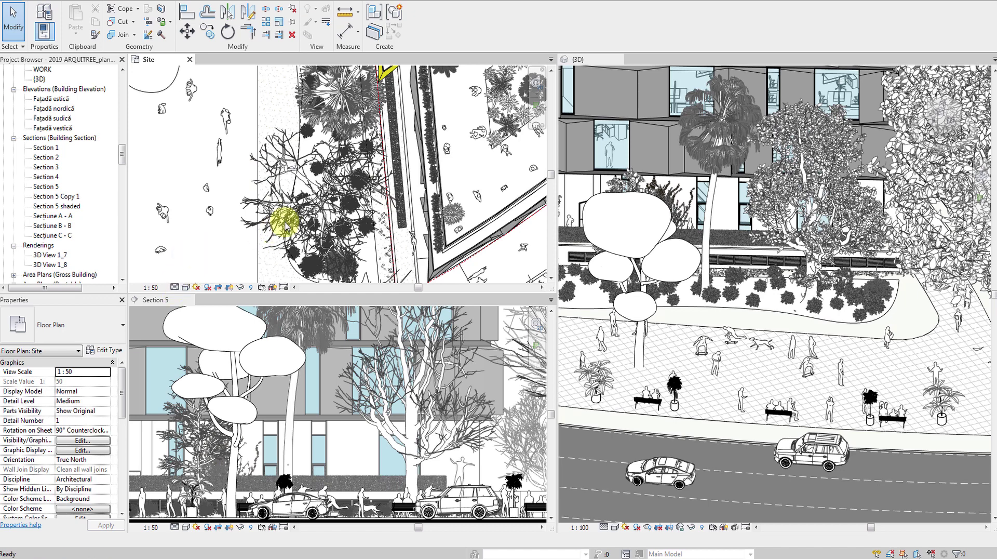
middle_click_drag(284, 218, 301, 227)
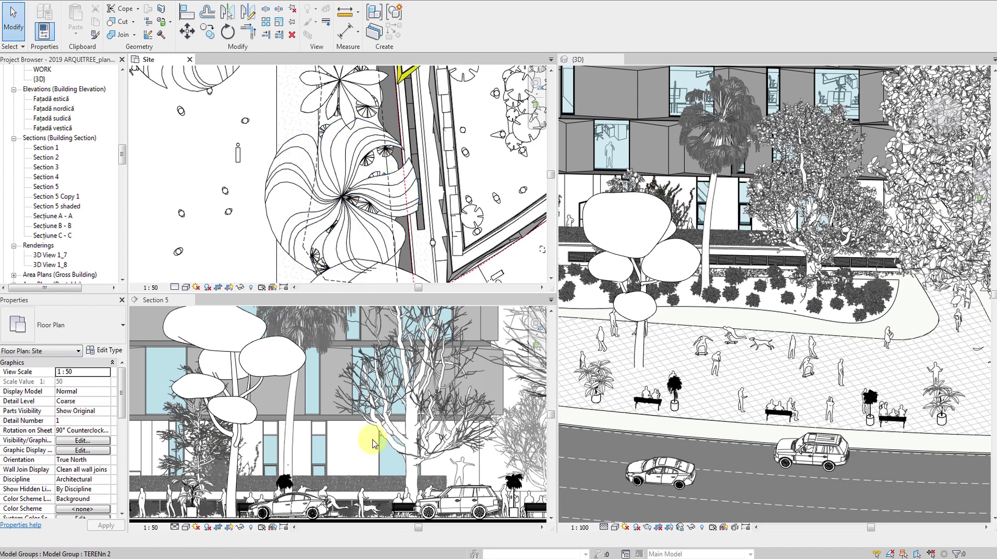
left_click(373, 443)
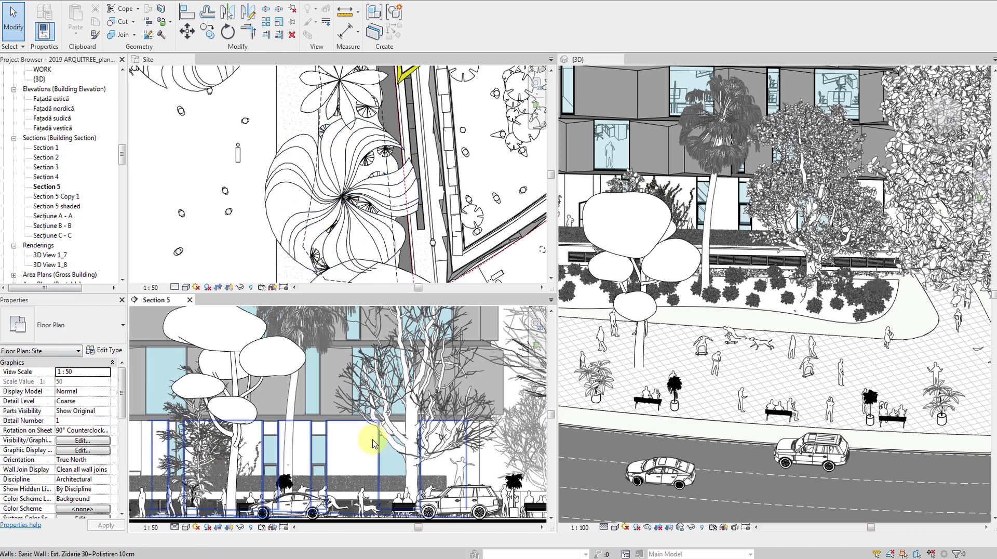
Select the arquiplant39 potted plant in Section 5 and zoom the views onto it
left_click(199, 488)
middle_click_drag(218, 488, 303, 468)
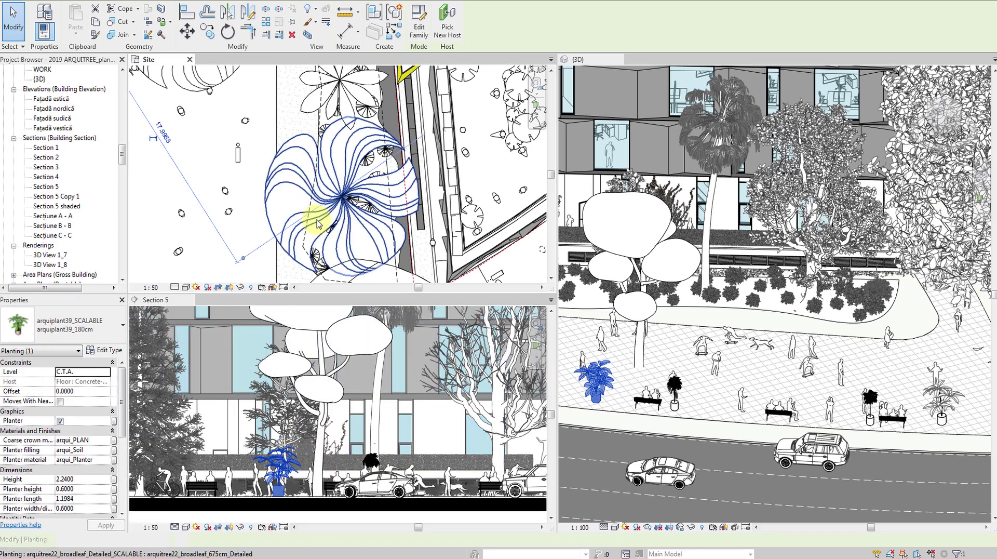
scroll(302, 213, "down", 3)
scroll(290, 171, "down", 2)
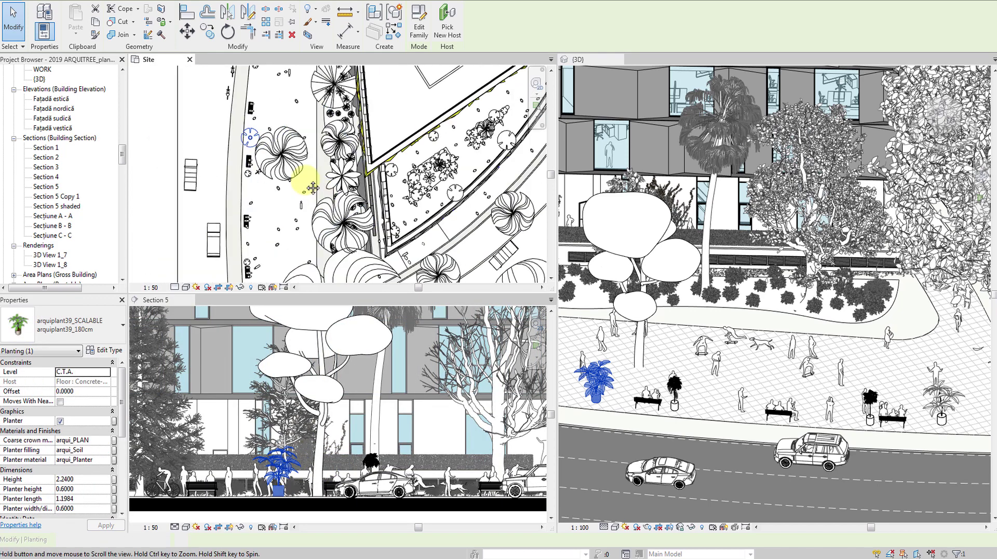
scroll(307, 183, "down", 1)
scroll(257, 139, "up", 2)
scroll(252, 156, "up", 2)
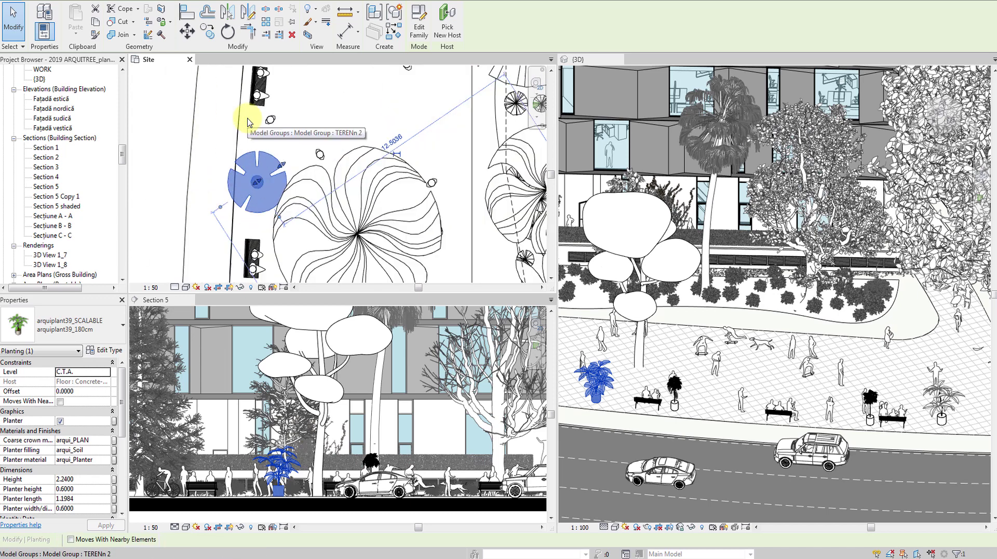
scroll(312, 127, "up", 1)
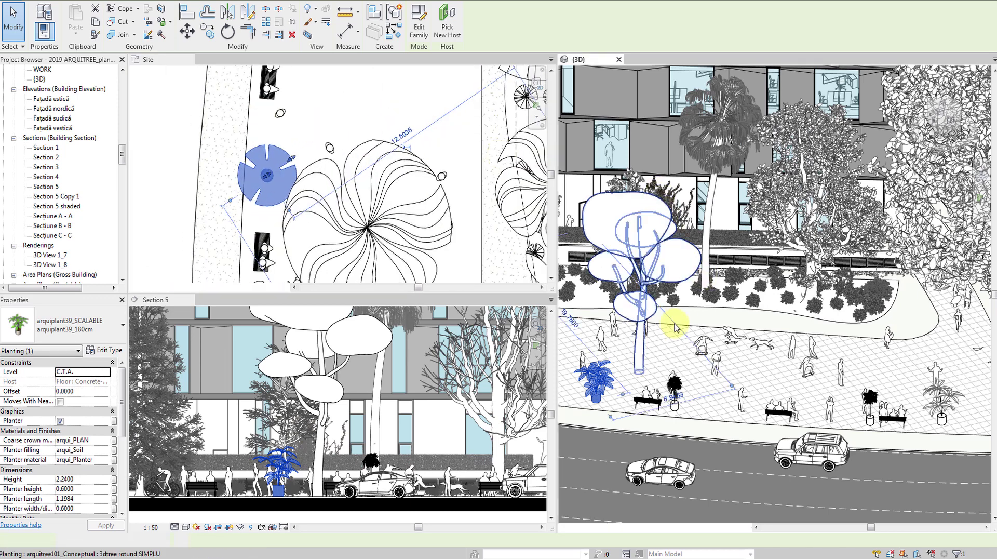
scroll(734, 327, "up", 2)
scroll(752, 327, "up", 2)
Frame the 3D view around the potted plant and the plaza benches
middle_click_drag(752, 327, 818, 319)
scroll(774, 353, "down", 1)
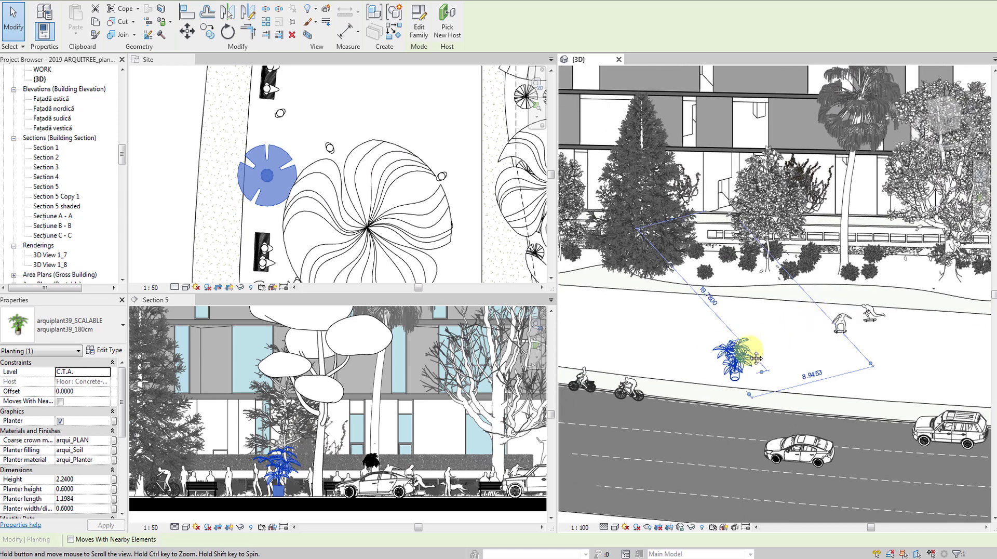
scroll(723, 351, "up", 1)
scroll(776, 356, "up", 1)
scroll(753, 370, "up", 1)
scroll(753, 370, "up", 1)
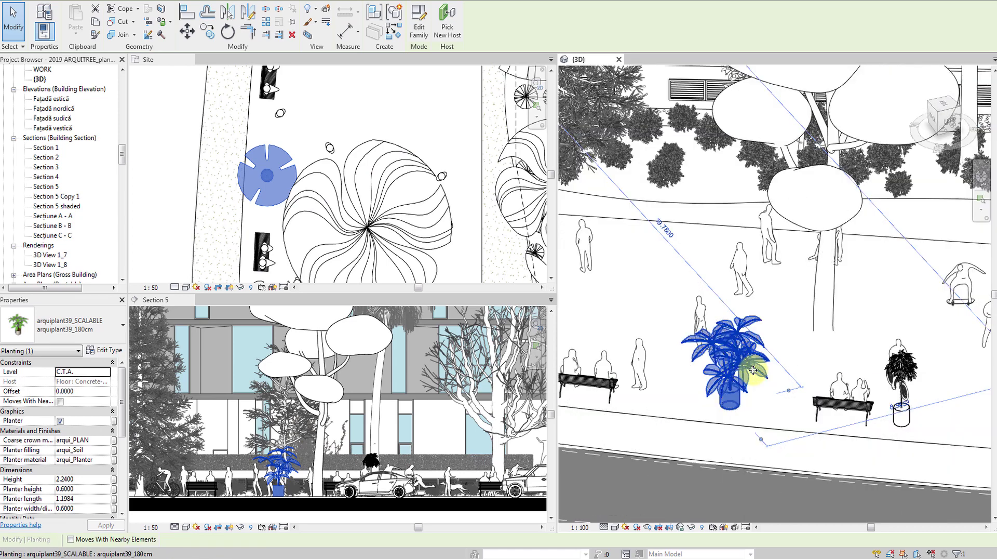
middle_click_drag(741, 427, 872, 400)
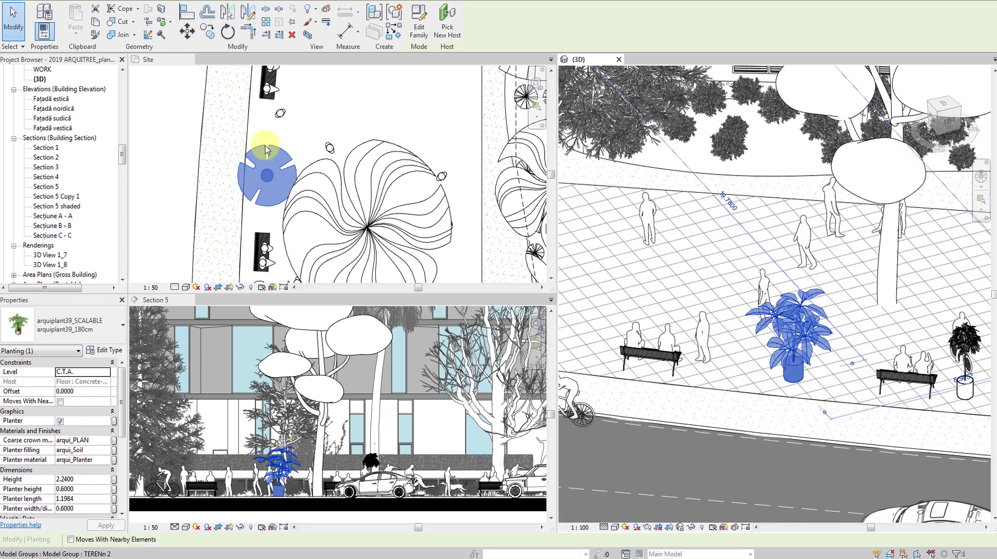
left_click(266, 149)
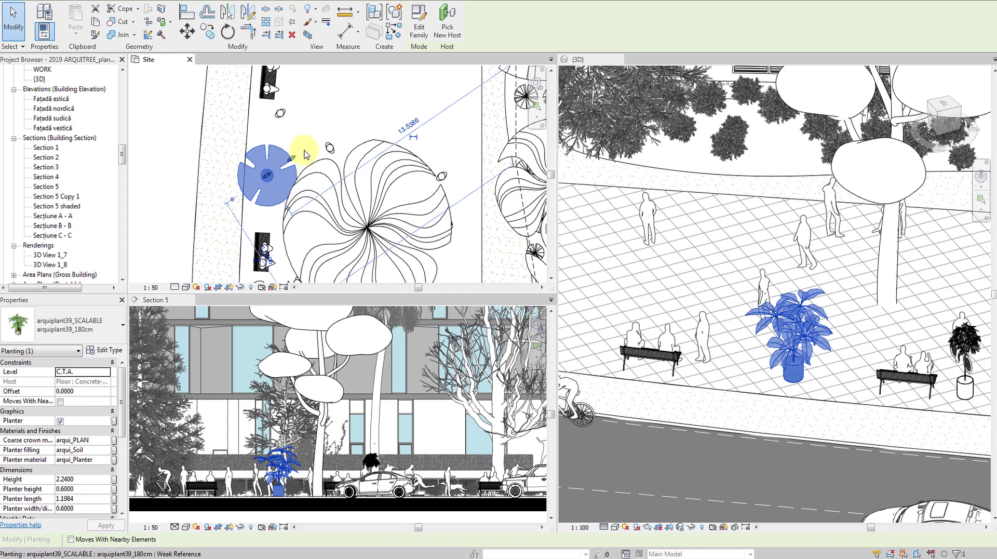
Drag the plant's scale grip in plan and section to raise its height from 2.24 to 5.6431
left_click_drag(294, 156, 310, 147)
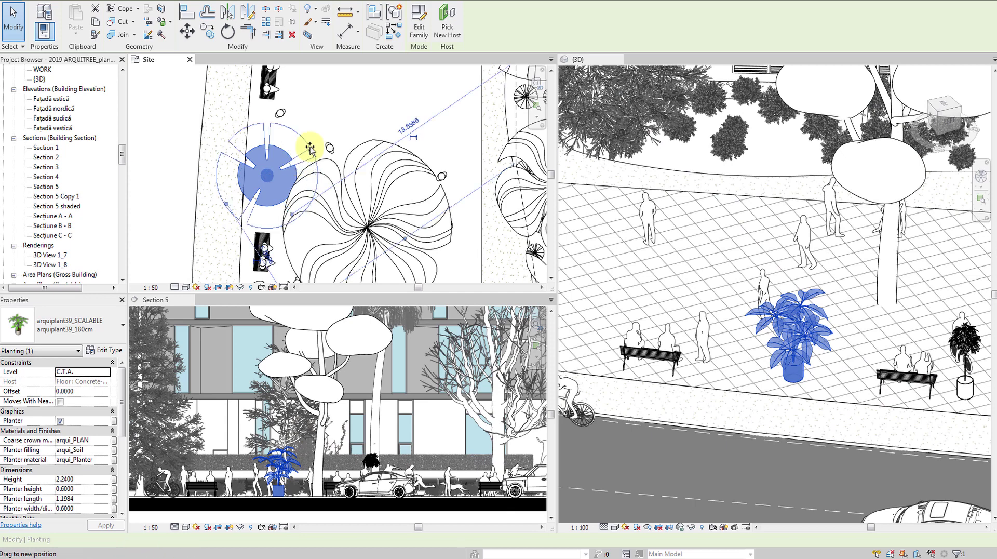
left_click(323, 443)
scroll(325, 456, "up", 3)
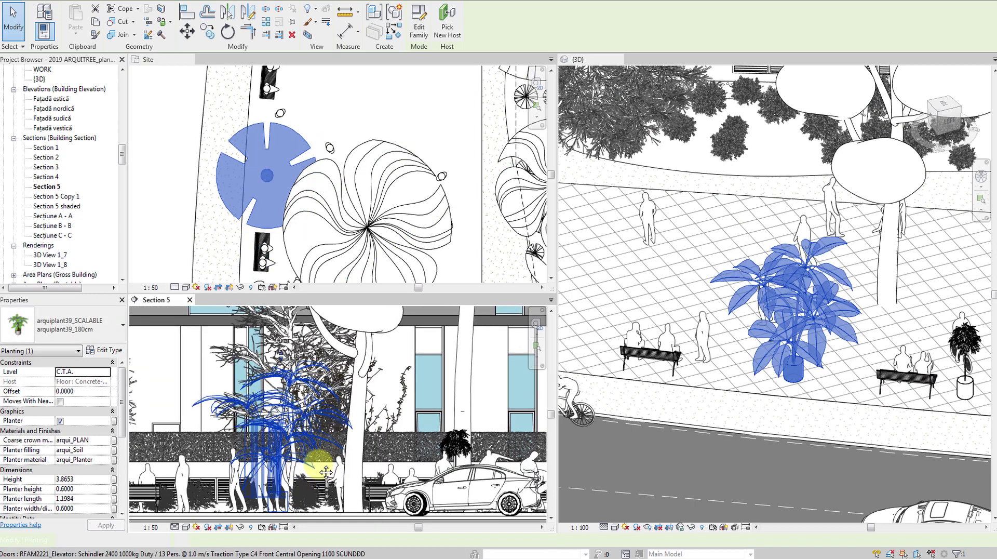
scroll(318, 467, "down", 1)
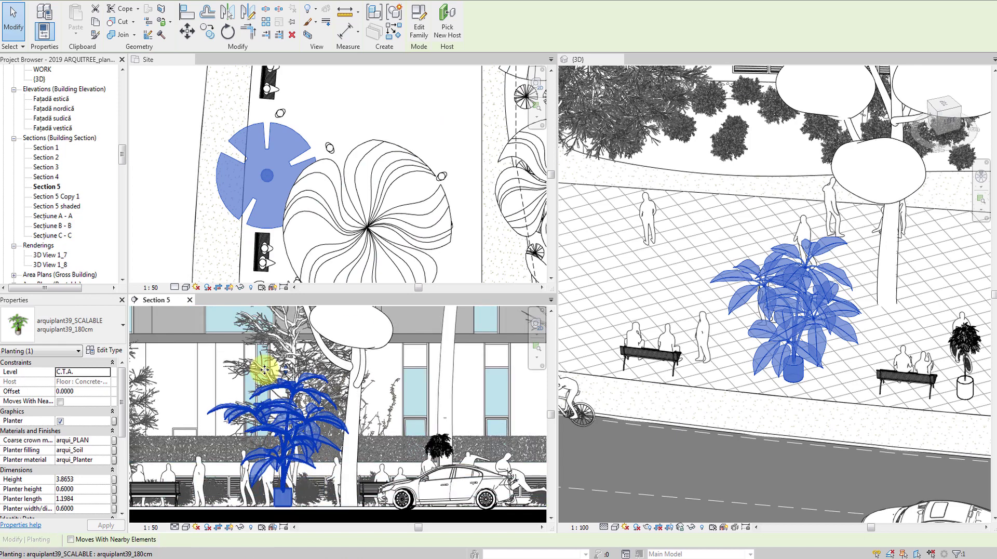
middle_click_drag(285, 368, 295, 382)
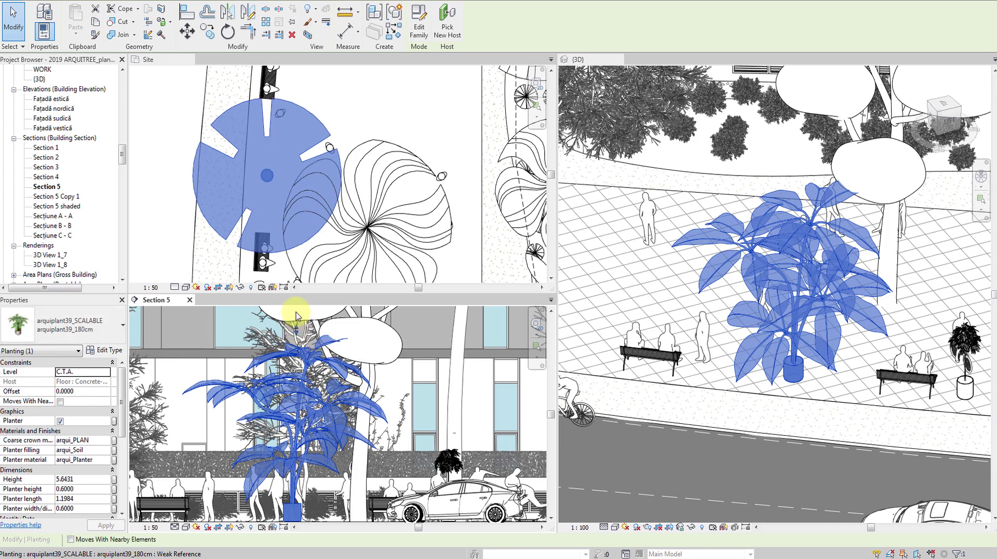
left_click_drag(296, 315, 294, 311)
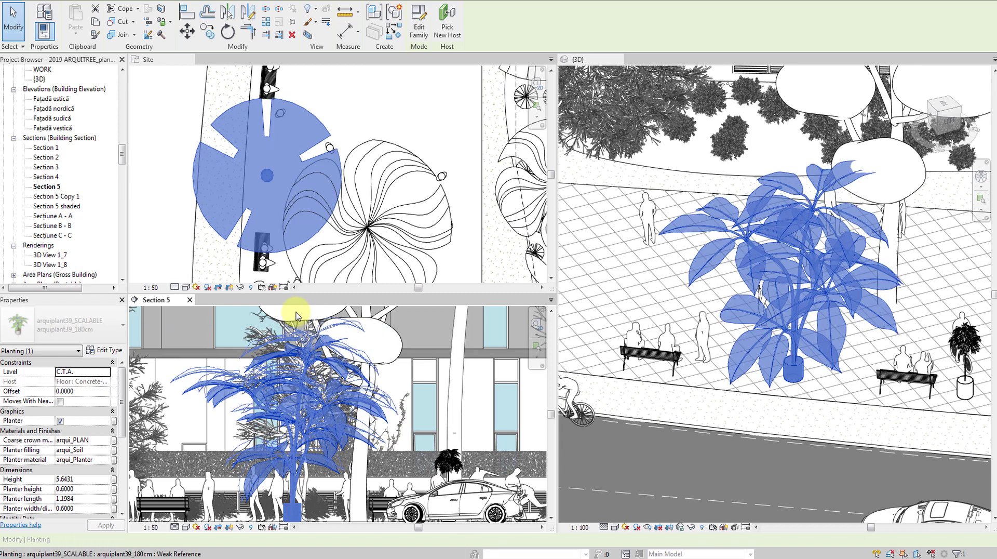
key("Escape")
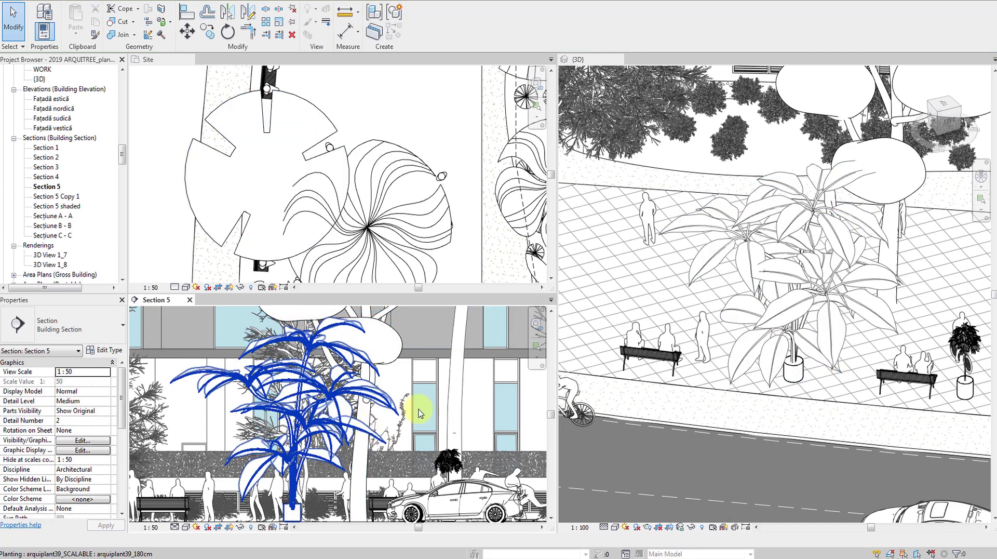
Set the 3D-selected plant's Planter height to 1.0 and Planter width to 1.2
left_click(802, 364)
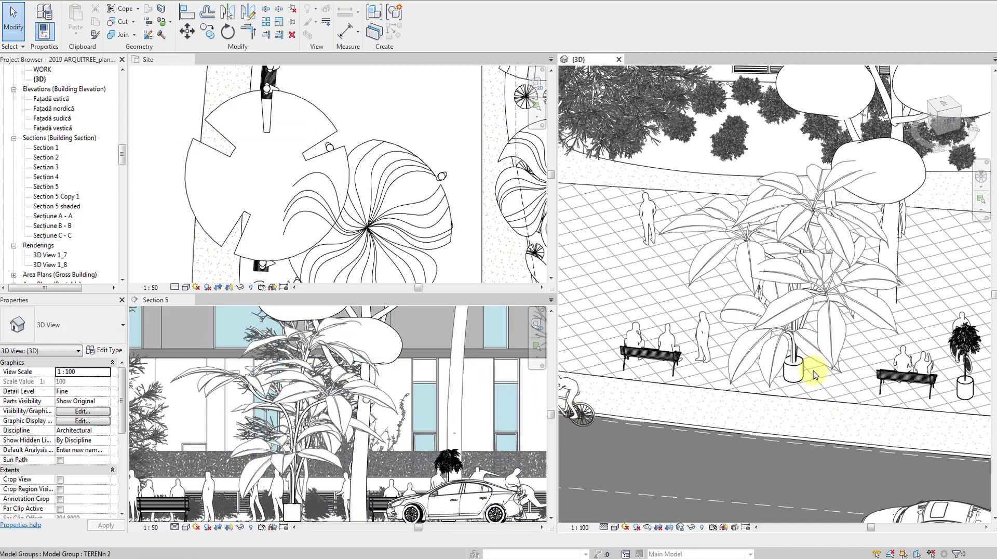
left_click(814, 369)
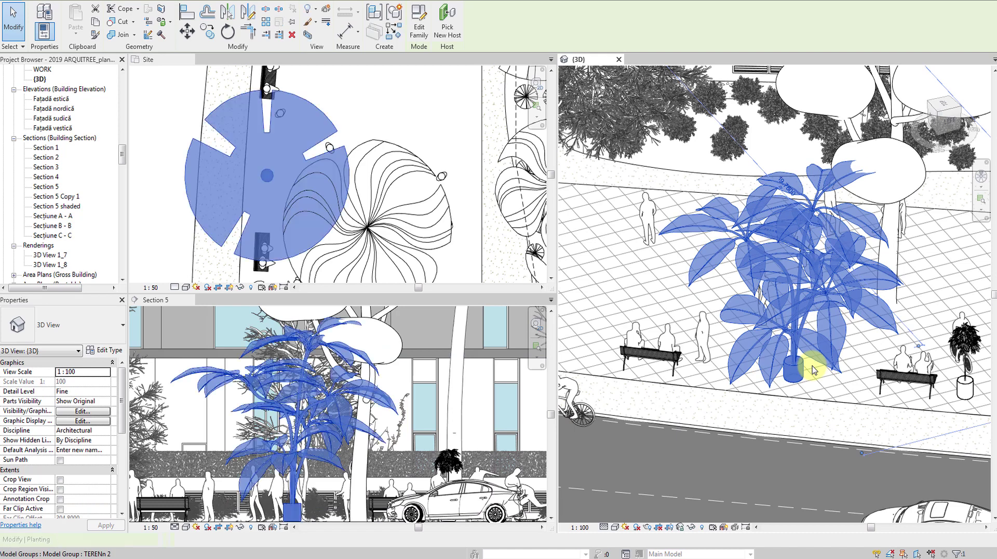
scroll(815, 372, "up", 1)
scroll(771, 402, "up", 1)
scroll(776, 405, "up", 1)
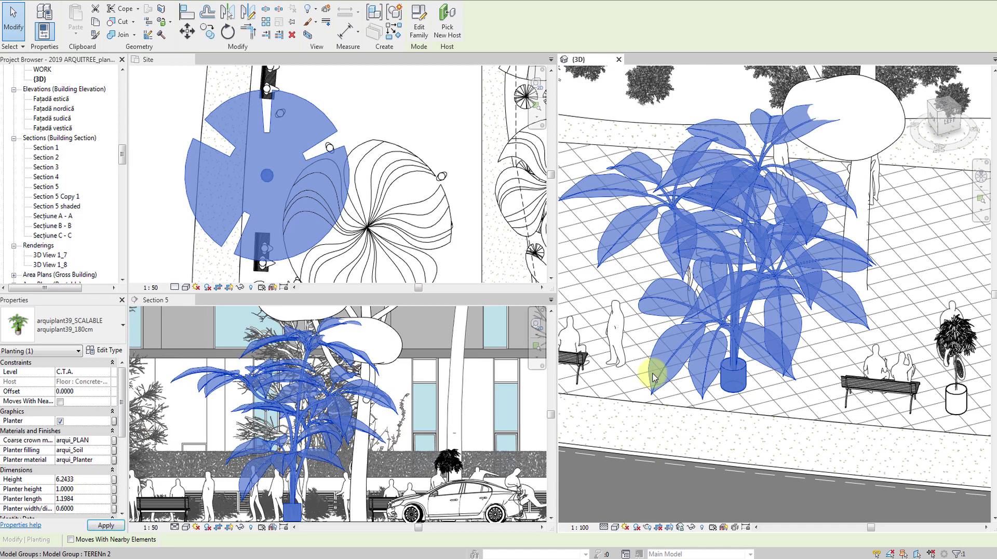
left_click(83, 510)
type("1.2000")
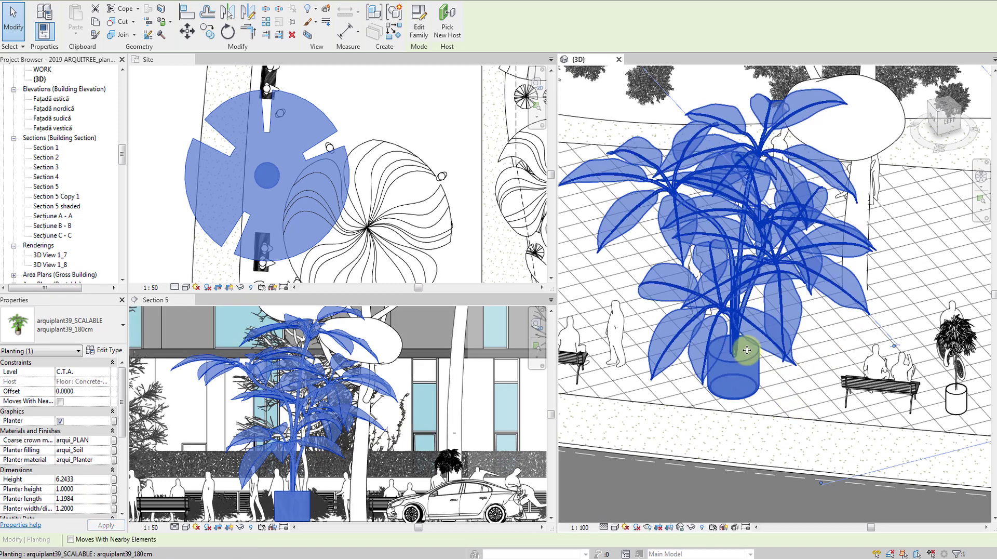
left_click(424, 28)
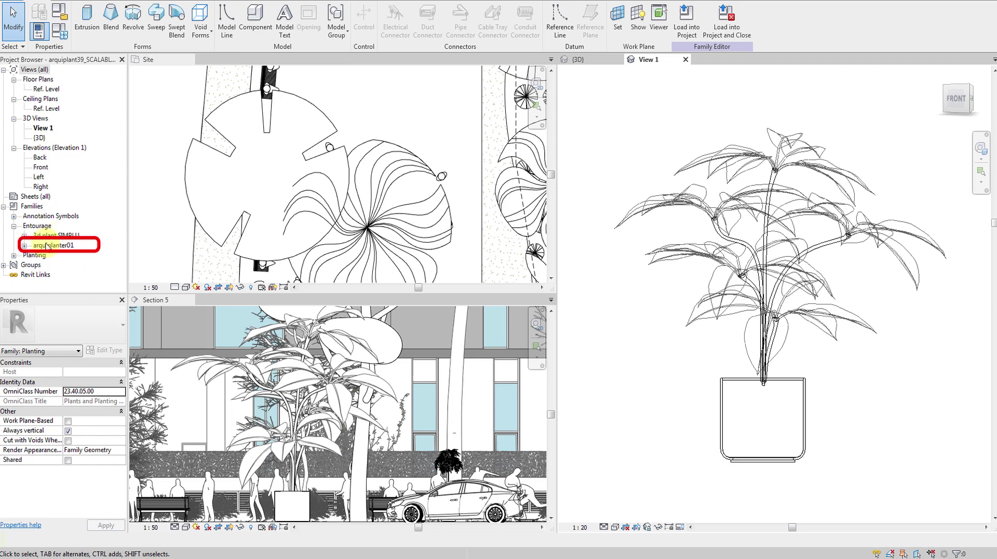
Reload the nested arquiplanter01 pot, previewing pot files such as arquiplanter04 and arquiplanter15
double_click(47, 246)
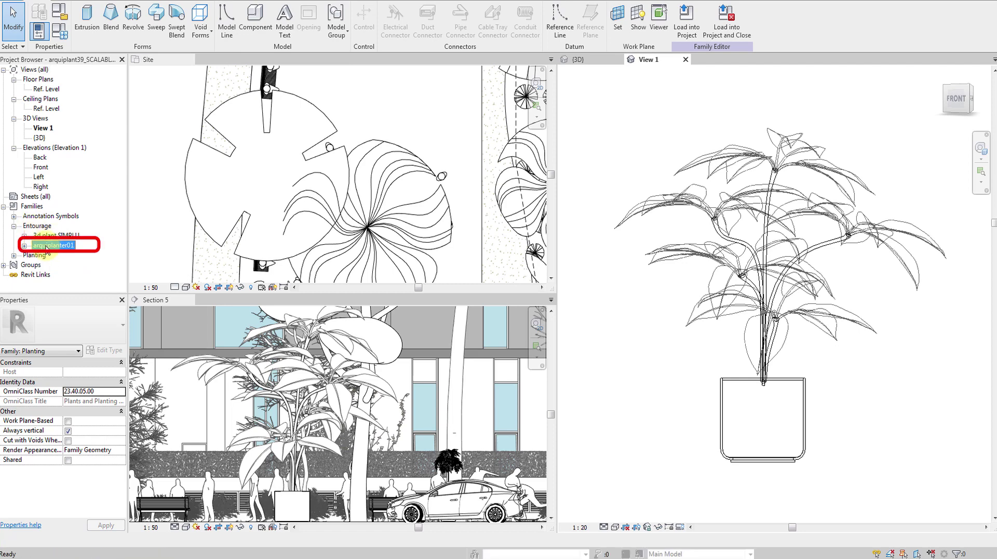
right_click(47, 248)
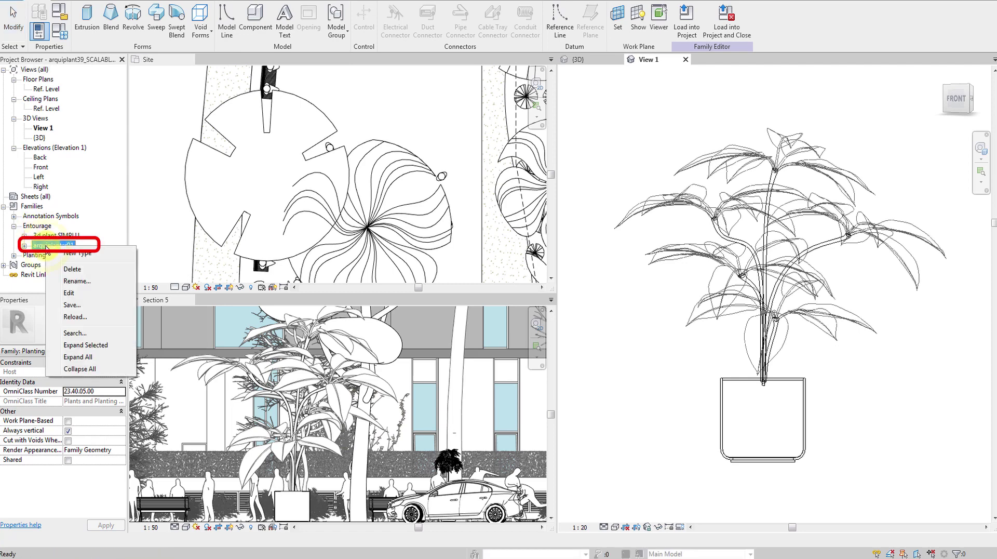
left_click(75, 317)
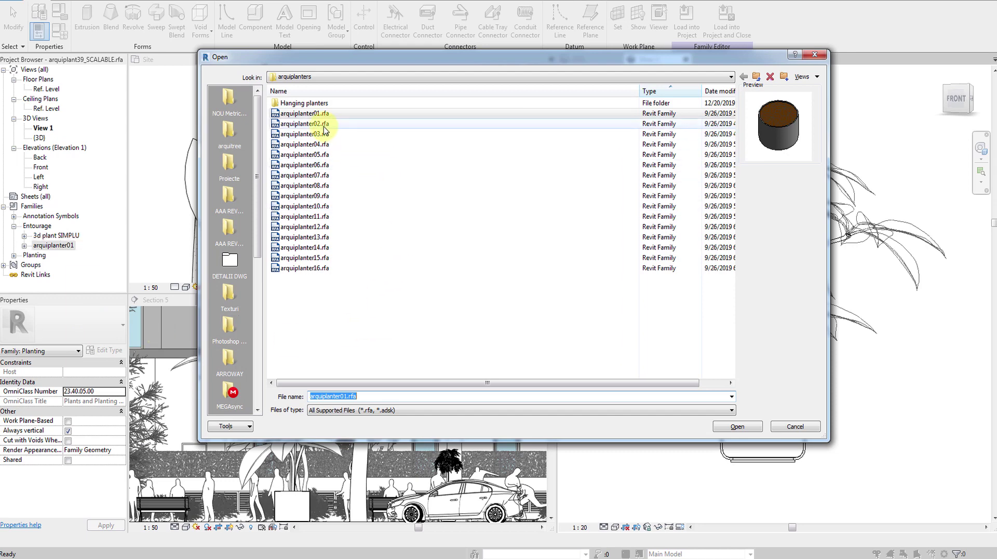
left_click(326, 125)
left_click(319, 136)
left_click(318, 146)
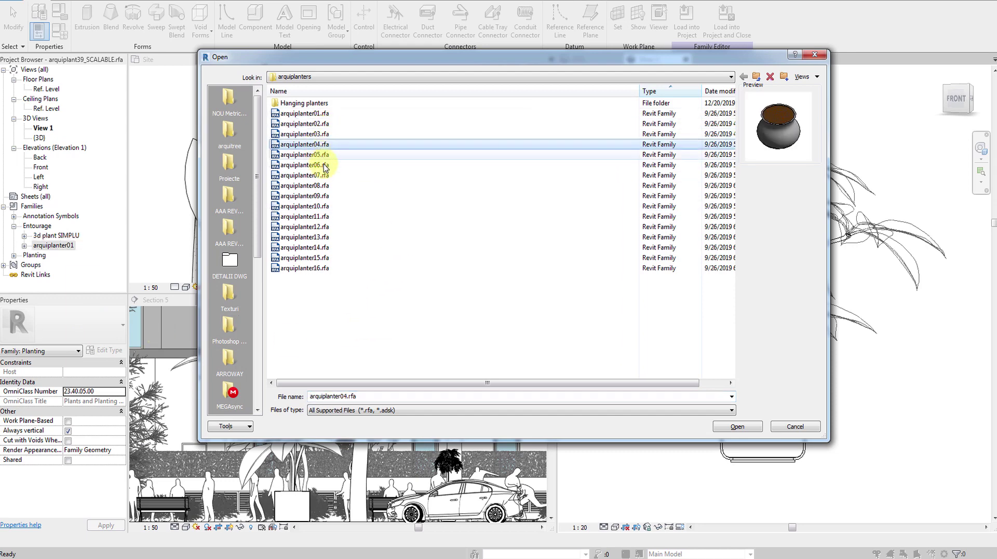
left_click(324, 165)
left_click(322, 196)
left_click(321, 258)
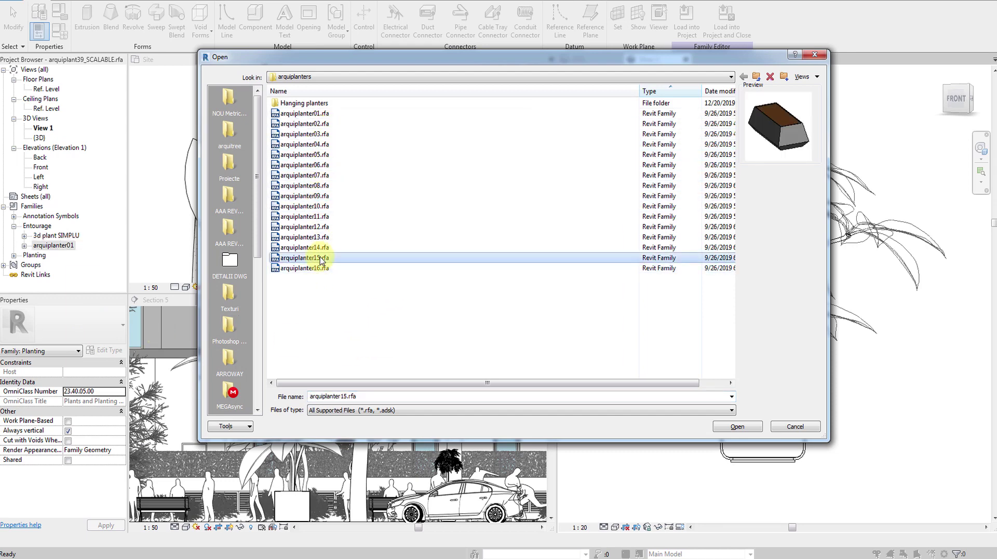
Swap in the rounded arquiplanter02 pot and load the unsaved plant family into the project, overwriting it
left_click(311, 124)
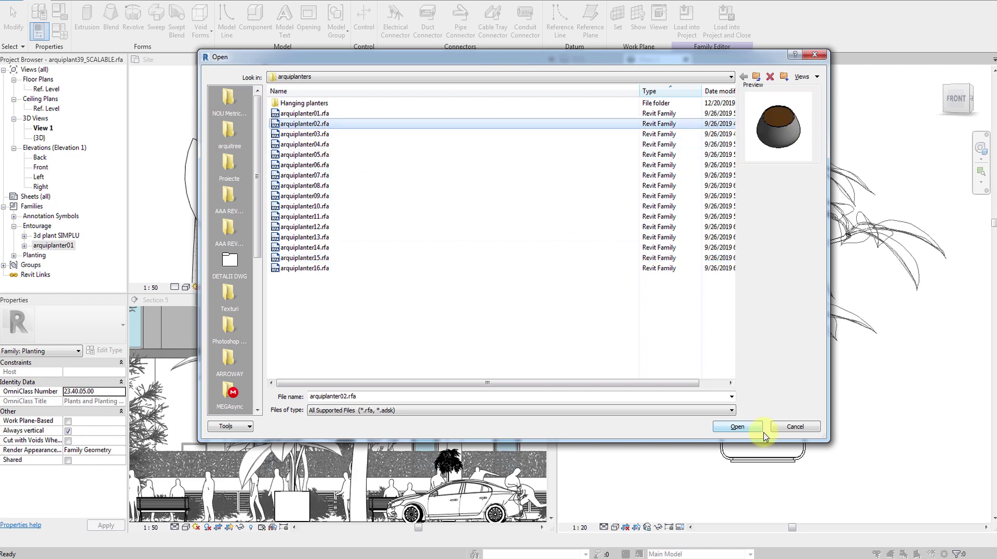
left_click(735, 427)
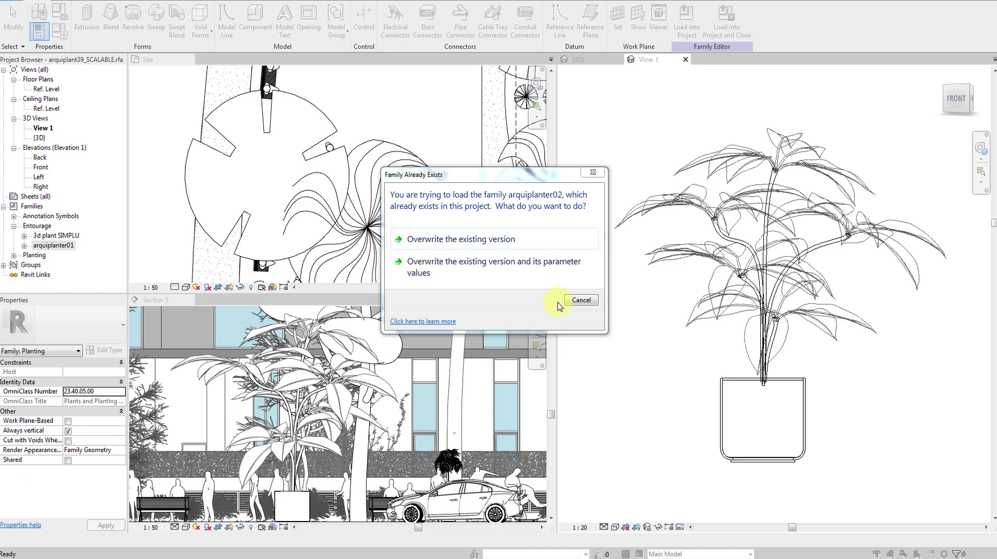
left_click(485, 242)
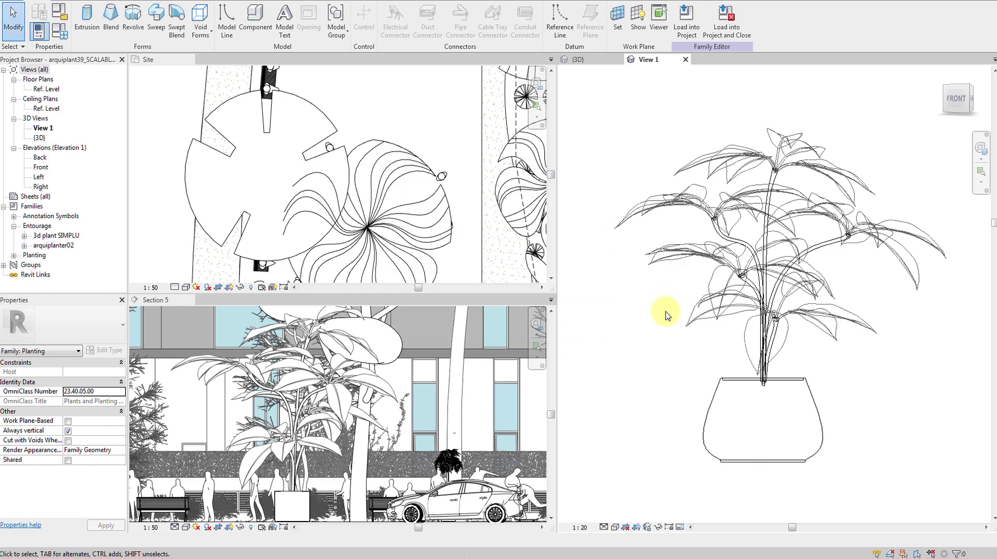
left_click(727, 21)
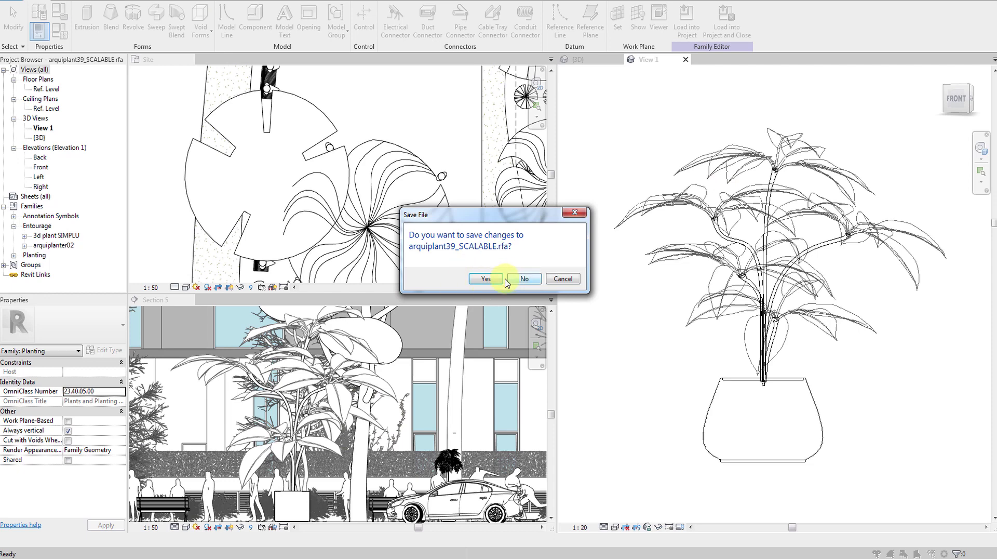
left_click(524, 279)
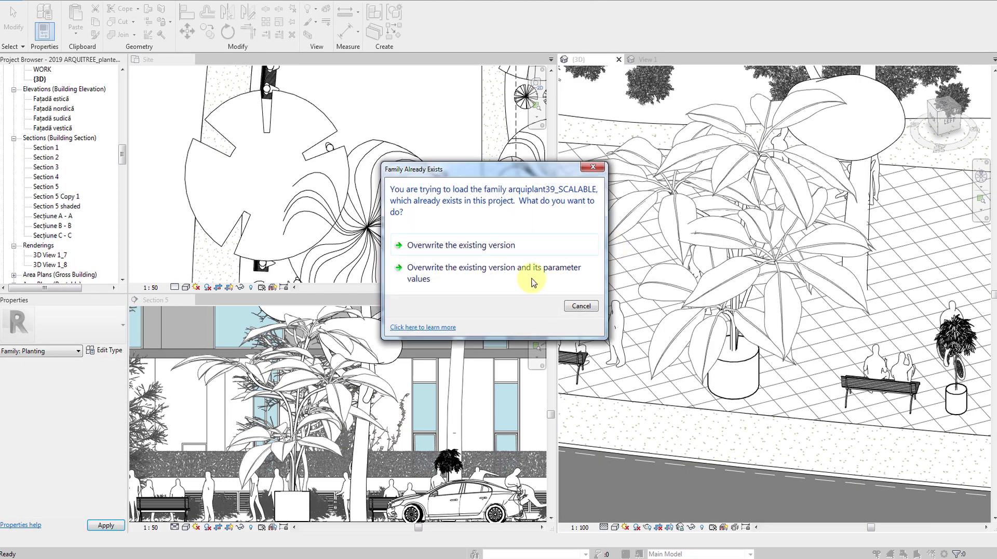
left_click(455, 246)
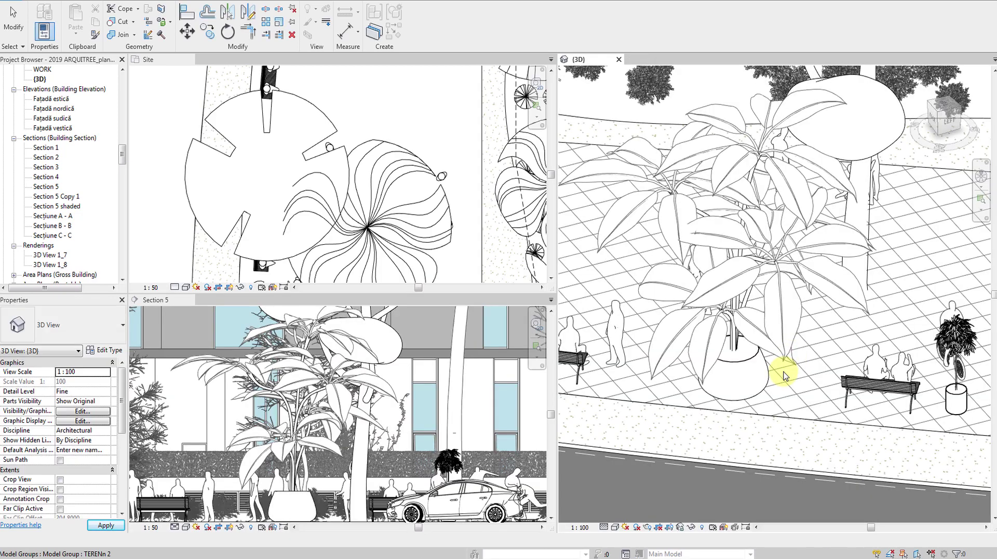
Give the plaza plant's round pot a Planter height of 1.5 and Planter width of 2.0
left_click(790, 371)
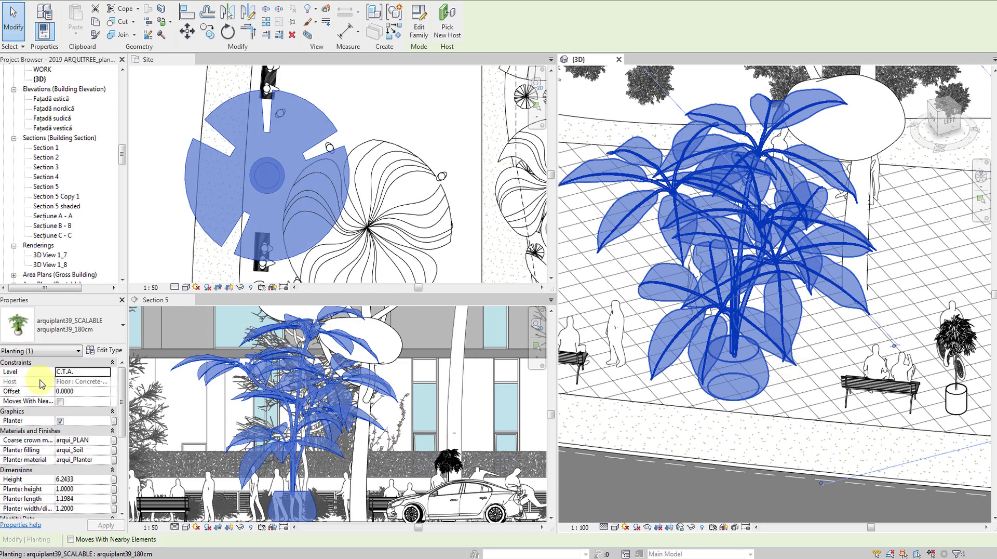
left_click(89, 489)
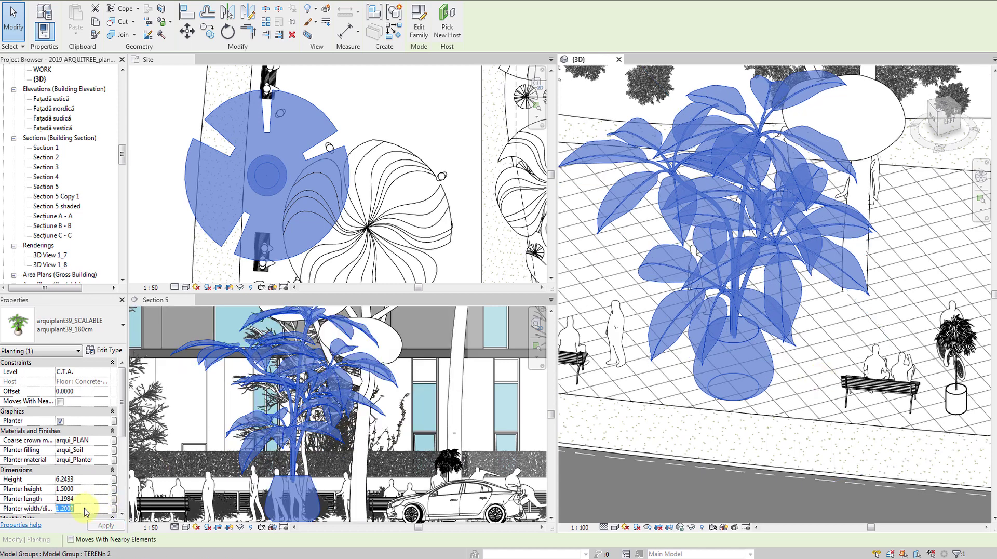
type("2.0000")
left_click(812, 410)
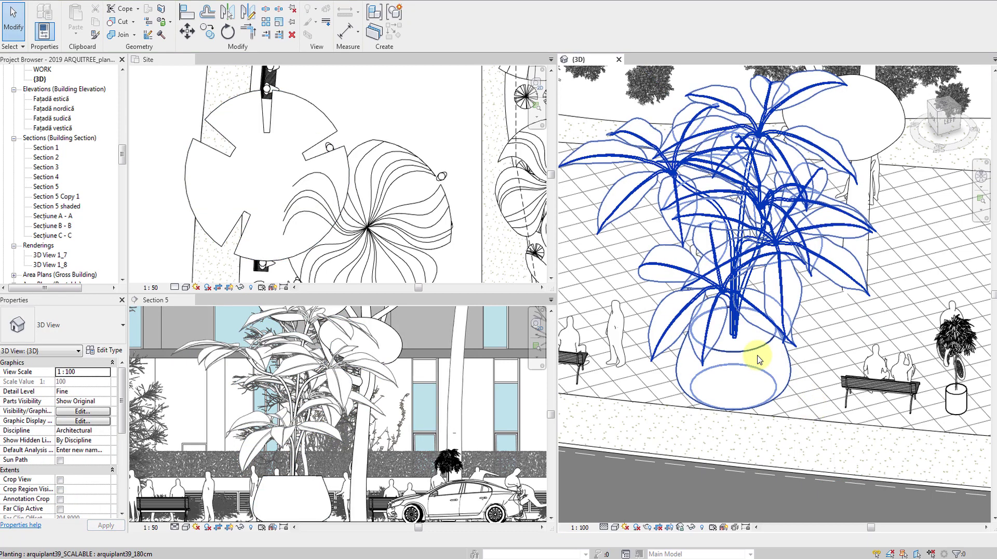
left_click(758, 358)
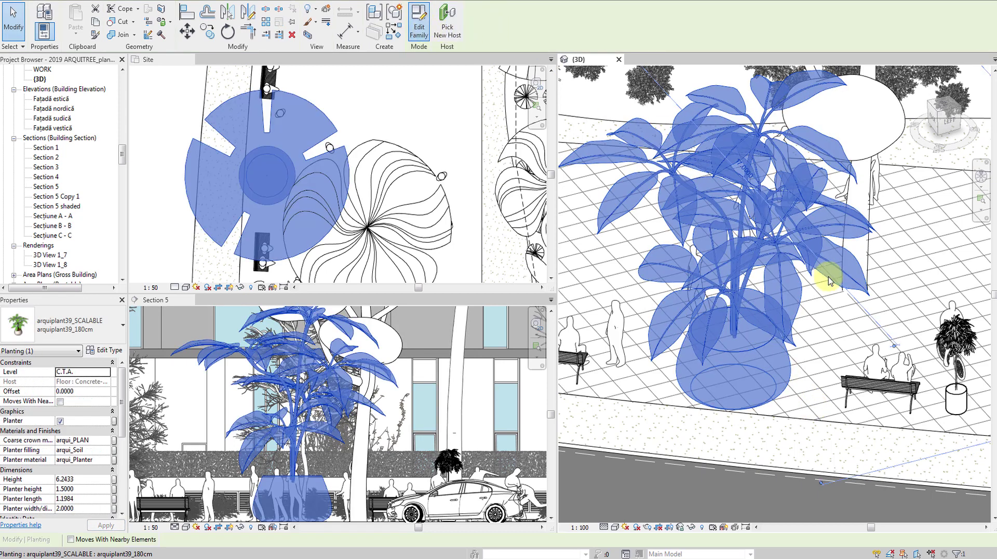
Replace the nested arquiplanter02 pot with the arquiplanter16 box planter, overwriting the old one
double_click(821, 333)
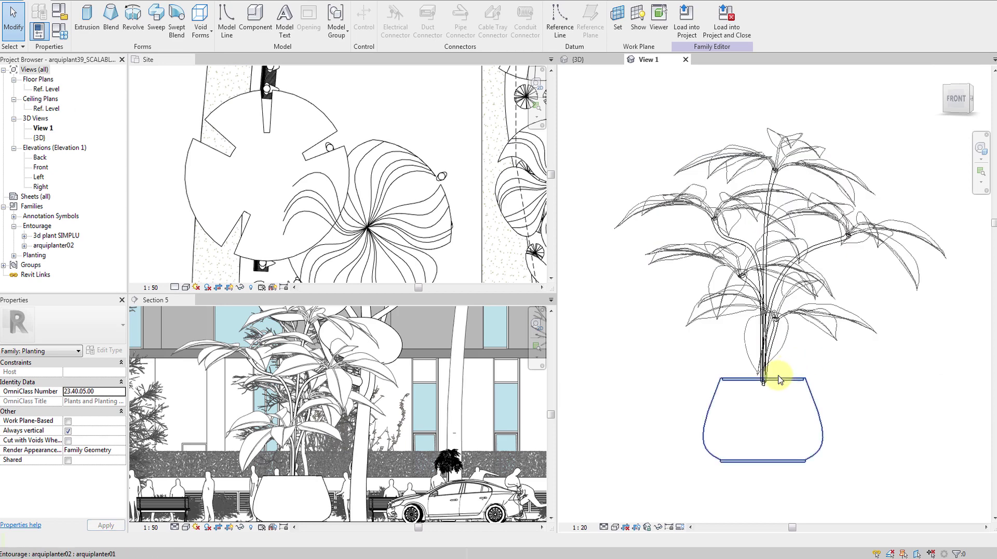
right_click(48, 248)
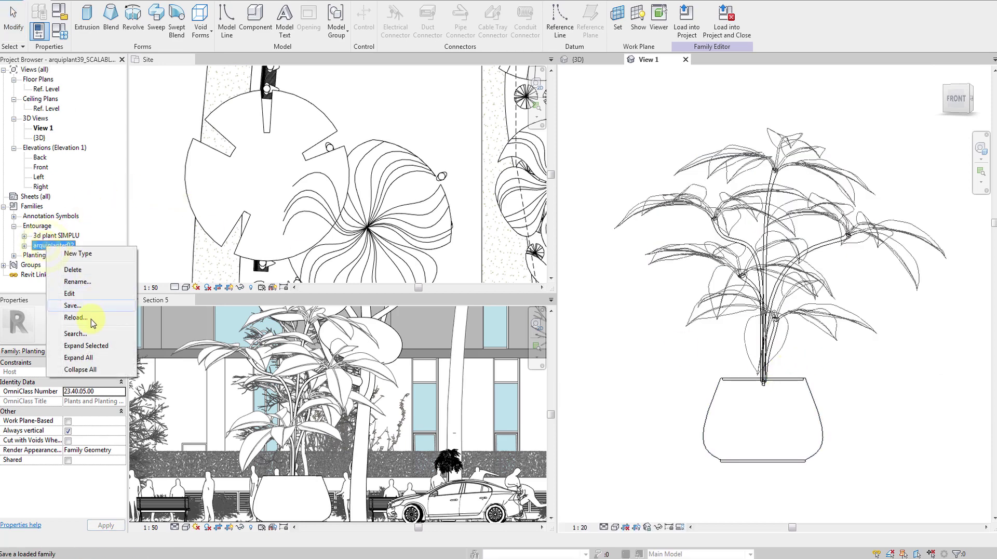
left_click(77, 317)
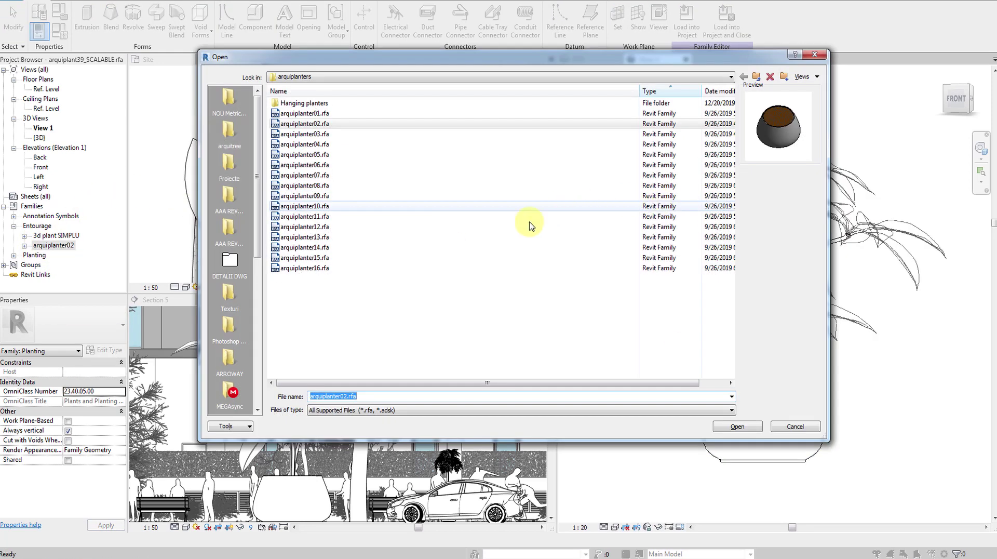
left_click(514, 268)
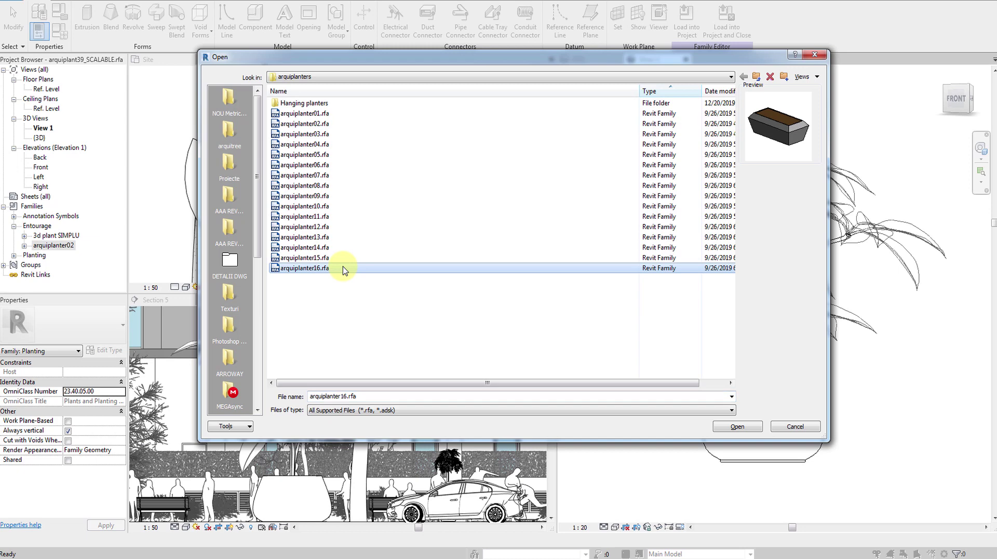
left_click(753, 431)
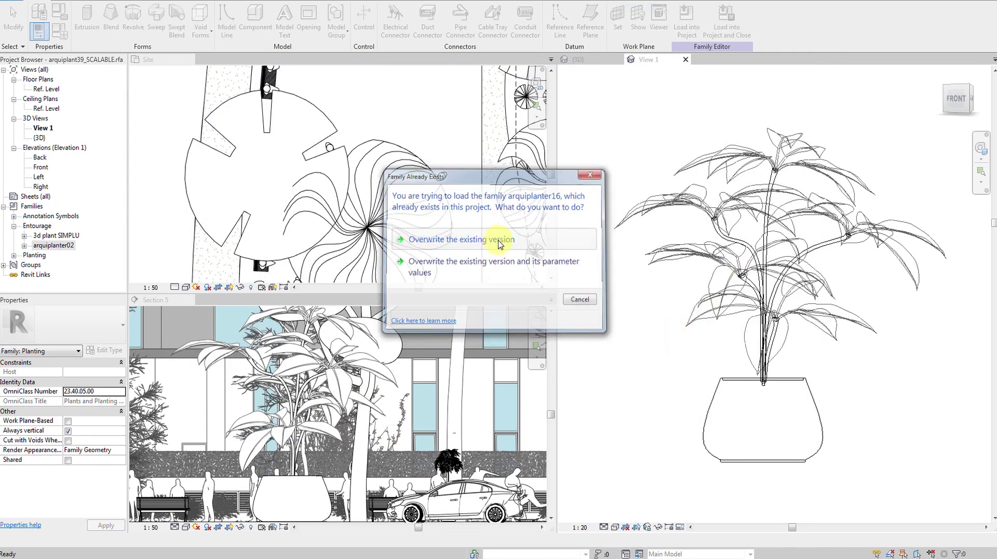
left_click(498, 238)
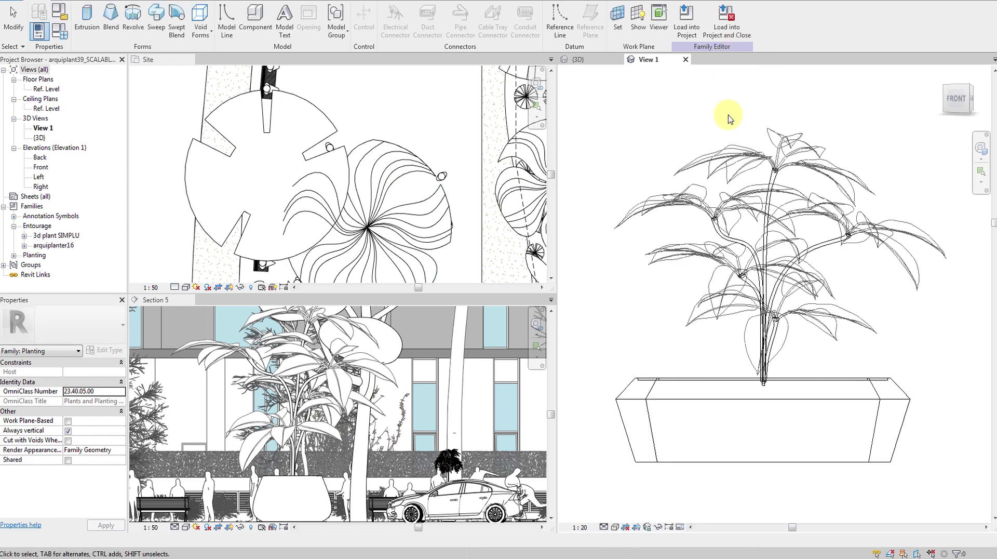
Load the unsaved plant family into the project, overwriting the existing version
left_click(729, 40)
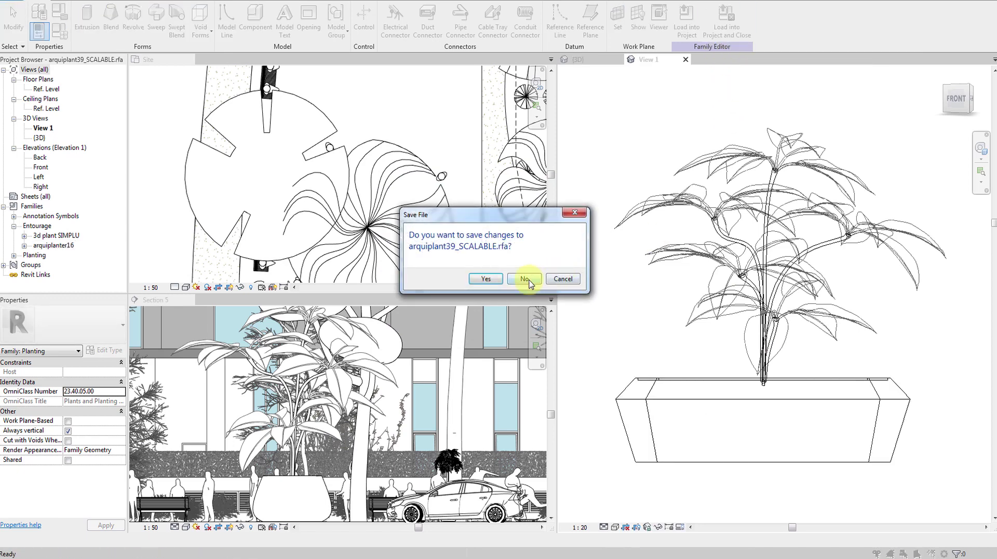
left_click(526, 279)
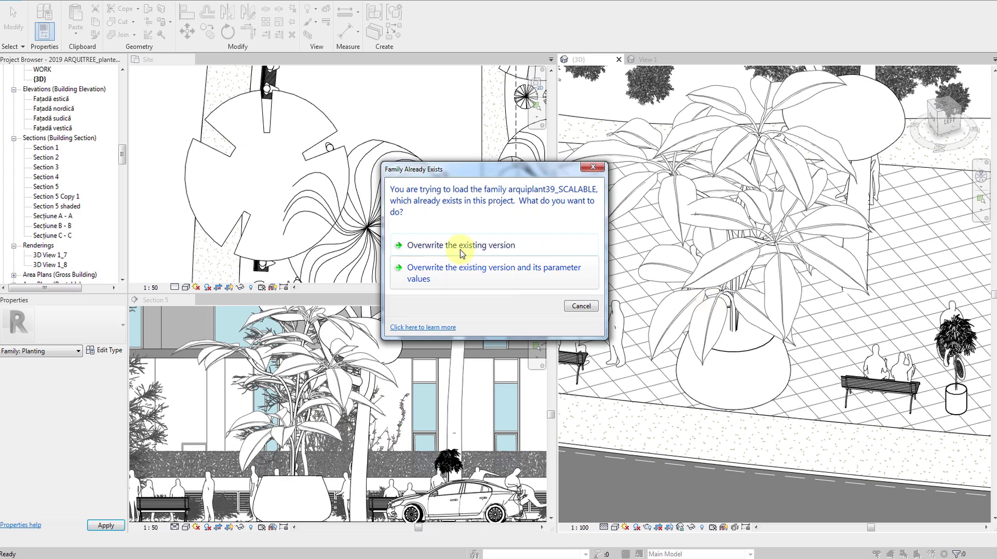
left_click(461, 249)
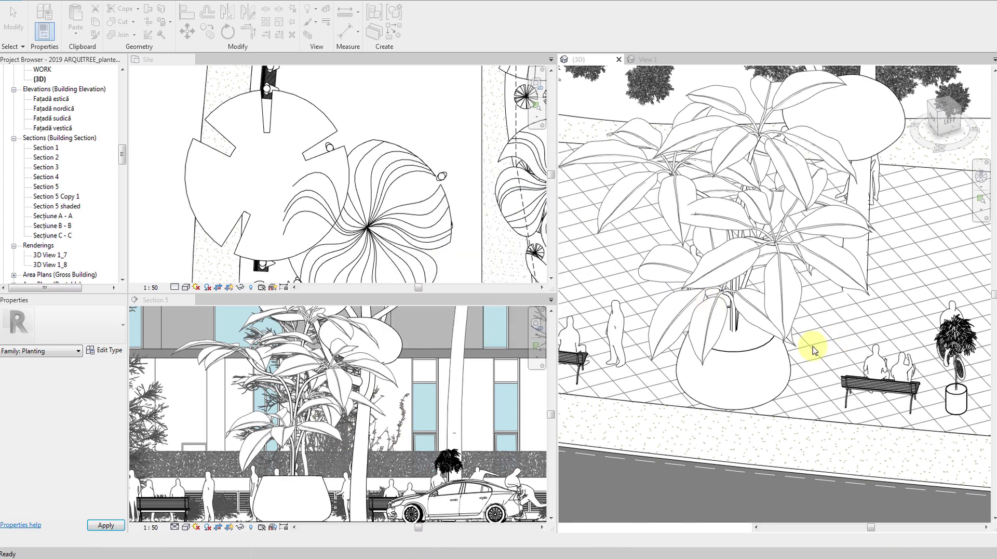
Change the box planter's length from 1.1984 to 2.0000 to match its 2.0000 width
left_click(778, 349)
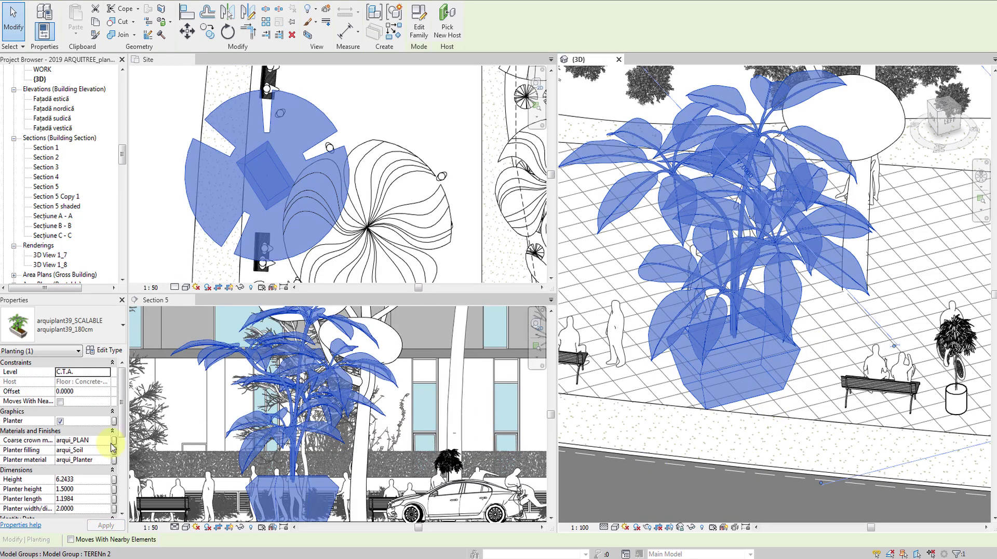
left_click(85, 500)
type("2.0000")
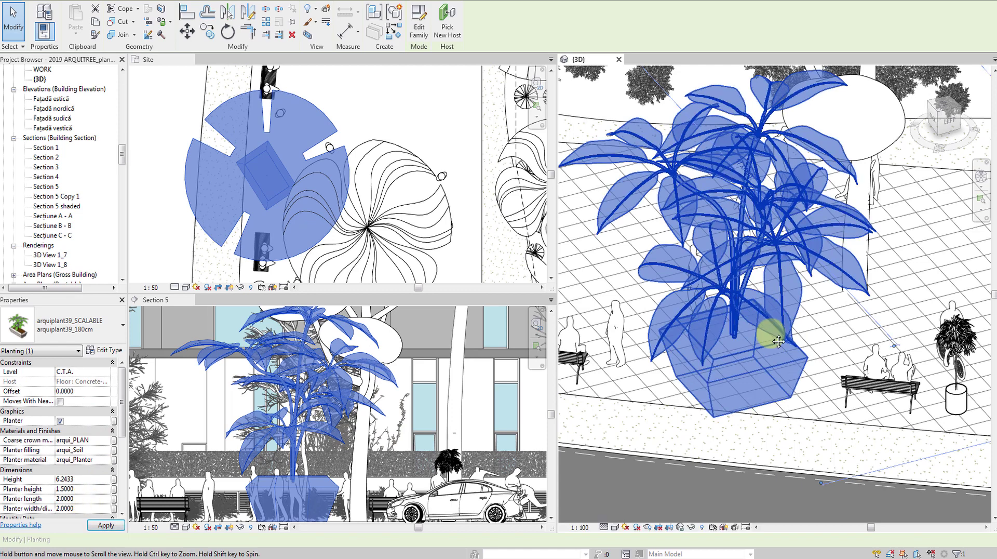
key("Escape")
left_click(795, 366)
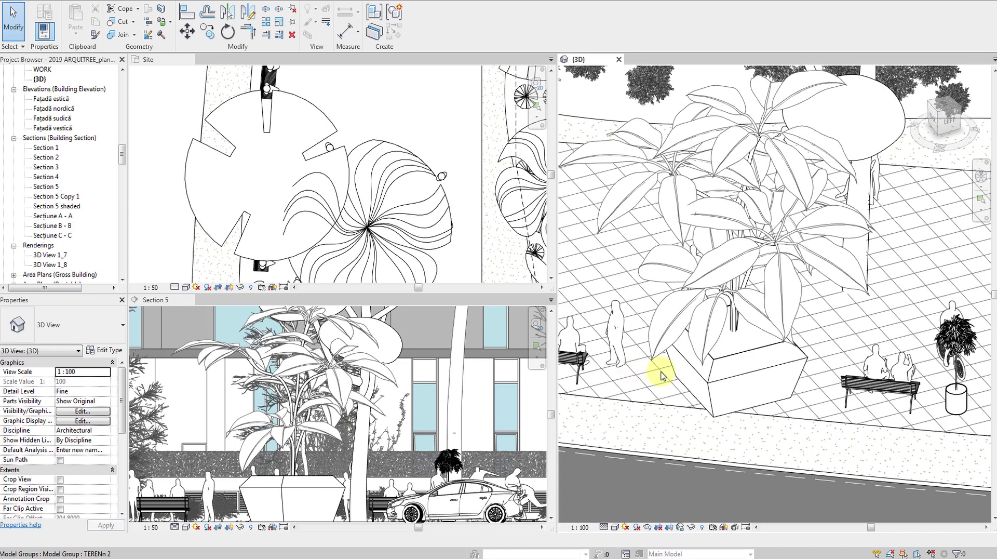
Pan the 3D view toward the street and deselect the terrain group TERENn 2
scroll(686, 388, "down", 2)
scroll(703, 378, "down", 2)
middle_click_drag(707, 396, 756, 312)
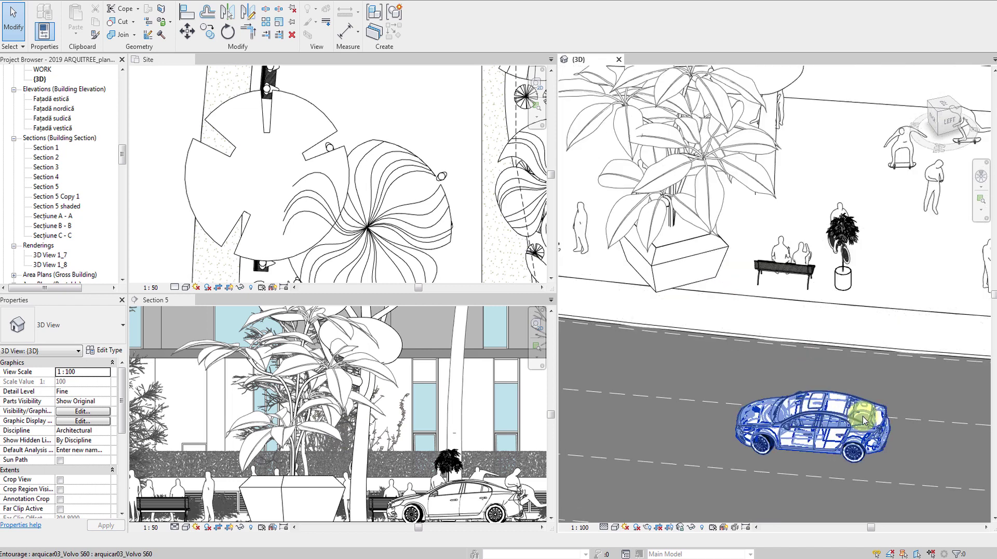
scroll(882, 322, "up", 3)
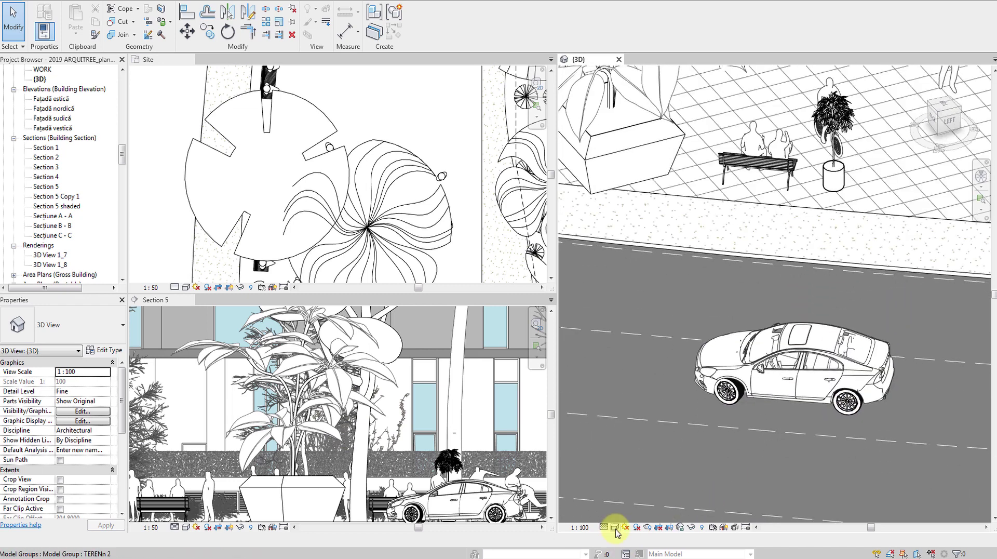
left_click(615, 526)
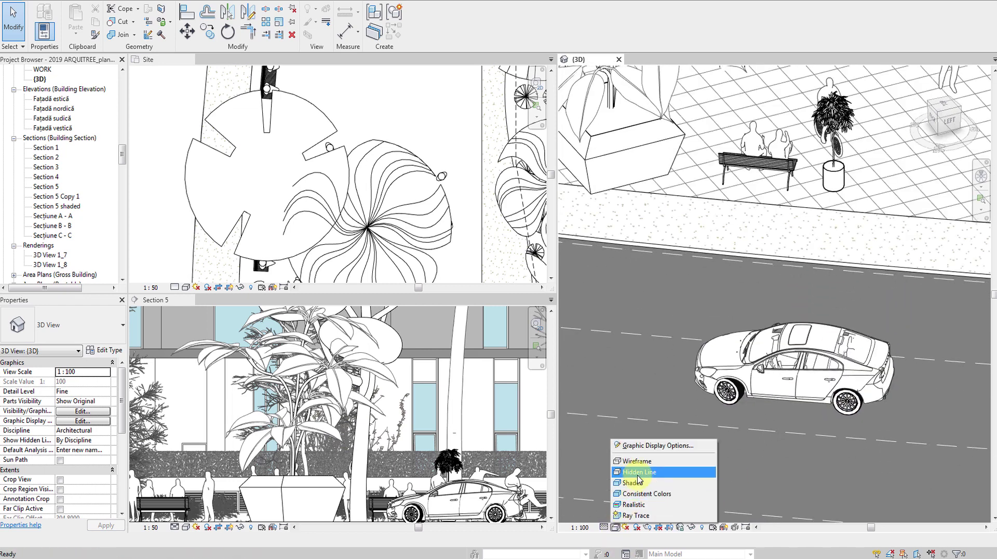
left_click(662, 348)
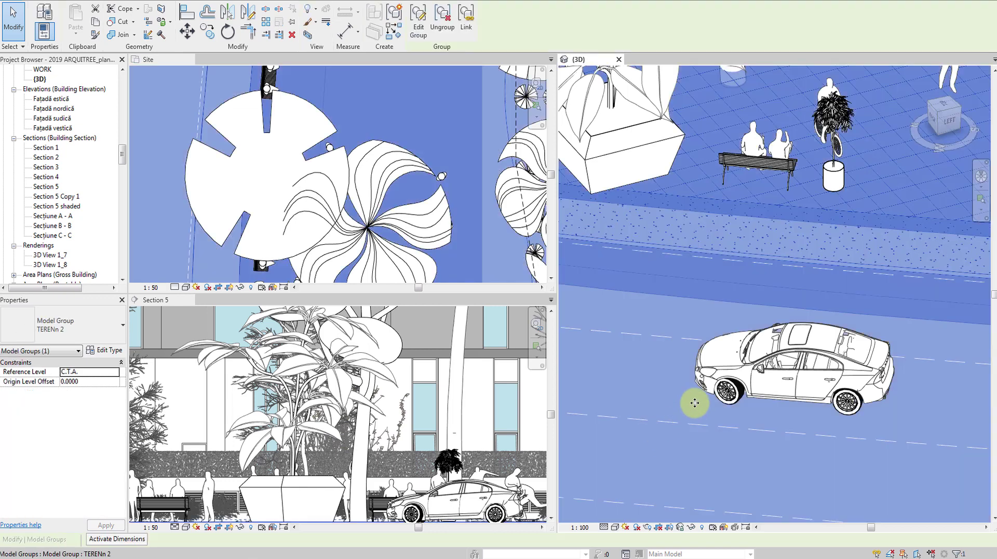
left_click(695, 403)
Set the 3D view to Coarse detail and pan across the street to the plaza
left_click(604, 527)
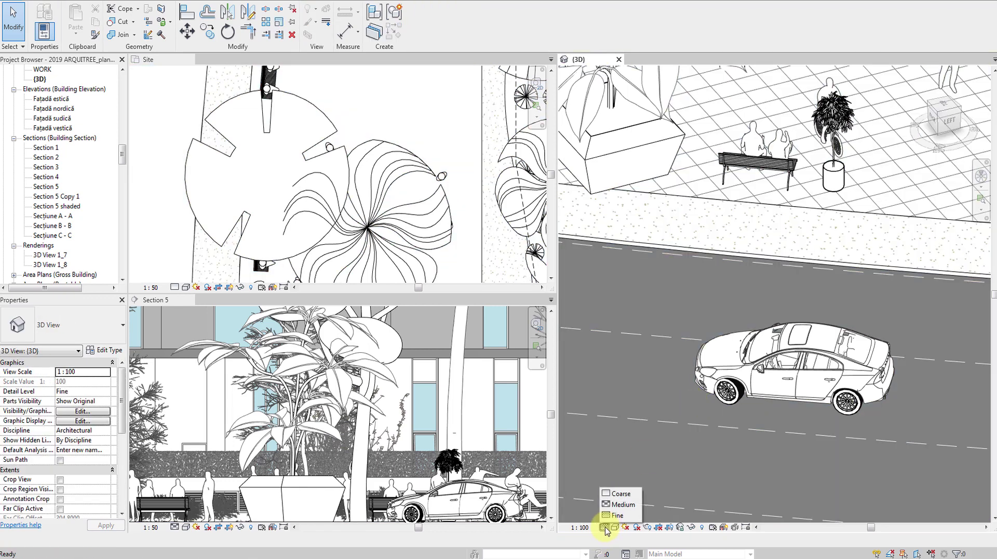
left_click(618, 498)
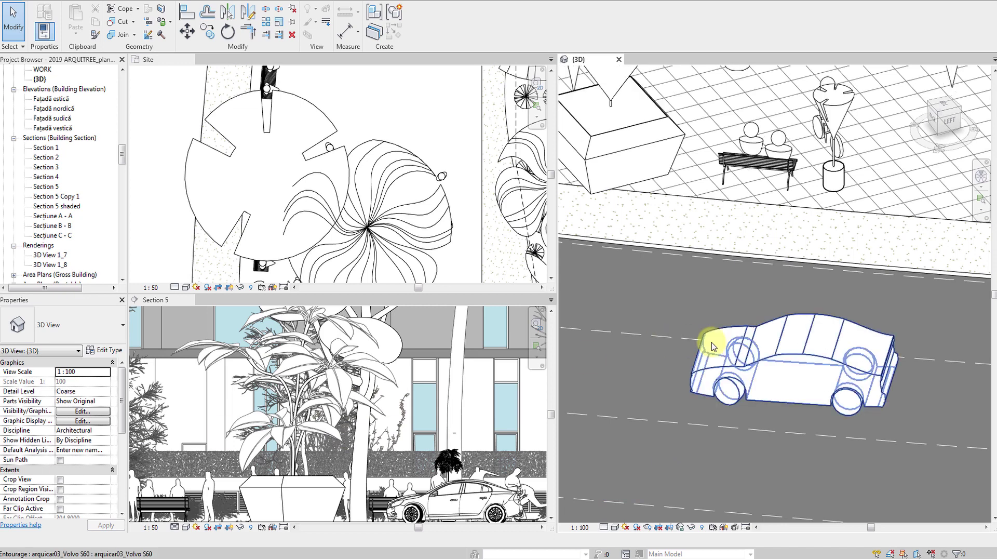
scroll(737, 437, "down", 2)
mouse_move(736, 437)
middle_mouse_down()
mouse_move(796, 415)
mouse_move(849, 437)
mouse_move(779, 446)
mouse_move(871, 447)
mouse_move(661, 427)
mouse_move(847, 416)
mouse_move(903, 446)
middle_mouse_up()
scroll(902, 446, "down", 2)
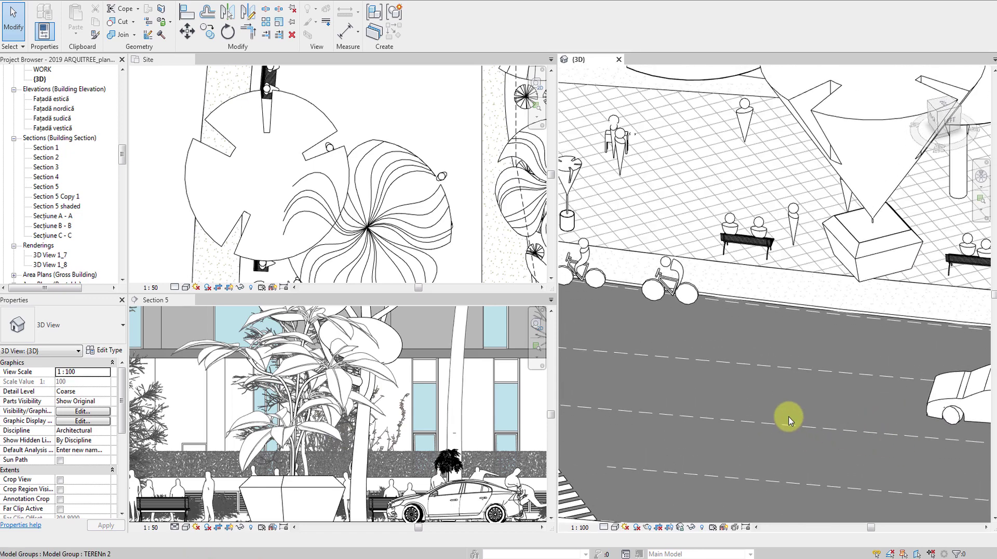
scroll(790, 416, "down", 2)
mouse_move(841, 401)
middle_mouse_down()
mouse_move(652, 412)
mouse_move(837, 457)
middle_mouse_up()
scroll(729, 407, "up", 2)
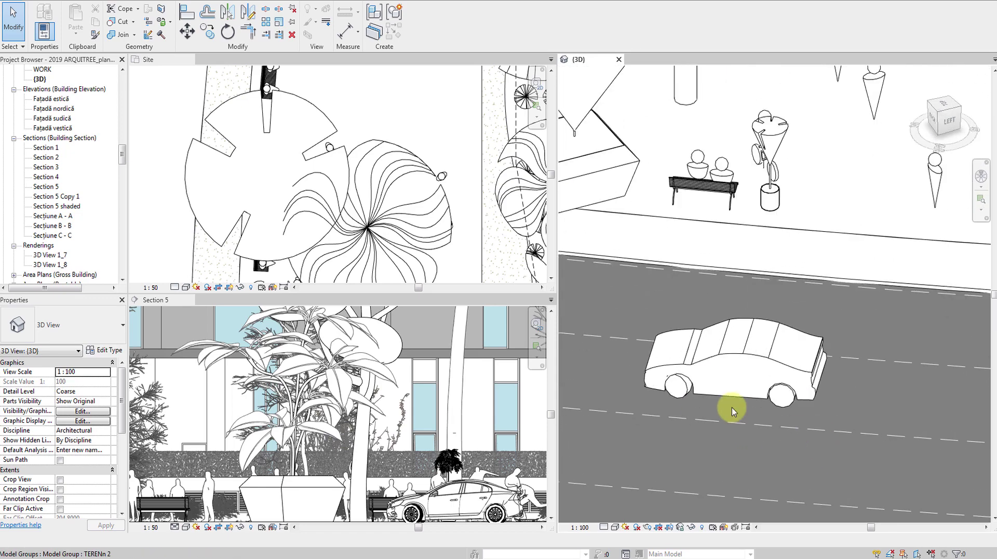
scroll(690, 401, "up", 1)
scroll(790, 436, "up", 2)
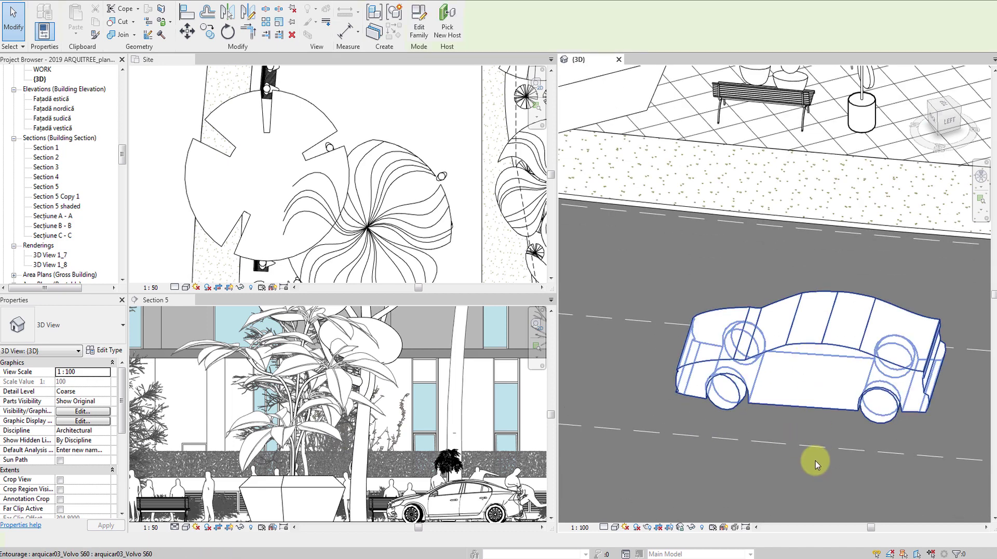
Set the Volvo's wheel rotation to -22° and return the 3D view to Fine detail
left_click(774, 419)
type("-22")
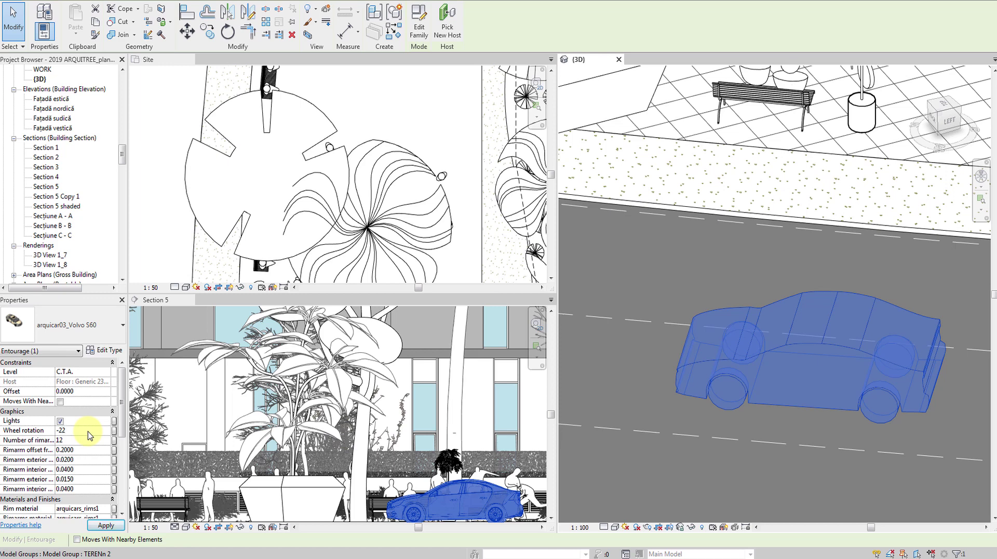
left_click(704, 457)
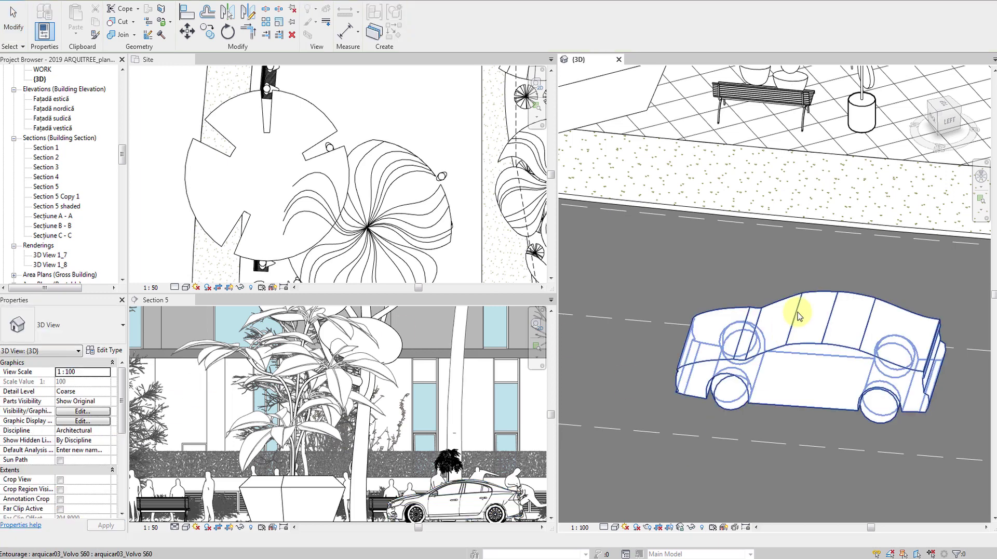
left_click(841, 333)
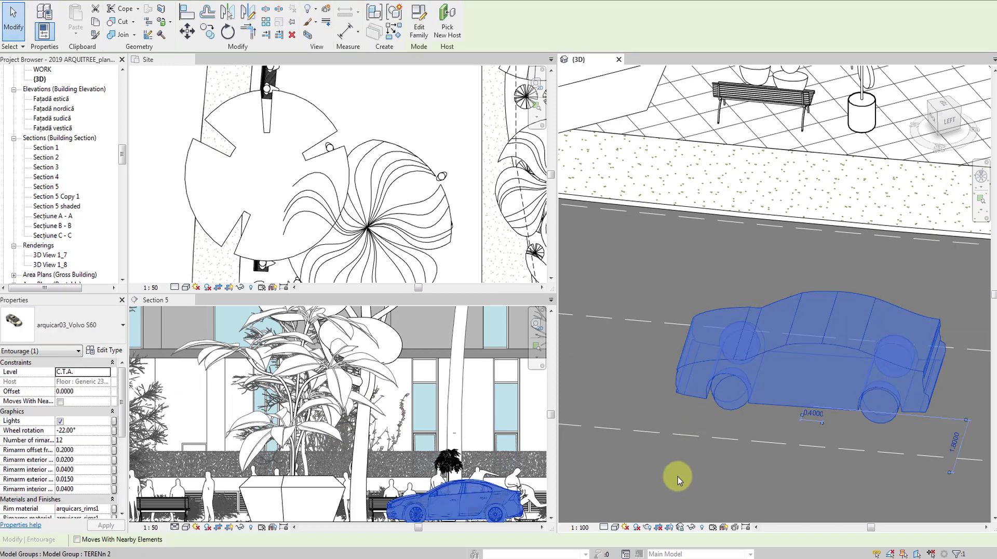
left_click(603, 526)
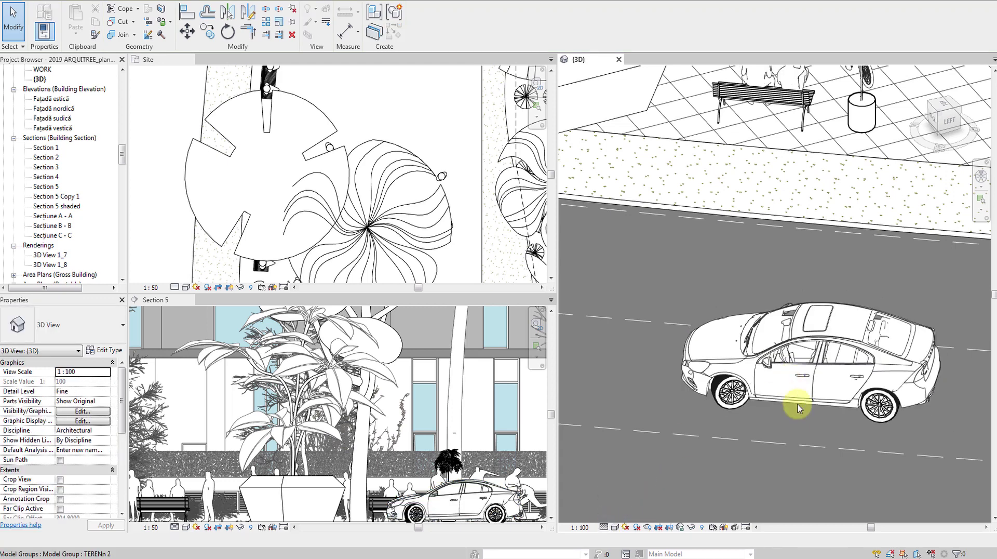
Set the 3D view to Medium detail and frame the car on the road
left_click(603, 526)
left_click(621, 504)
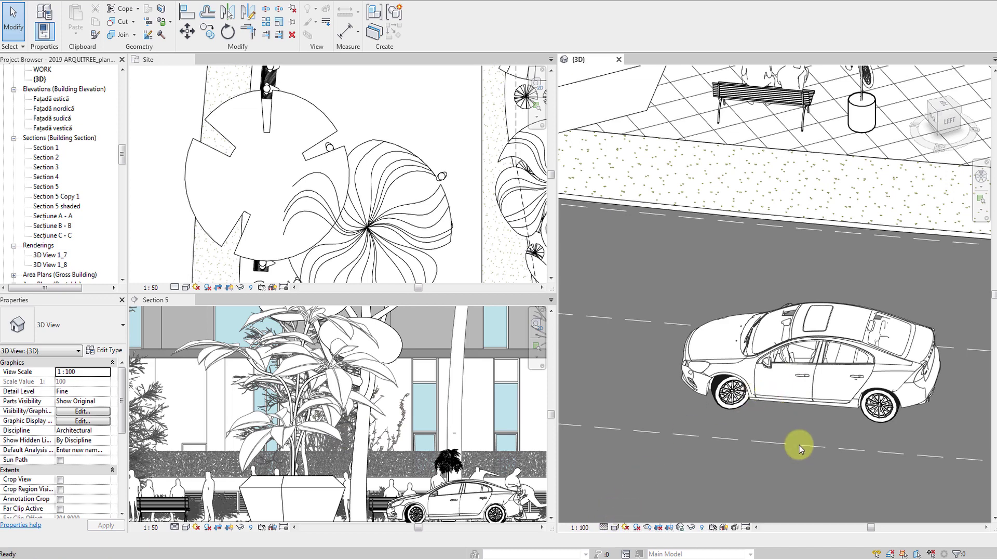
scroll(805, 436, "down", 2)
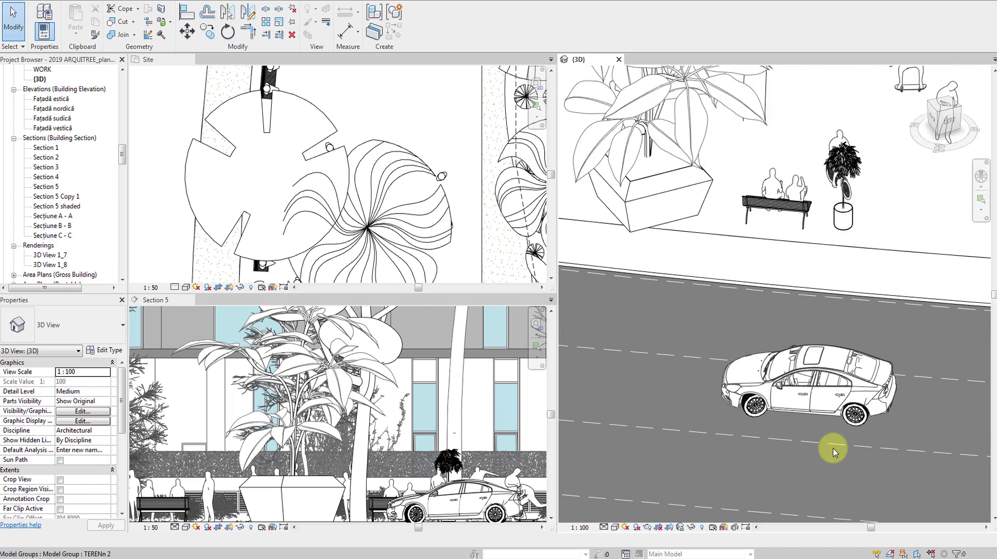
scroll(832, 447, "down", 2)
middle_click_drag(832, 447, 796, 465)
scroll(785, 460, "up", 2)
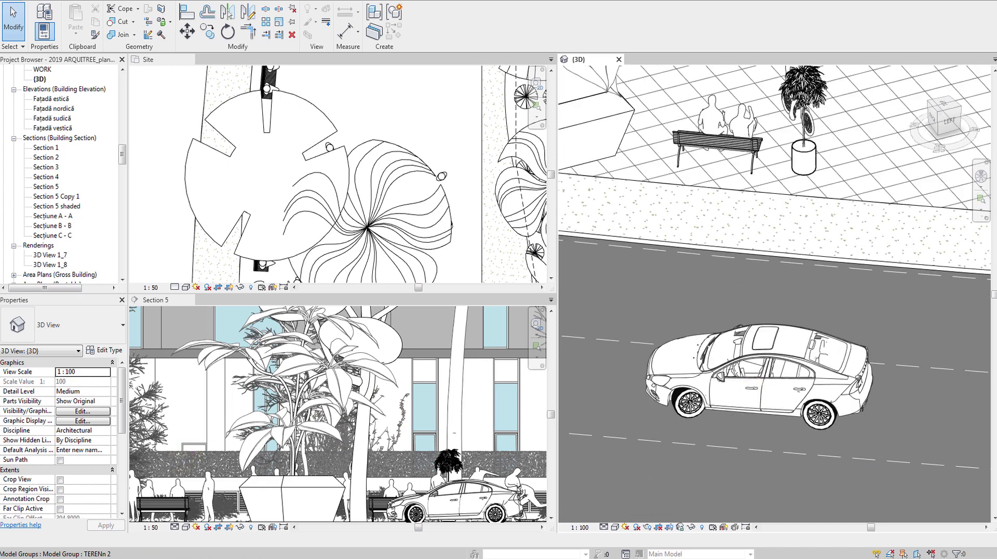
left_click(615, 527)
Switch the 3D view to Shaded style and open the Volvo's main material for editing
left_click(636, 472)
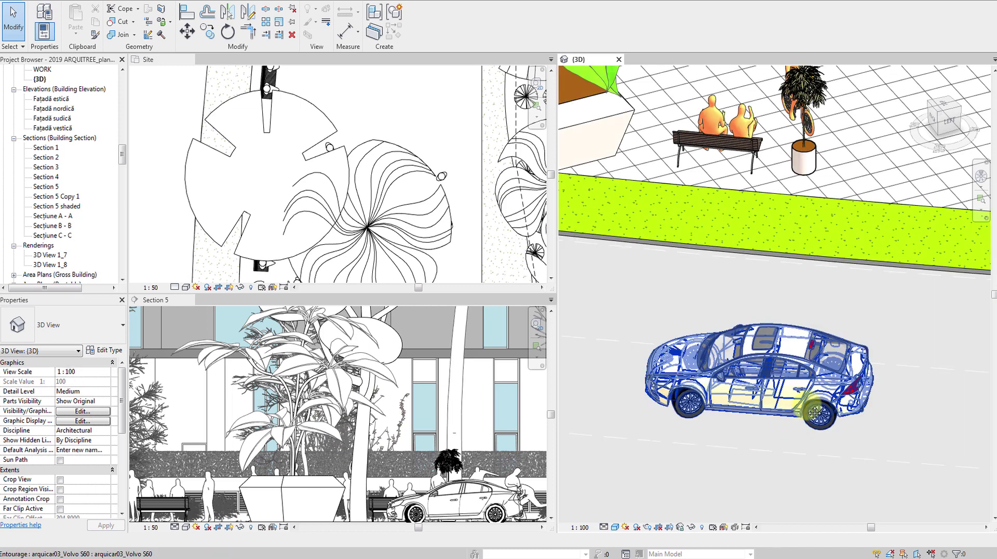
left_click(841, 384)
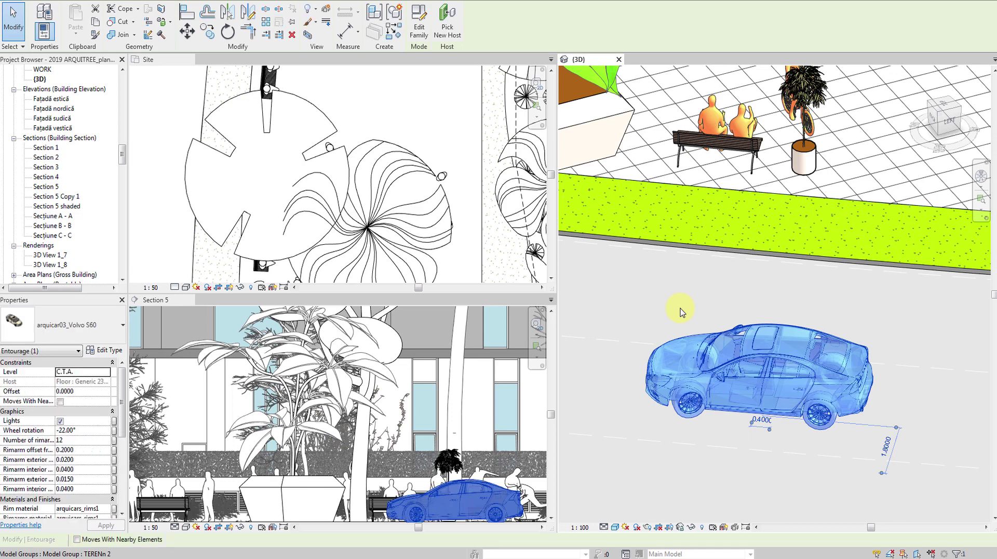
left_click(108, 352)
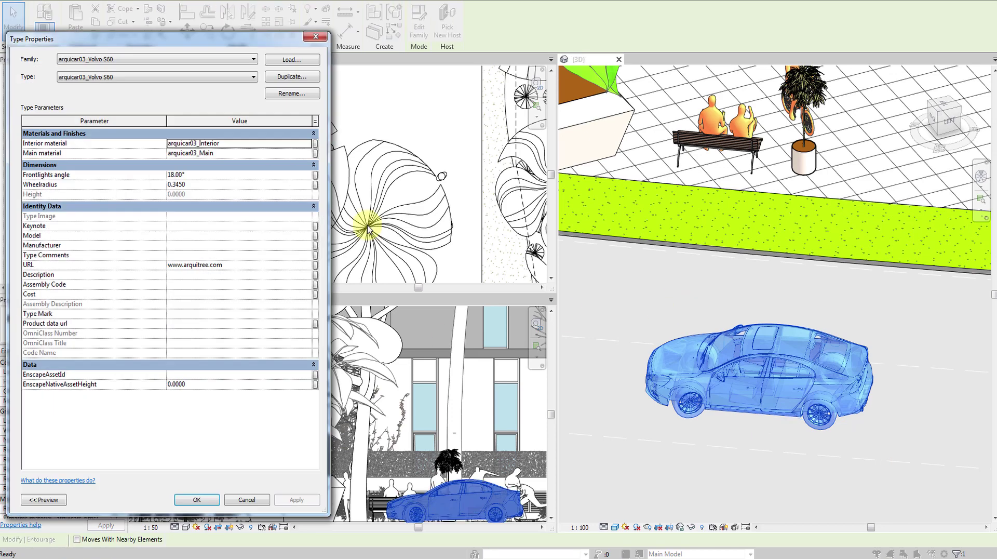
left_click(308, 152)
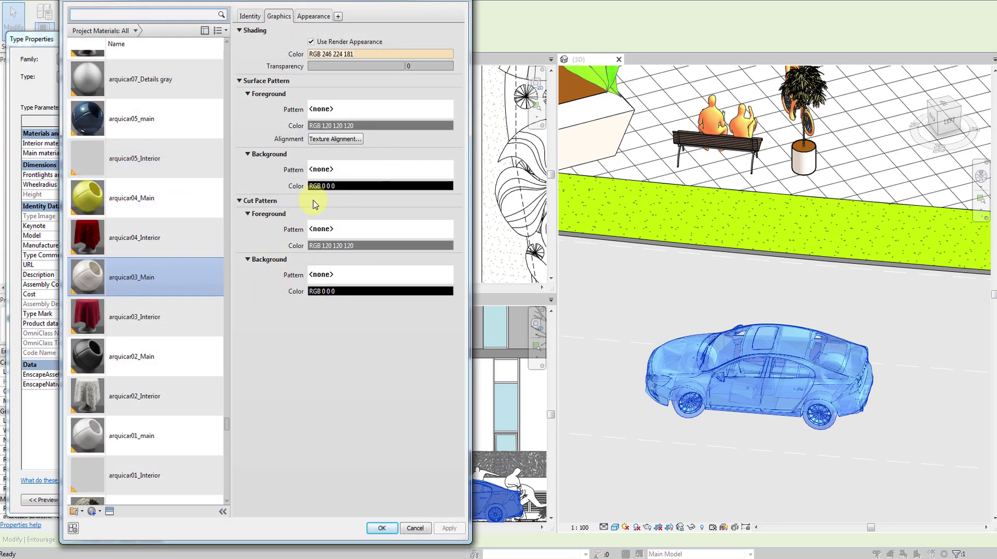
Stop using render appearance and give arquicar03_Main a magenta shading colour
left_click(311, 42)
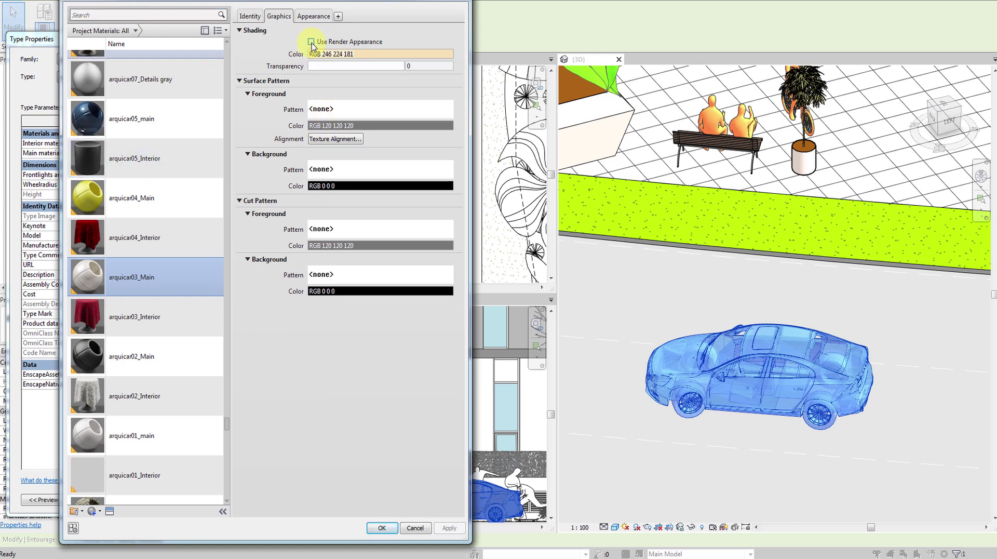
left_click(360, 55)
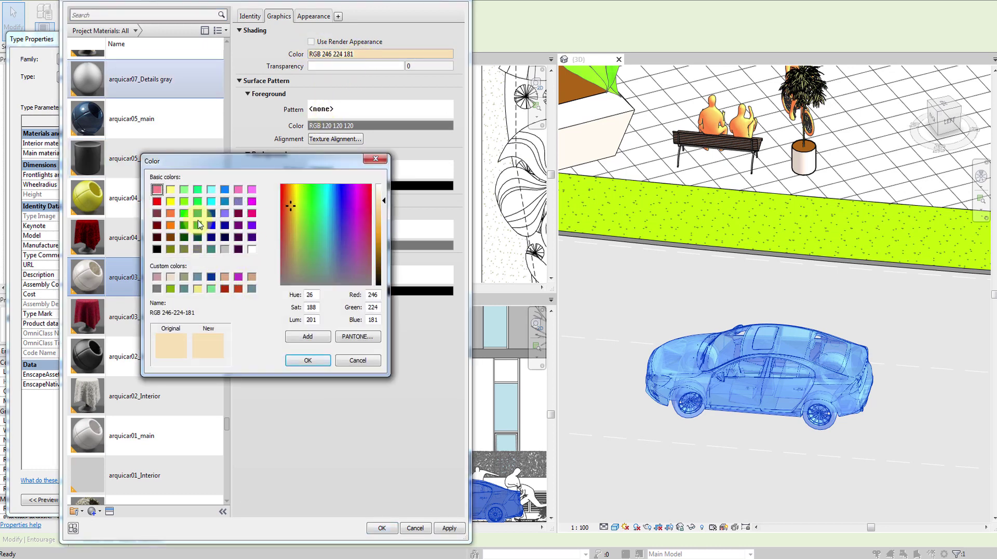
left_click(252, 201)
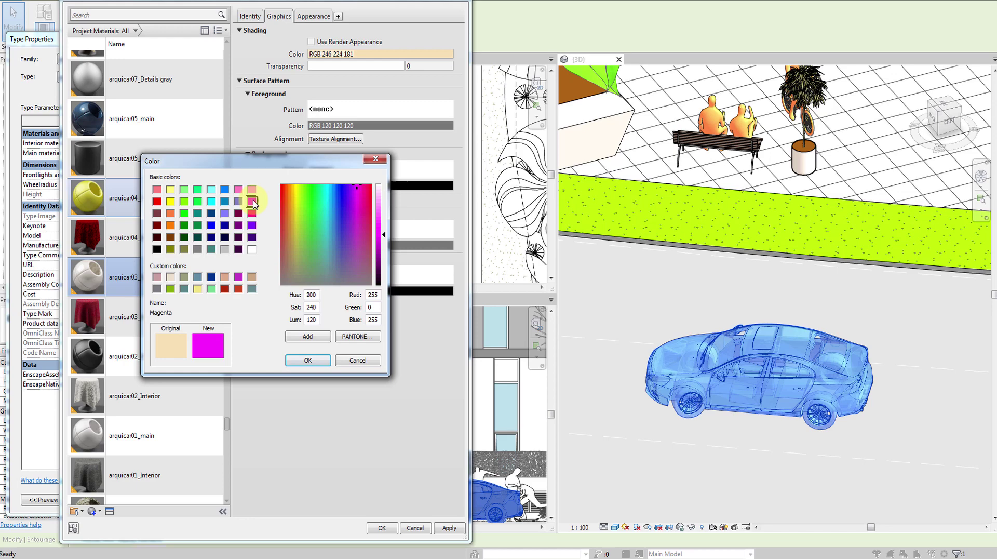
left_click(323, 363)
left_click(389, 528)
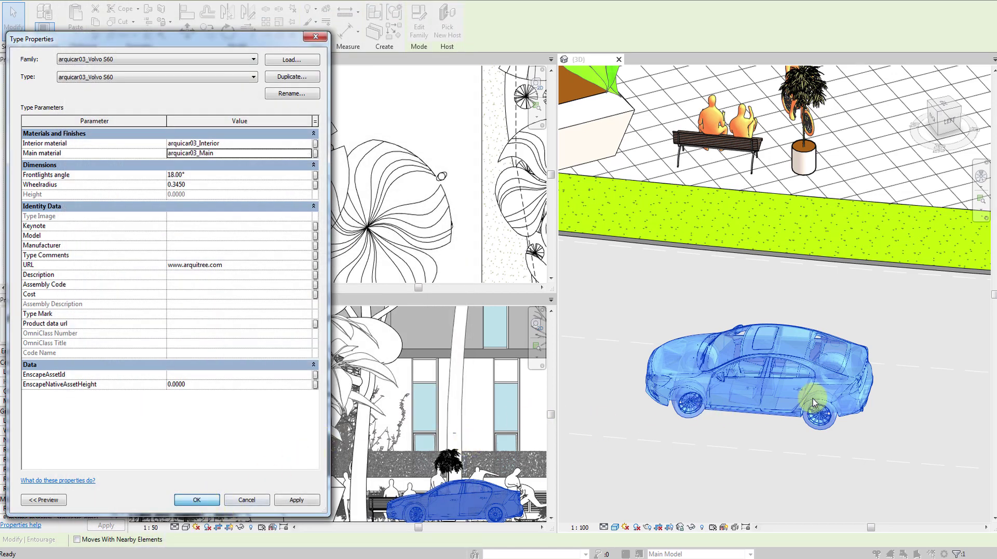
key("Return")
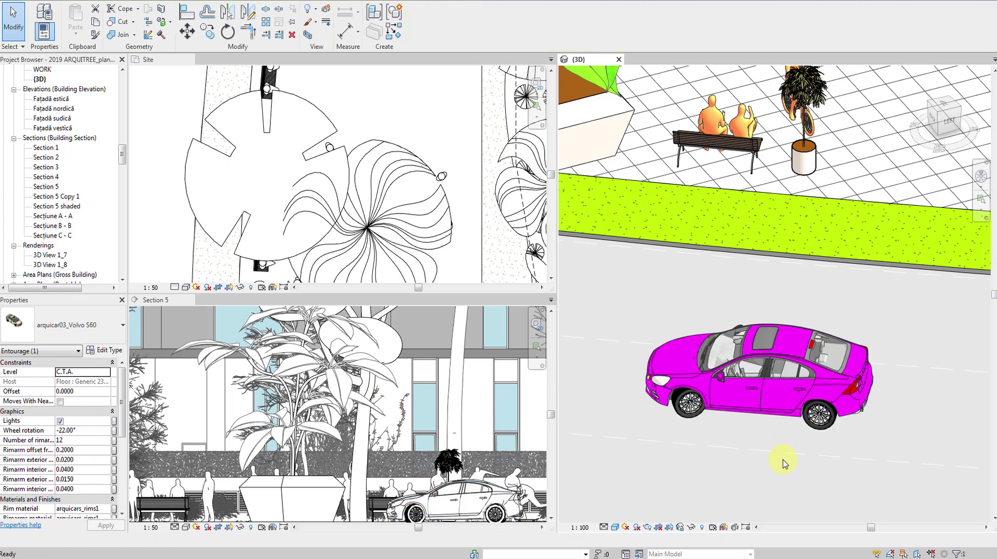
Reselect the Volvo and enlarge the Properties palette to reach its wheel parameters
key("Escape")
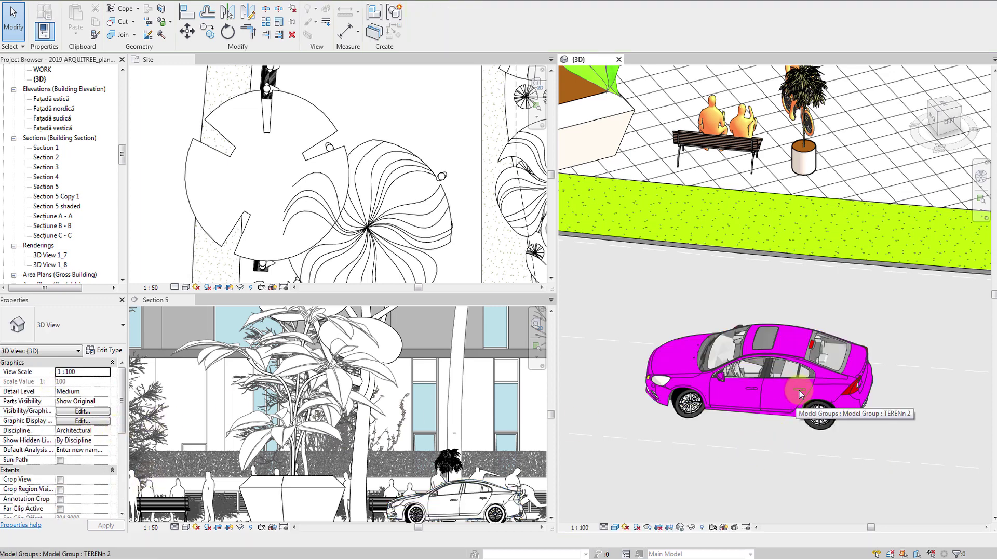
left_click(802, 372)
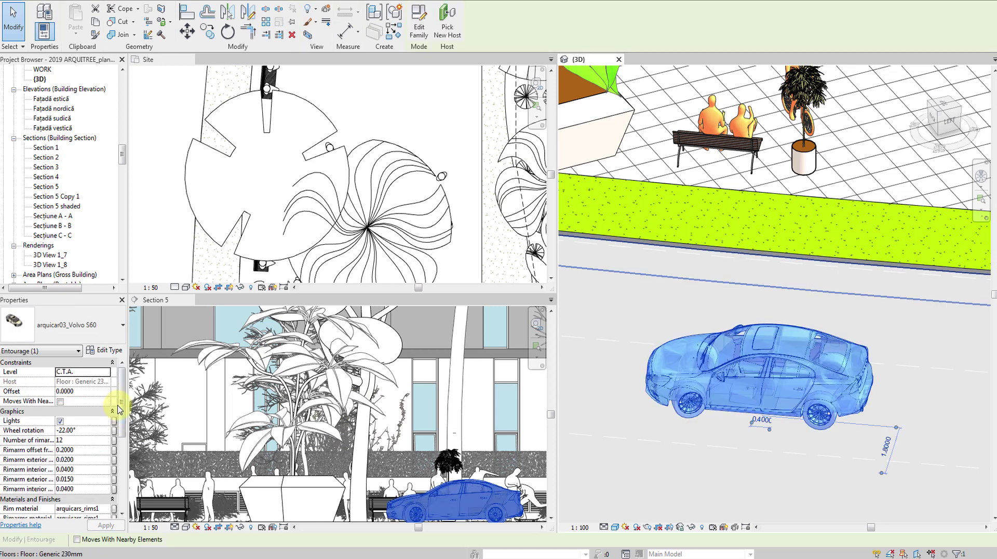
scroll(124, 412, "down", 1)
scroll(124, 411, "down", 2)
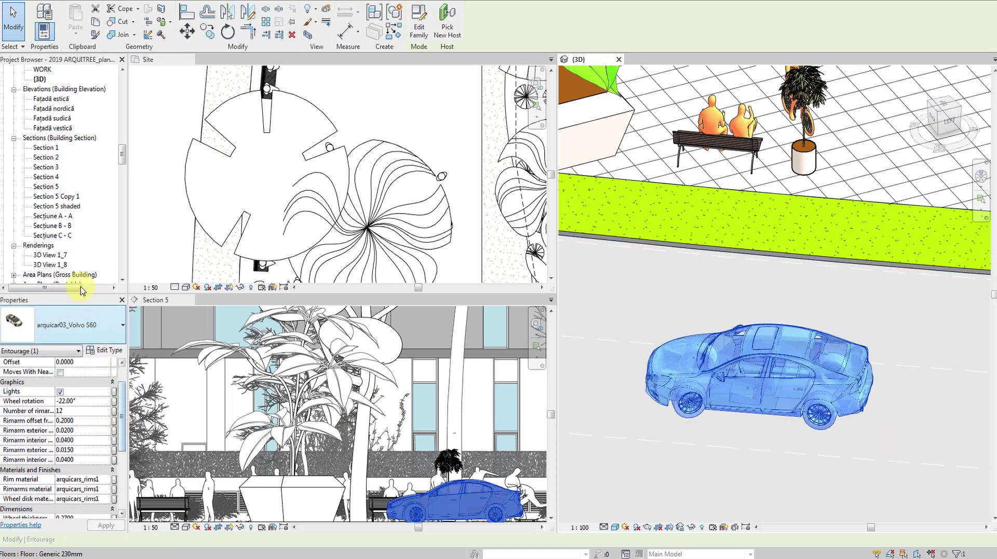
left_click_drag(86, 294, 96, 208)
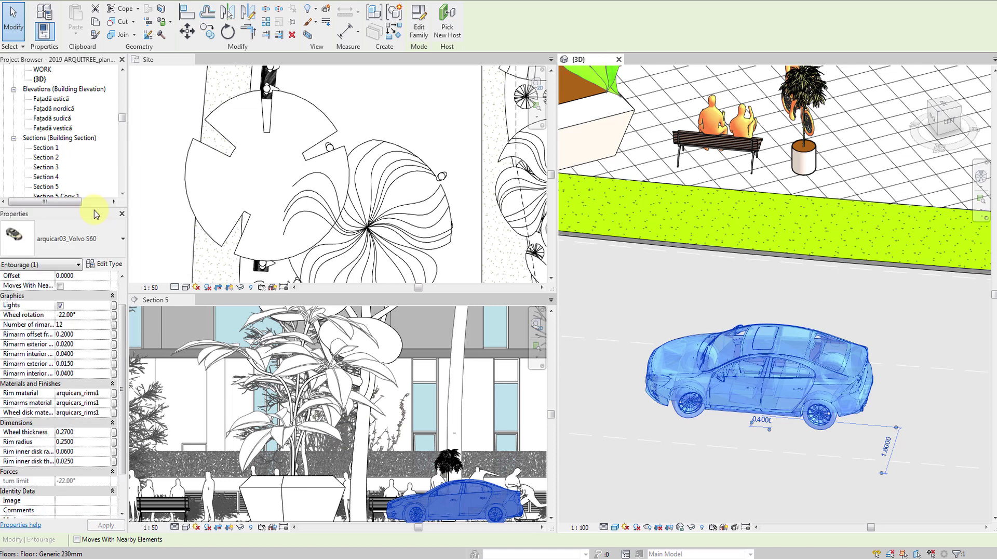
scroll(124, 370, "down", 1)
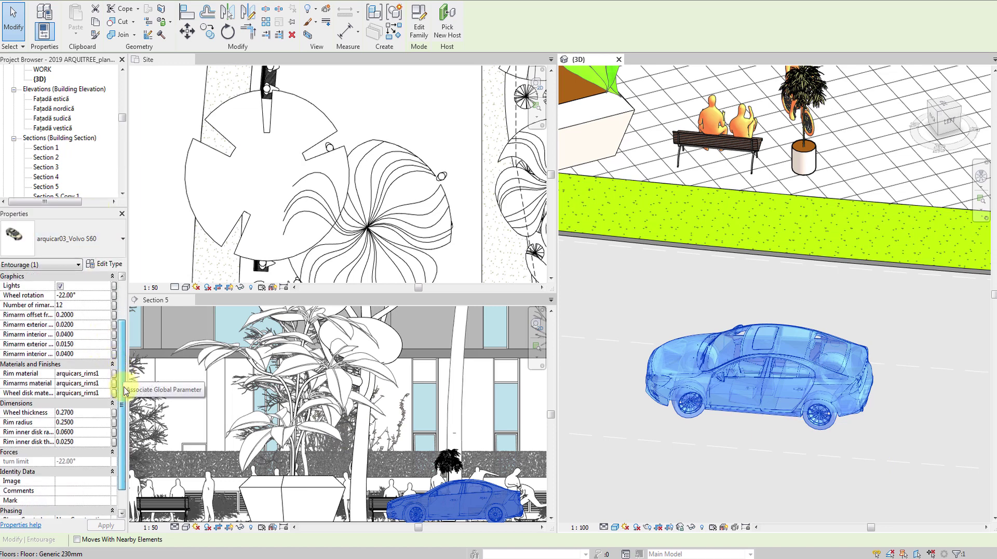
scroll(125, 384, "down", 3)
scroll(125, 390, "up", 2)
scroll(123, 384, "up", 1)
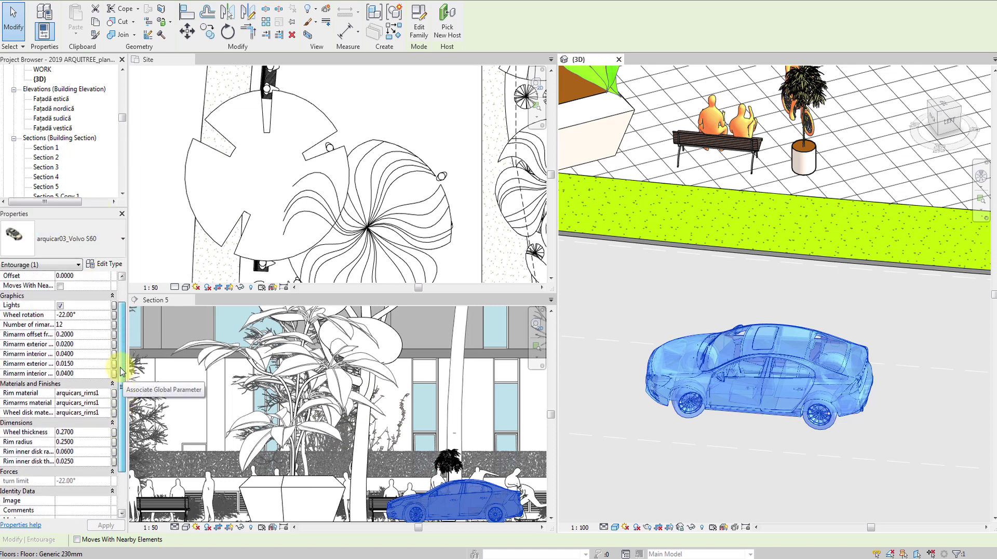
scroll(122, 373, "up", 1)
scroll(120, 363, "up", 2)
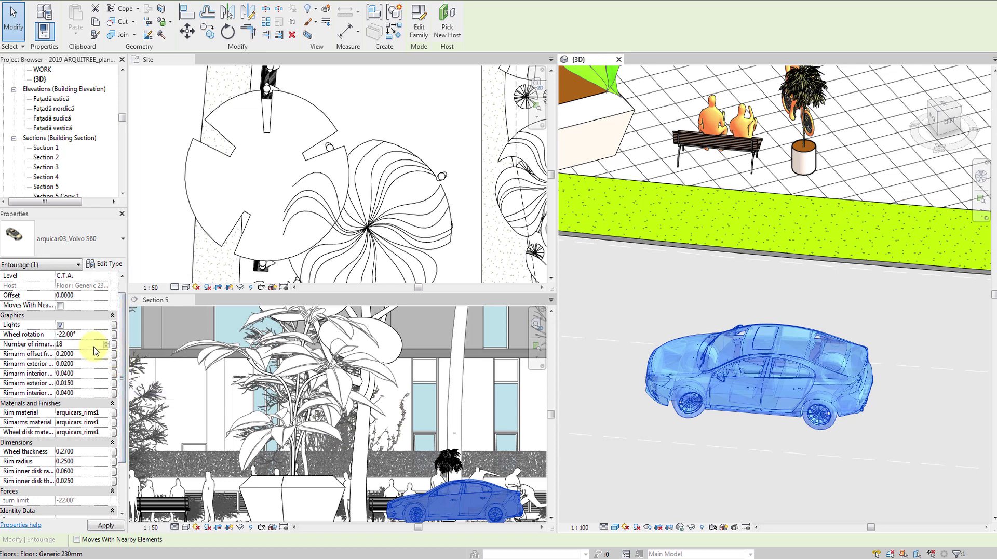
Set the Volvo's Number of rimarms to 5 and apply it
left_click(718, 405)
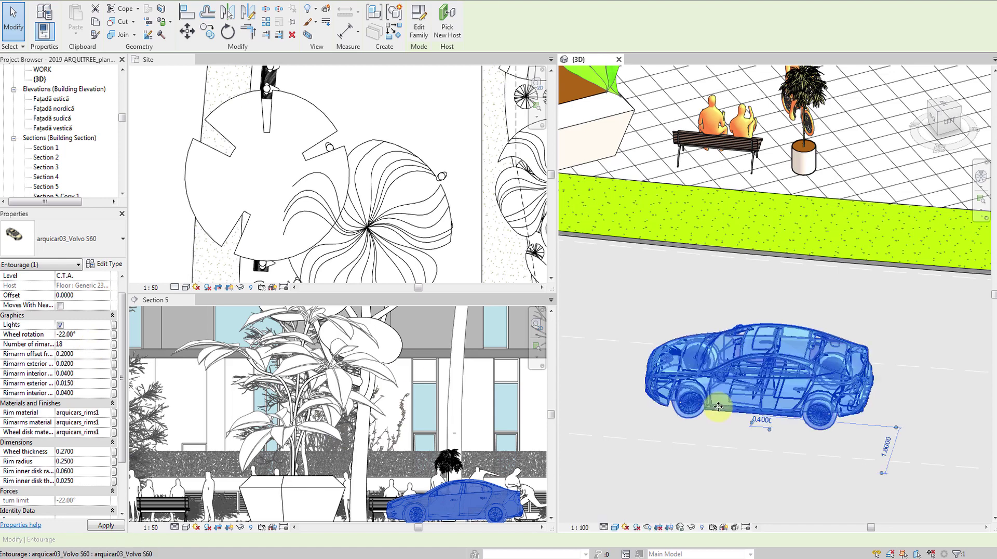
scroll(718, 406, "up", 2)
scroll(712, 417, "up", 2)
scroll(680, 425, "up", 2)
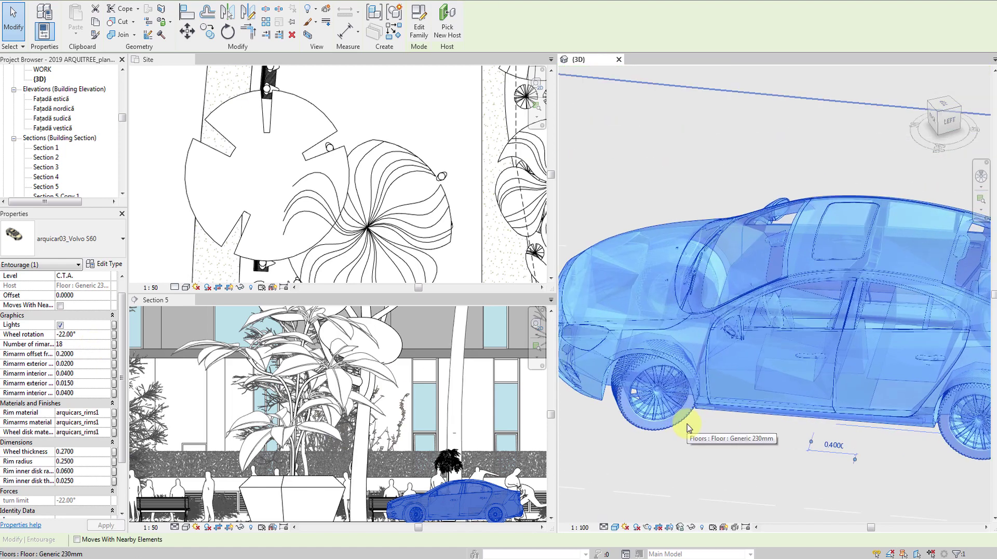
middle_click_drag(681, 429, 799, 459, "shift")
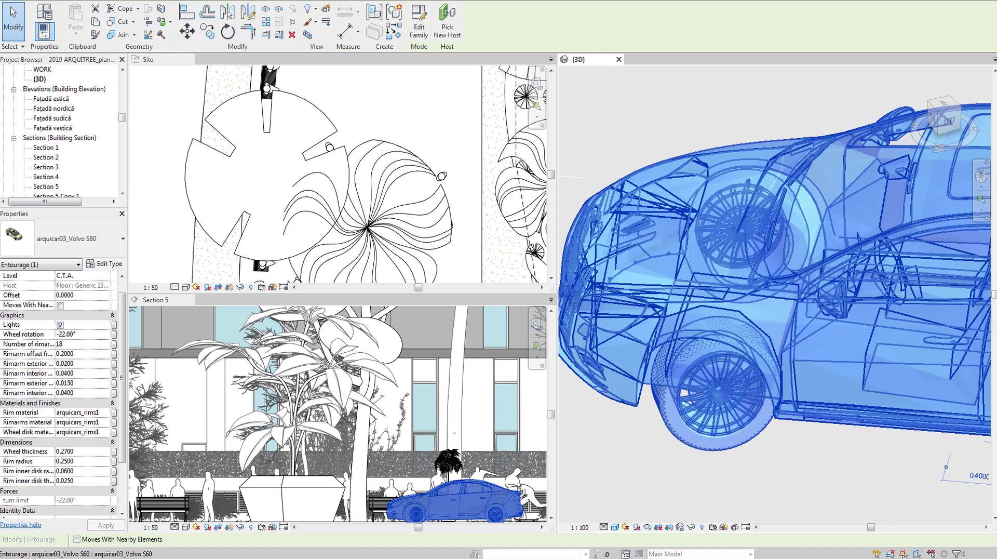
left_click(86, 346)
type("5")
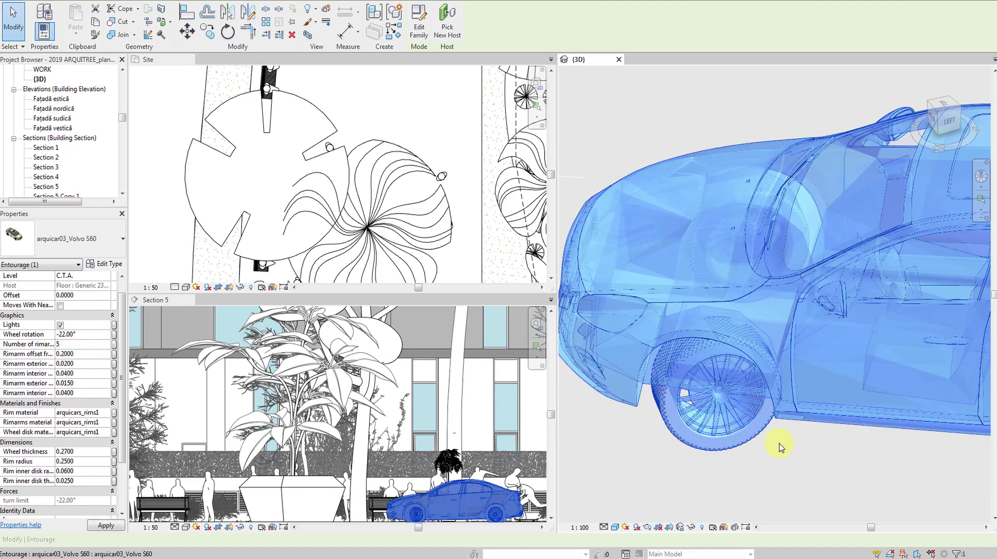
left_click(790, 451)
Zoom out from the car and set the 3D view's detail level to Coarse
scroll(790, 452, "down", 2)
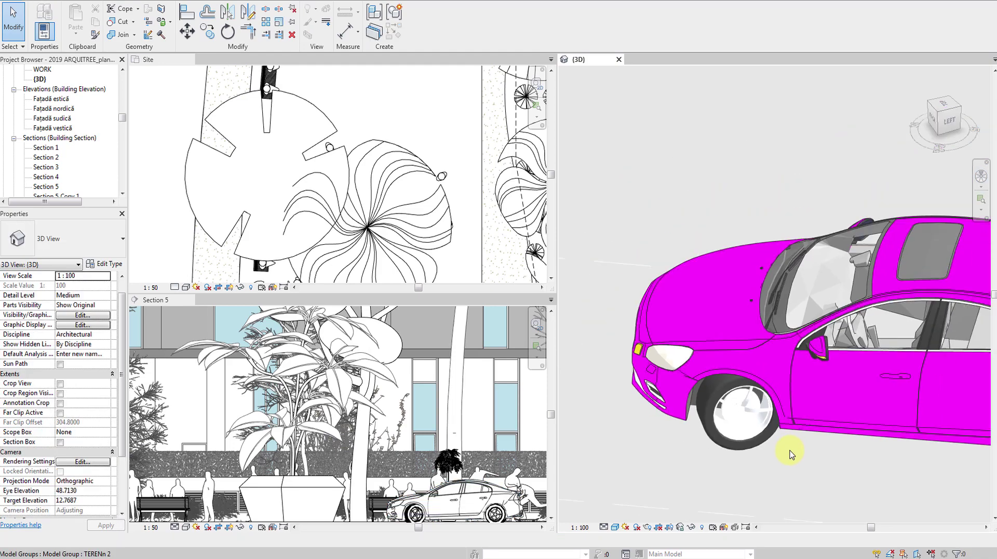
middle_click_drag(817, 462, 782, 467)
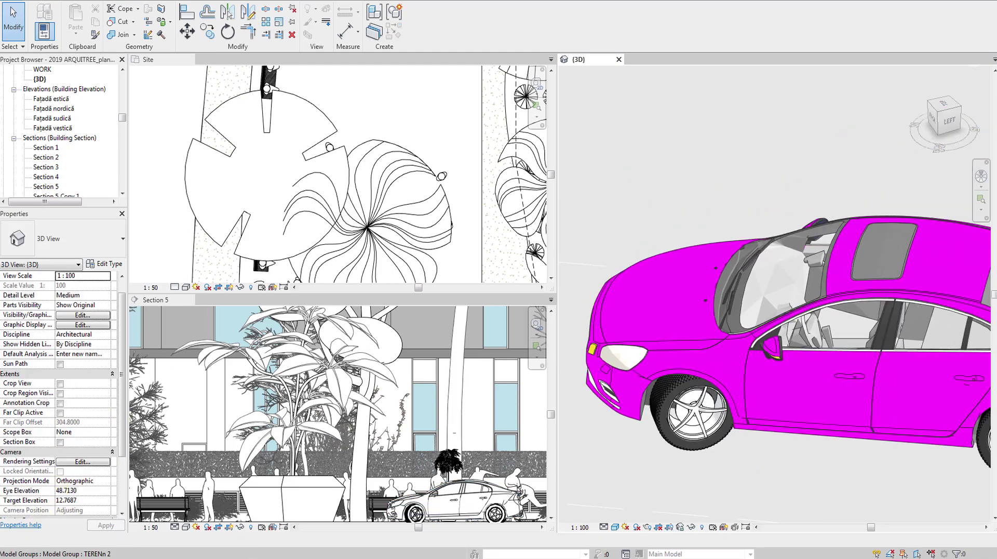
scroll(712, 382, "down", 2)
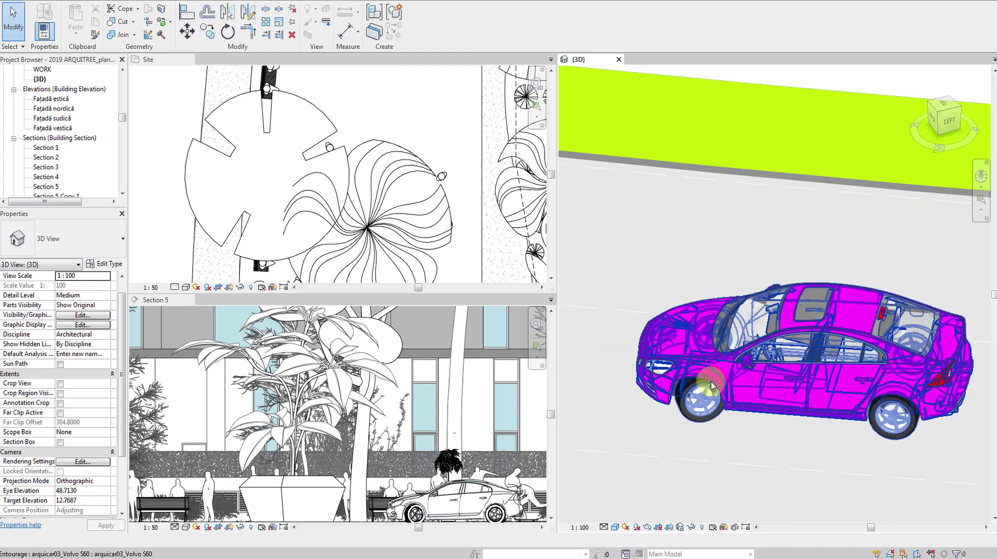
scroll(712, 381, "down", 1)
scroll(714, 395, "down", 1)
scroll(767, 407, "down", 1)
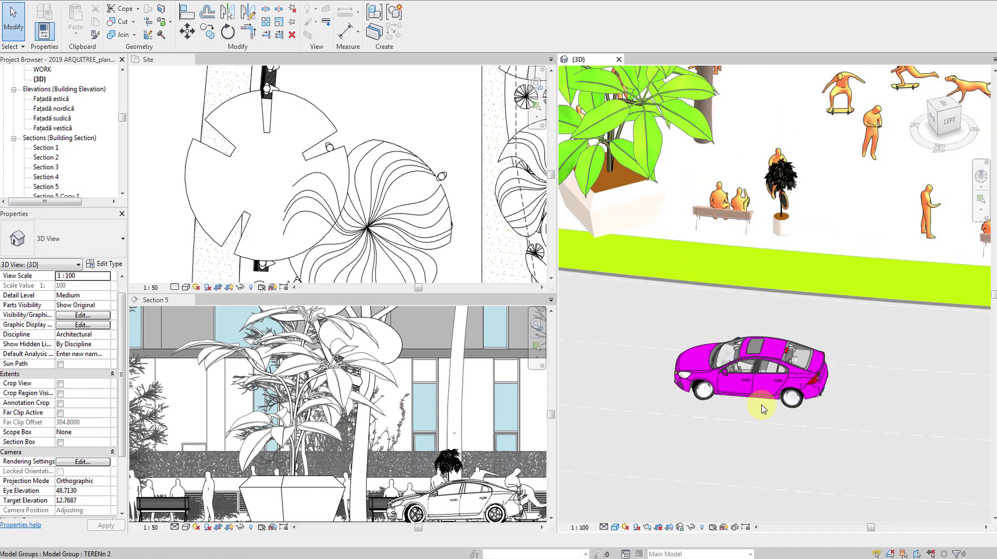
left_click(603, 527)
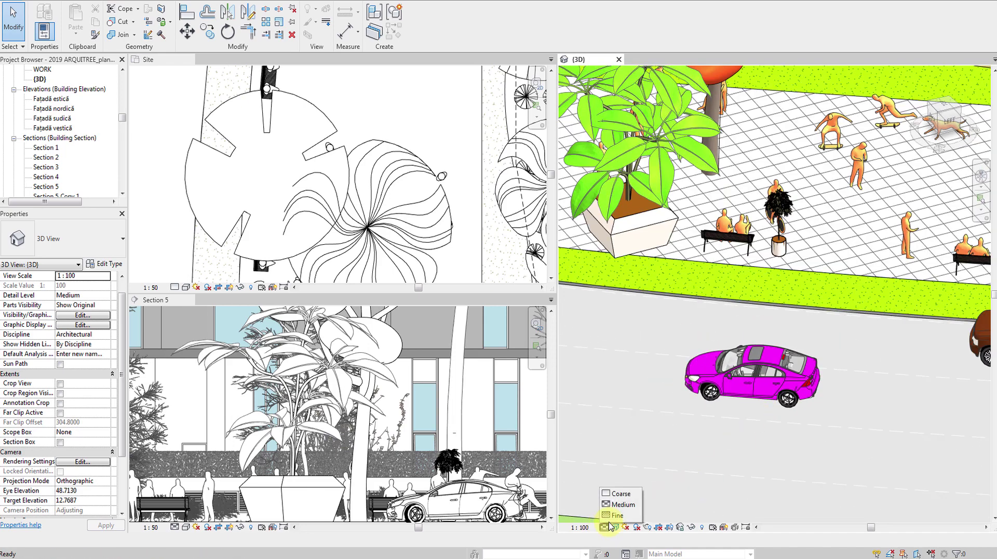
left_click(619, 494)
Orbit and pan the 3D view to show the whole building and street from higher up
scroll(734, 427, "down", 1)
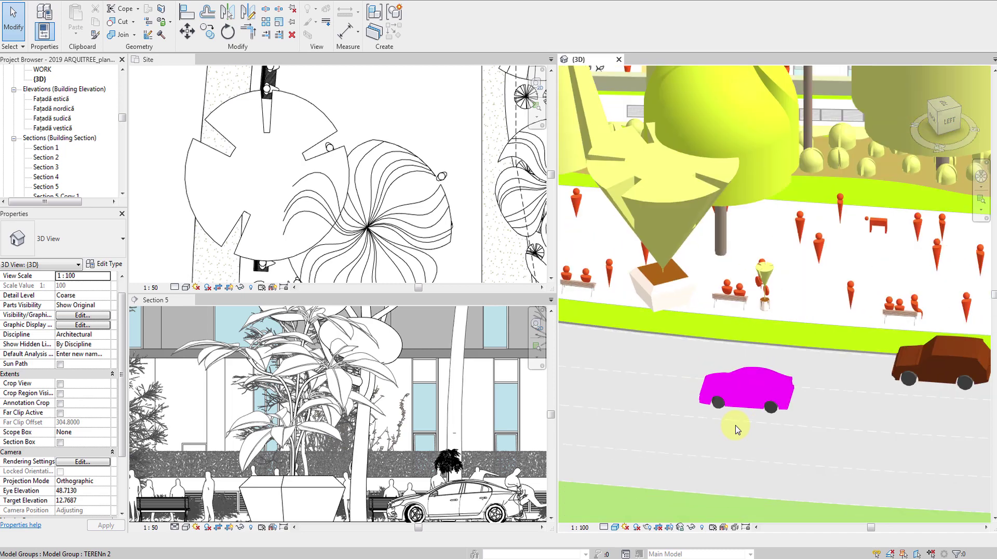
scroll(733, 427, "down", 1)
scroll(727, 436, "down", 1)
scroll(723, 447, "down", 1)
middle_click_drag(805, 436, 843, 447)
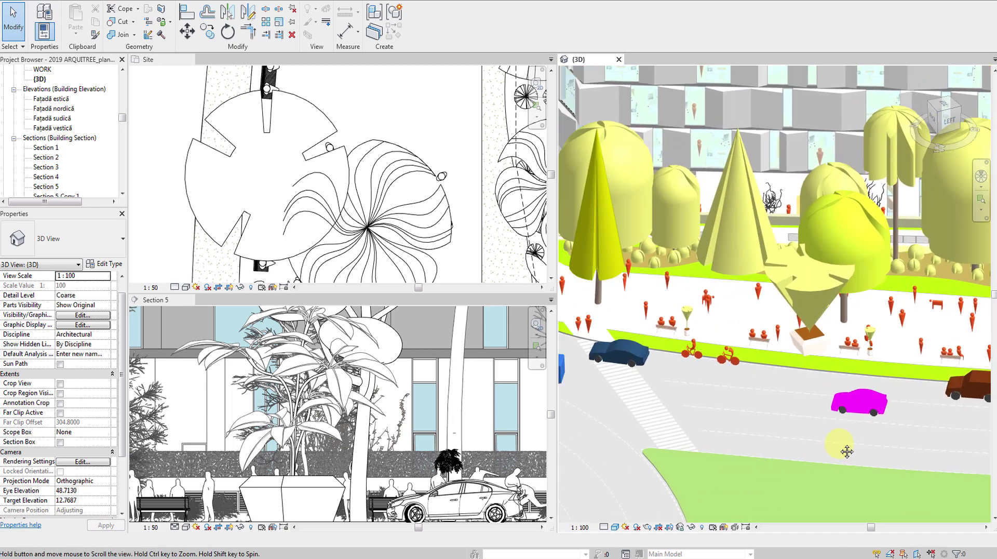
scroll(832, 451, "up", 5)
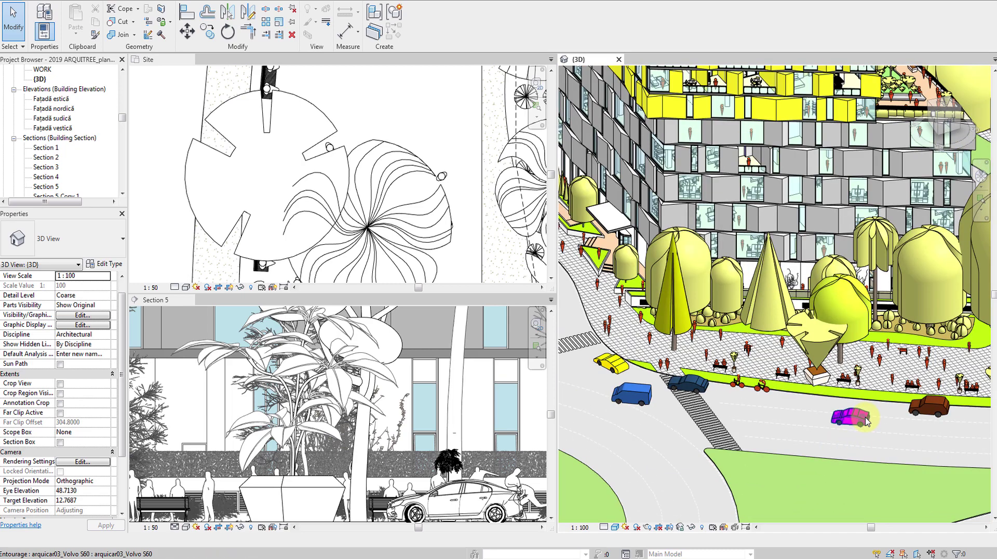
left_click(863, 420)
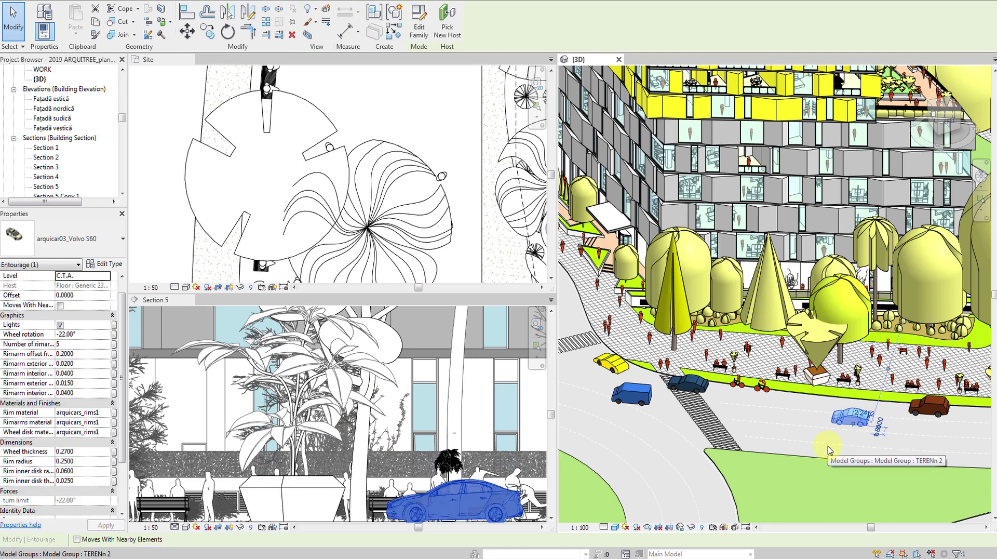
middle_click_drag(864, 457, 879, 457, "shift")
scroll(871, 454, "down", 4)
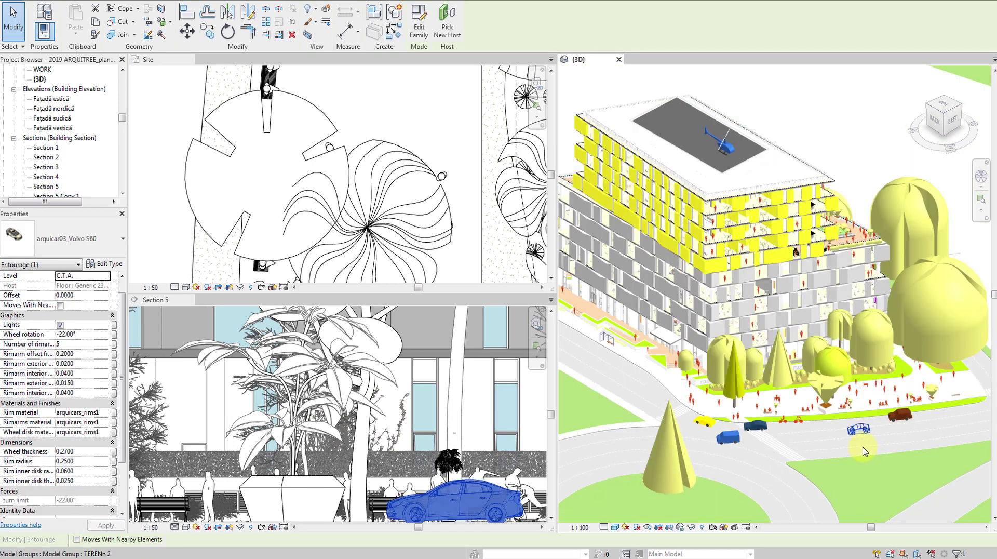
scroll(855, 459, "up", 2)
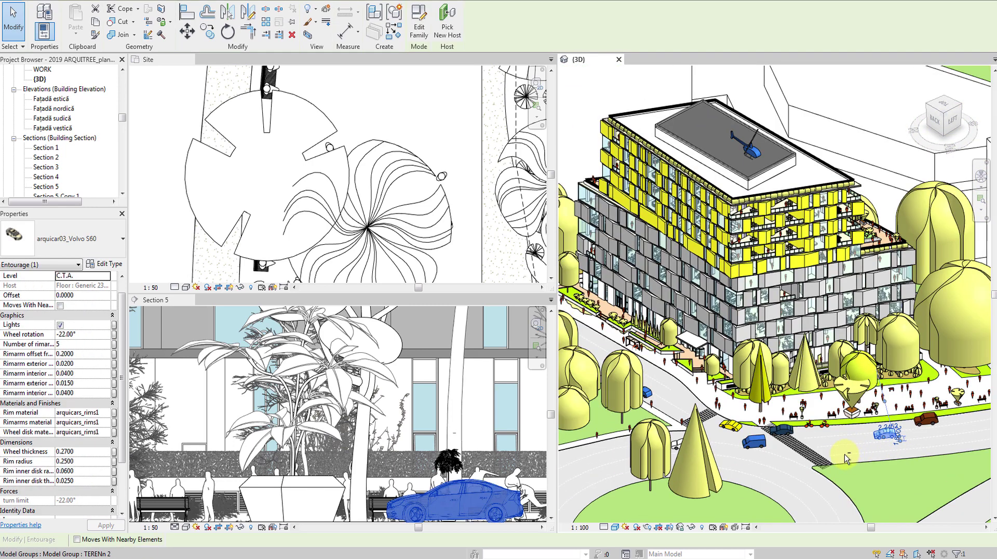
middle_click_drag(844, 454, 825, 476, "shift")
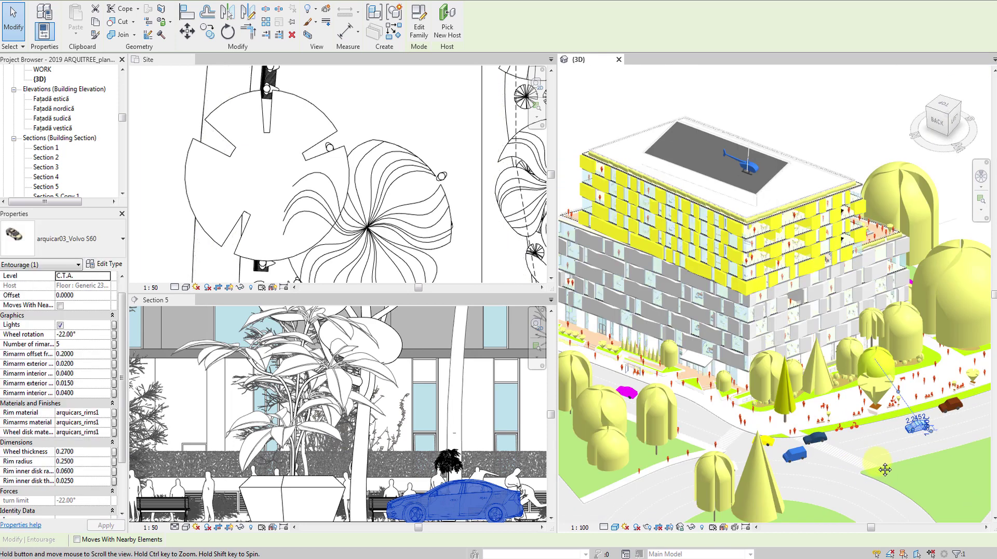
scroll(854, 471, "up", 3)
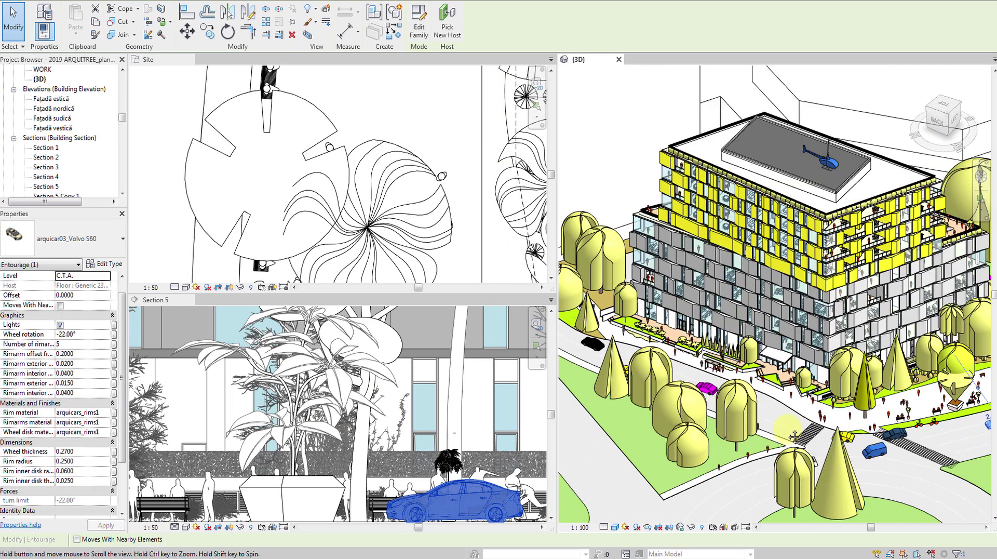
mouse_move(792, 438)
middle_mouse_down()
mouse_move(886, 419)
mouse_move(822, 456)
middle_mouse_up()
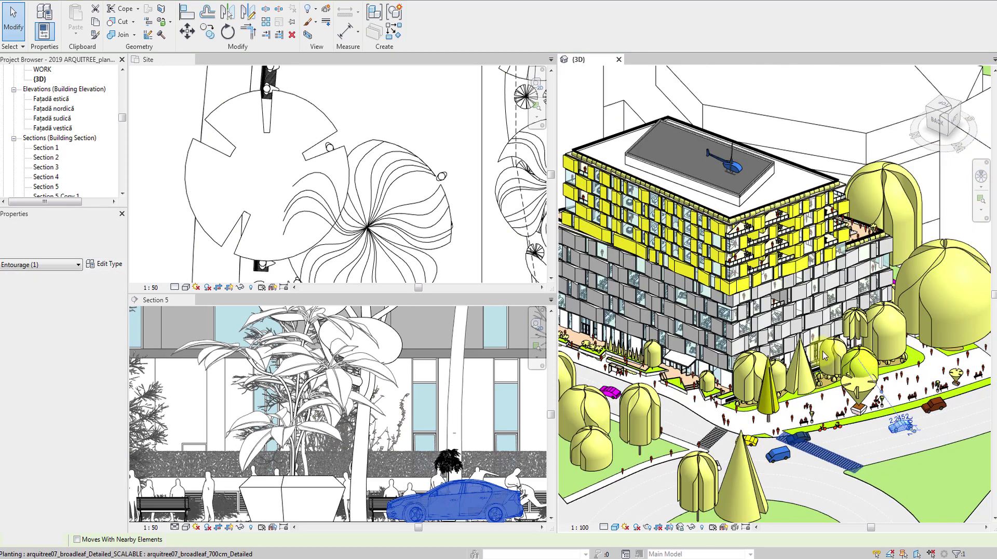
Select the rooftop Robinson R44 helicopter and zoom in close on it
key("Escape")
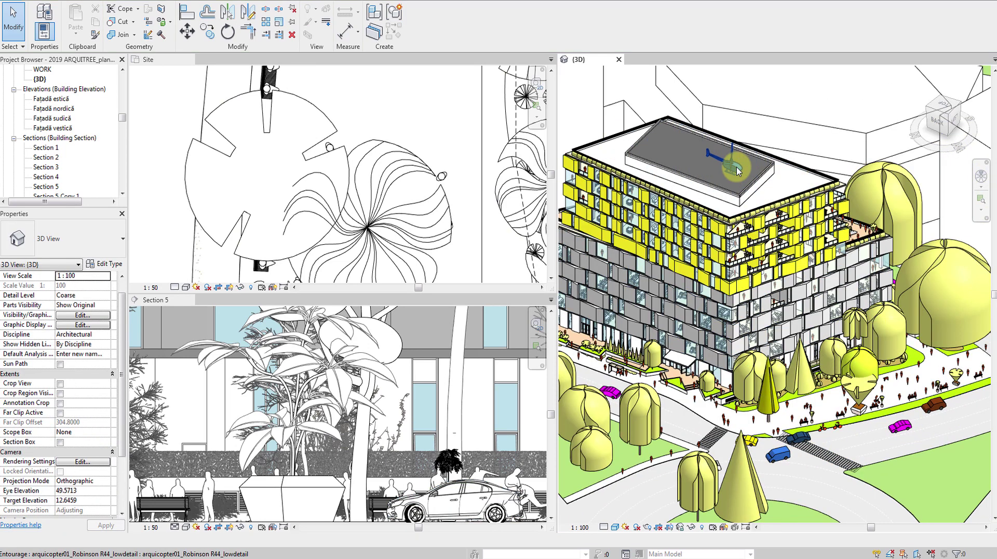
left_click(738, 171)
scroll(737, 171, "up", 3)
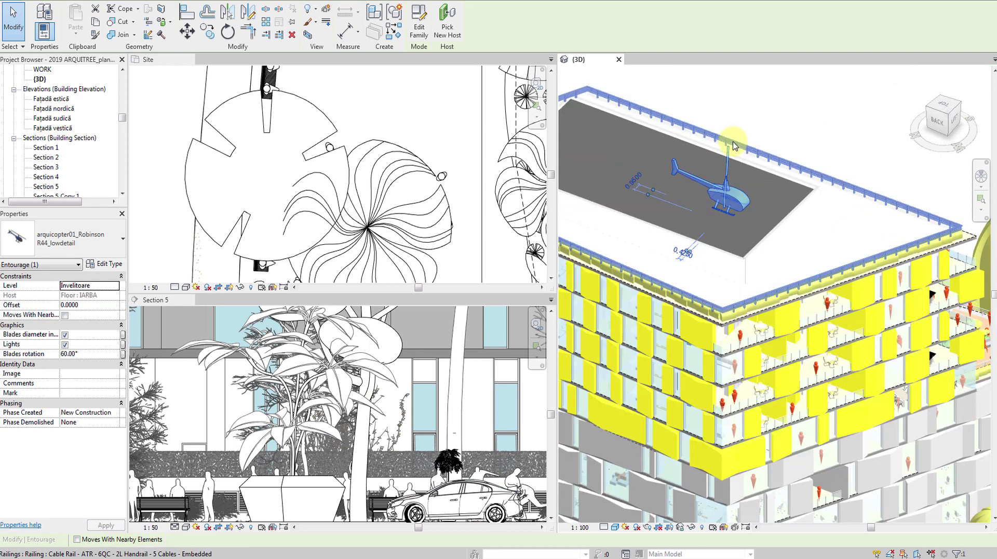
scroll(740, 227, "up", 2)
scroll(830, 248, "up", 3)
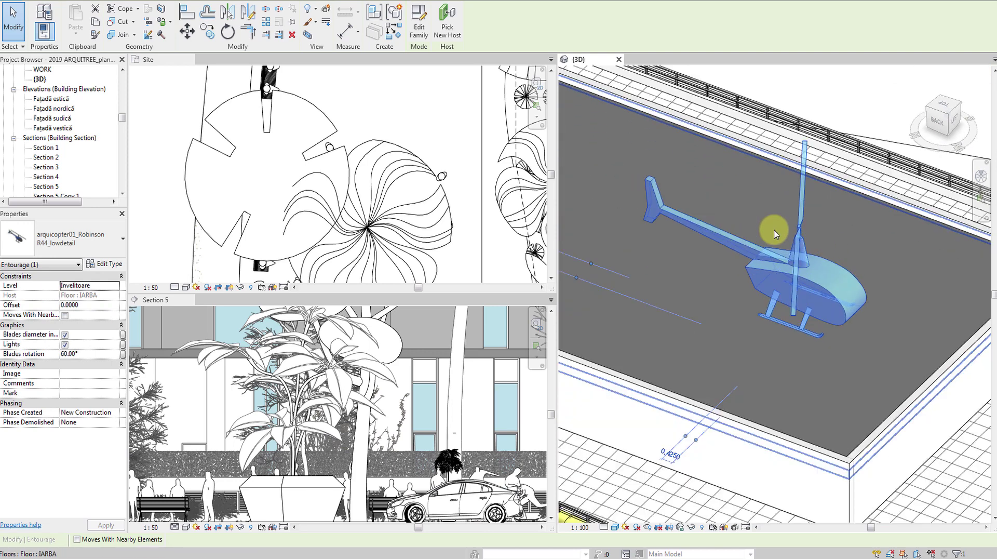
scroll(367, 178, "up", 3)
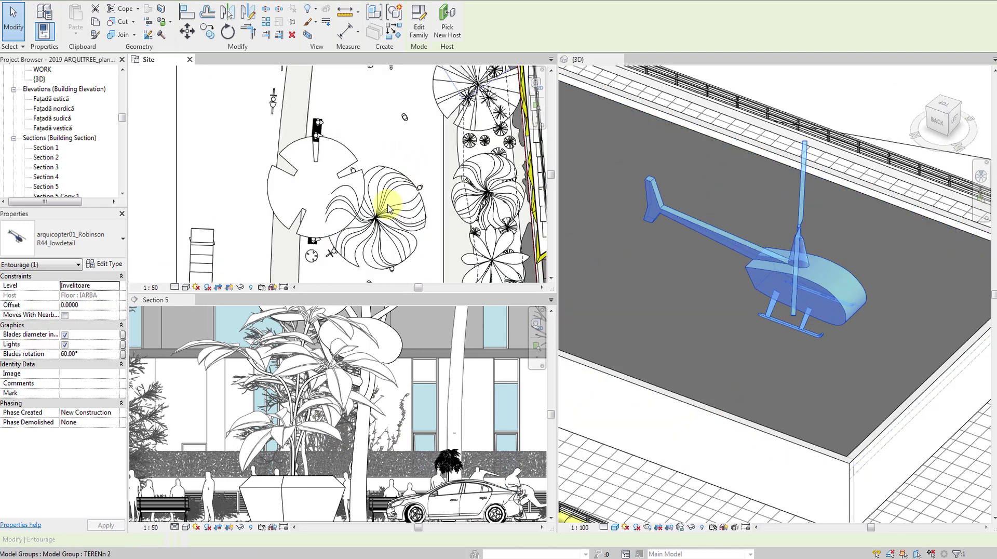
scroll(389, 208, "up", 5)
scroll(399, 223, "down", 5)
scroll(289, 236, "up", 3)
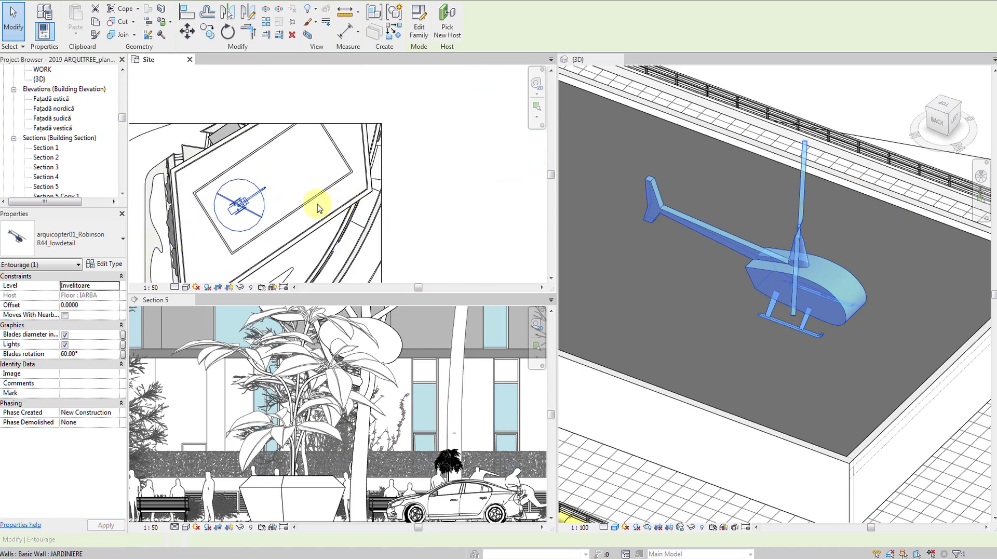
scroll(249, 215, "up", 3)
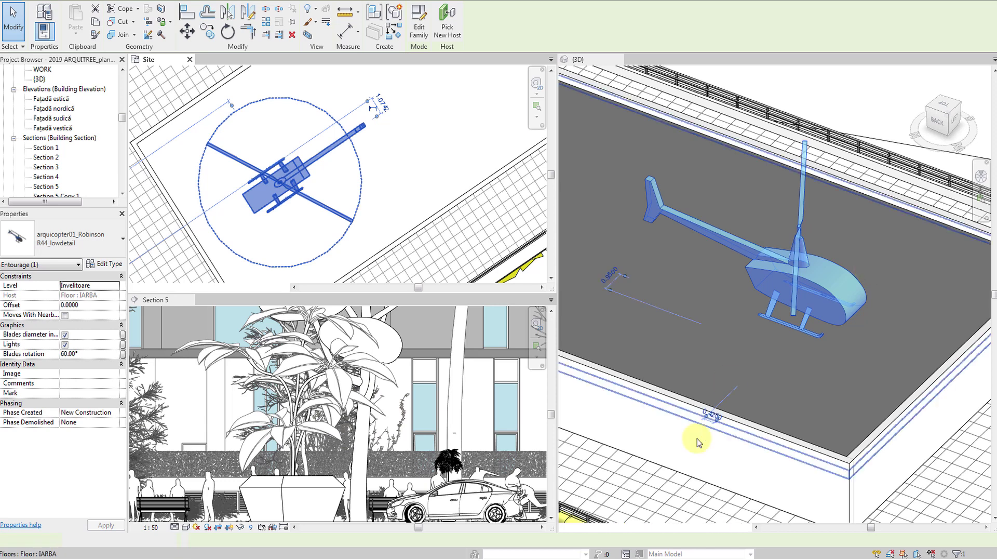
Set the 3D view to Fine detail so the helicopter appears fully modelled
left_click(657, 455)
left_click(603, 527)
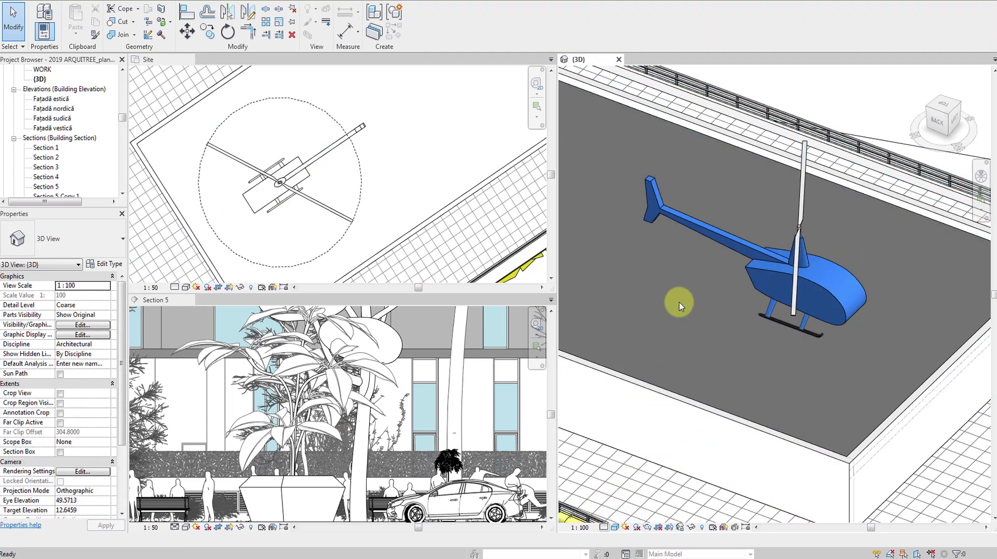
scroll(817, 314, "up", 2)
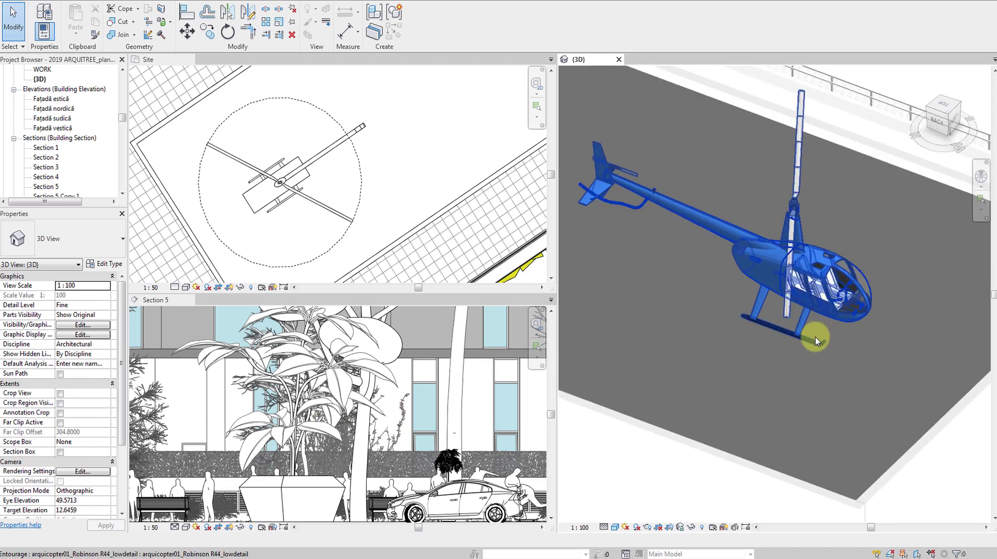
left_click(356, 212)
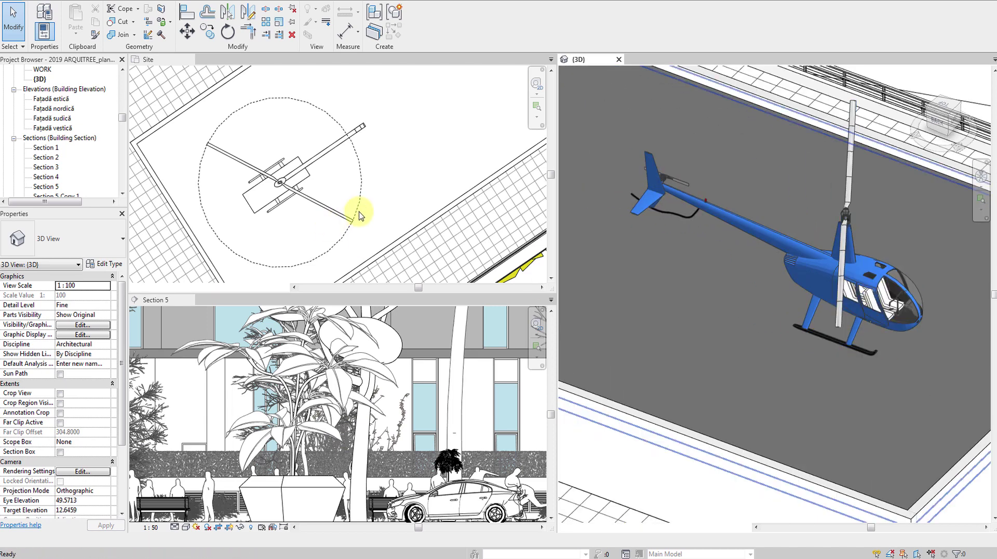
Uncheck the helicopter's Blades diameter and set its Blades rotation to 150°
left_click(278, 180)
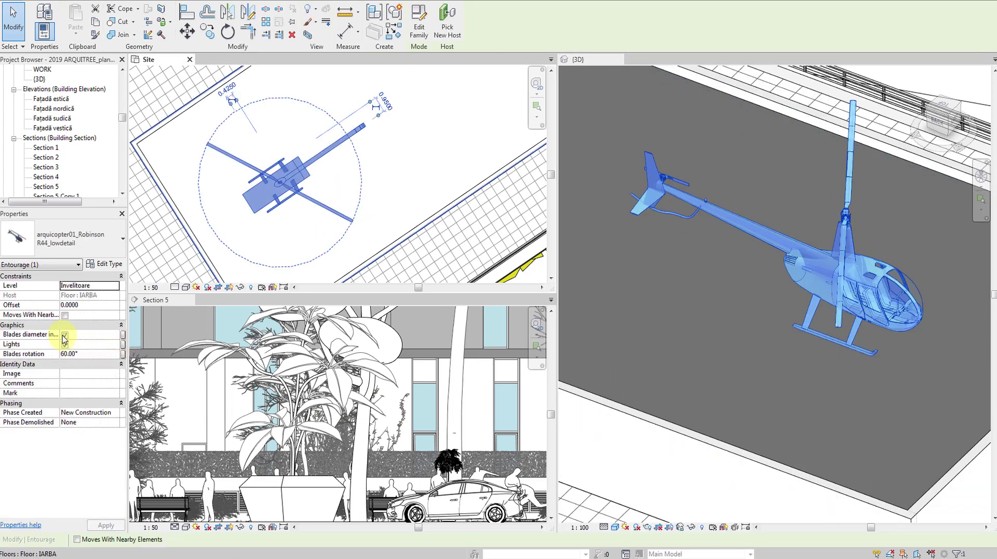
left_click(65, 334)
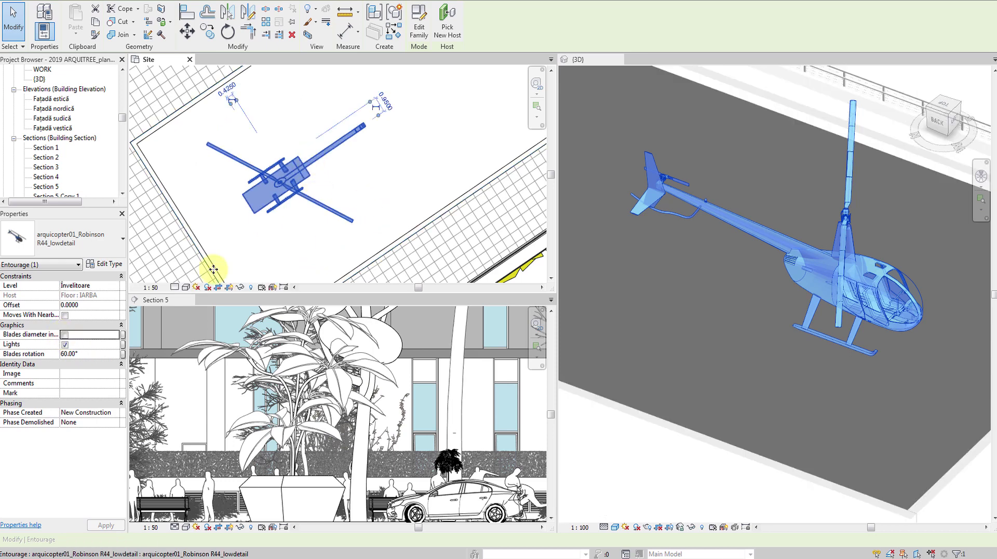
left_click(95, 354)
type("150")
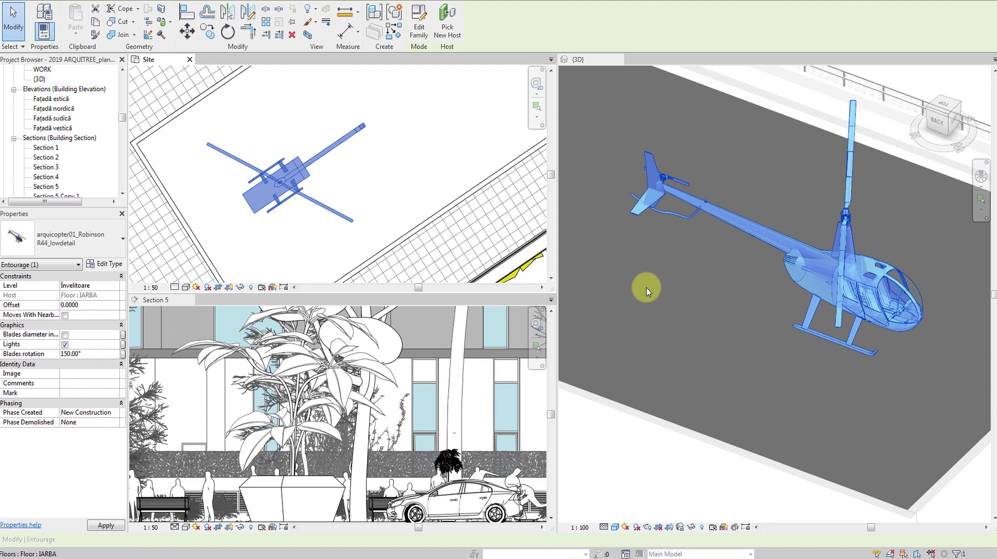
mouse_move(684, 338)
middle_mouse_down()
mouse_move(727, 346)
mouse_move(719, 339)
middle_mouse_up()
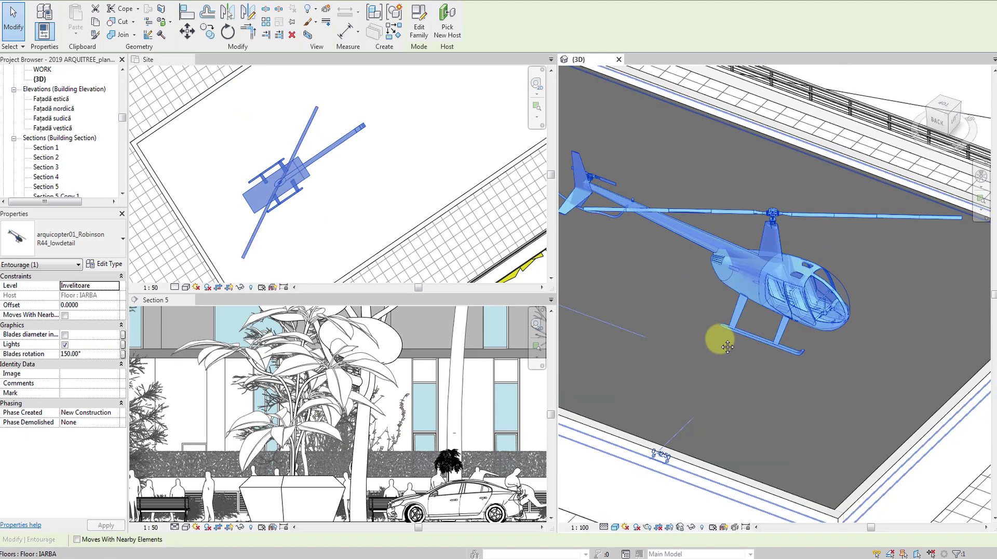
scroll(719, 338, "down", 2)
scroll(719, 338, "down", 1)
key("Escape")
key("Escape")
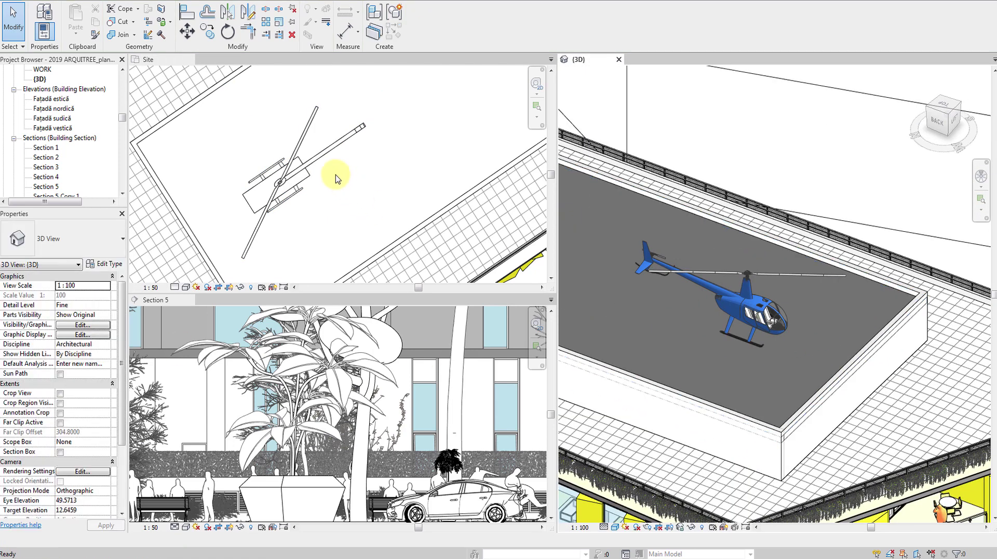
Return the 3D view to Coarse detail and display it in Hidden Line style
left_click(604, 527)
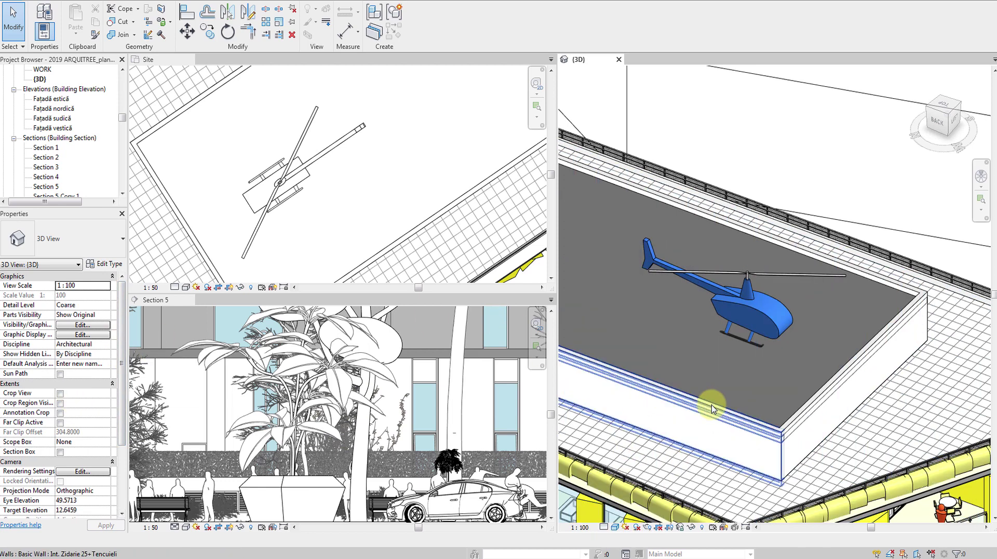
scroll(756, 416, "down", 2)
mouse_move(757, 416)
middle_mouse_down()
mouse_move(768, 296)
mouse_move(822, 297)
middle_mouse_up()
scroll(763, 297, "down", 2)
scroll(763, 297, "down", 3)
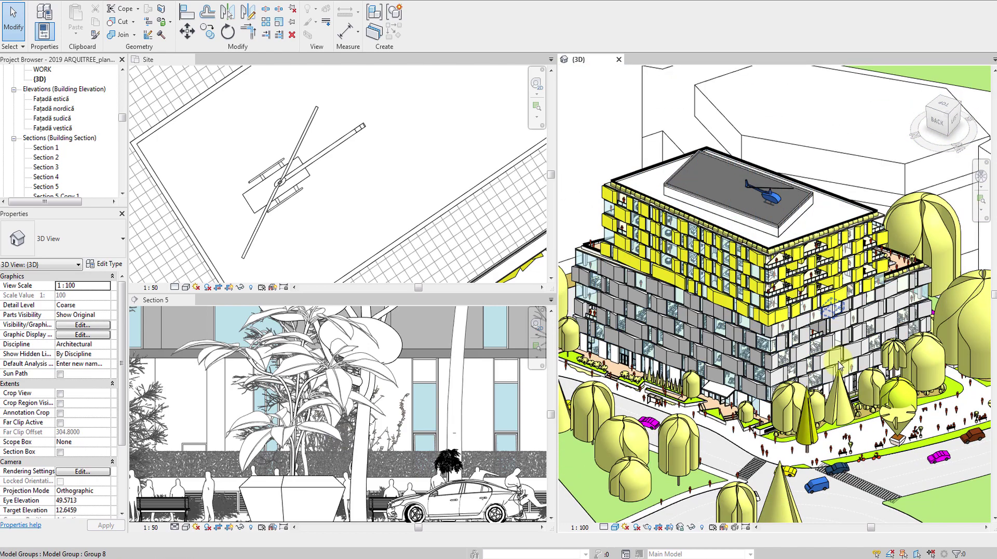
scroll(825, 384, "up", 2)
scroll(833, 395, "up", 1)
left_click(728, 429)
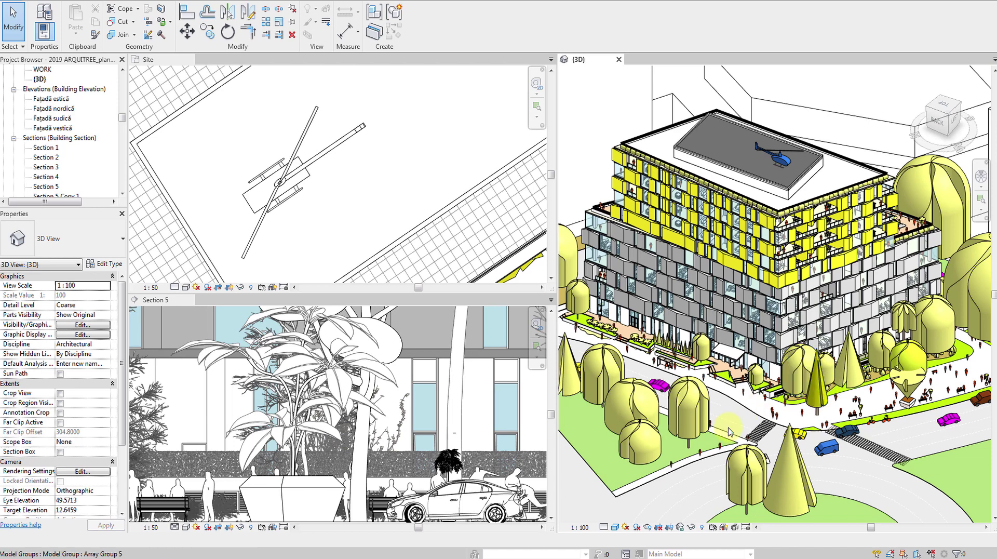
left_click(614, 527)
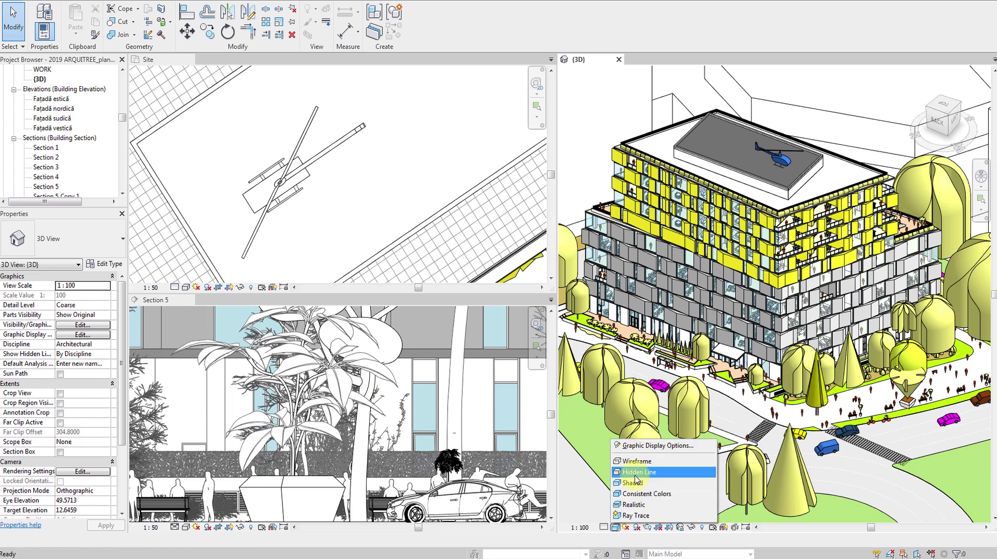
left_click(635, 472)
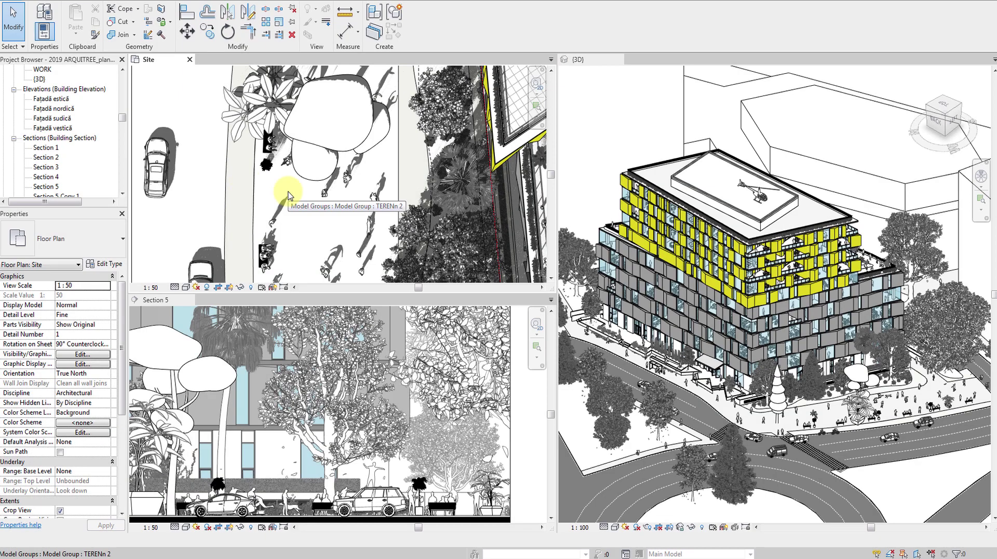
Turn off shadows and set Coarse detail in the Site plan
left_click(216, 280)
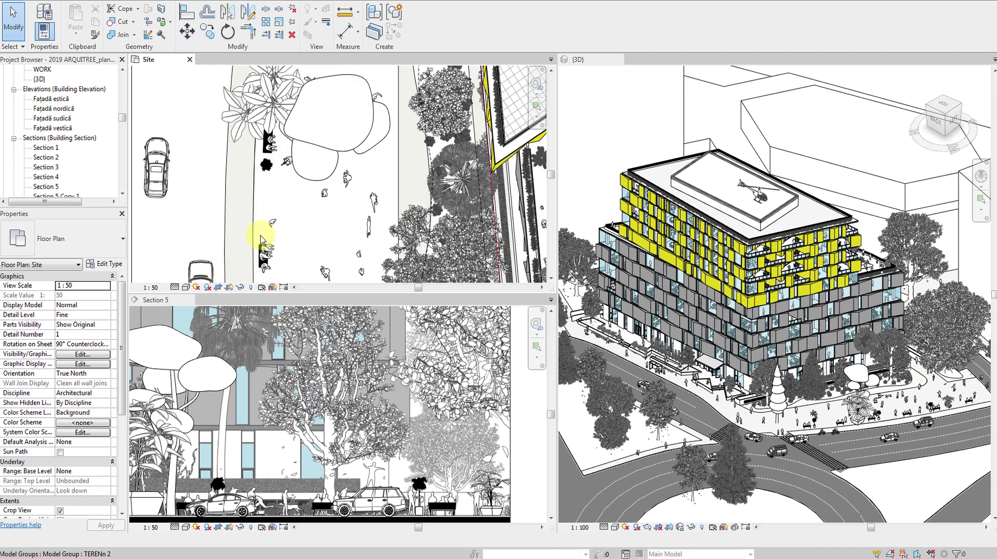
left_click(175, 288)
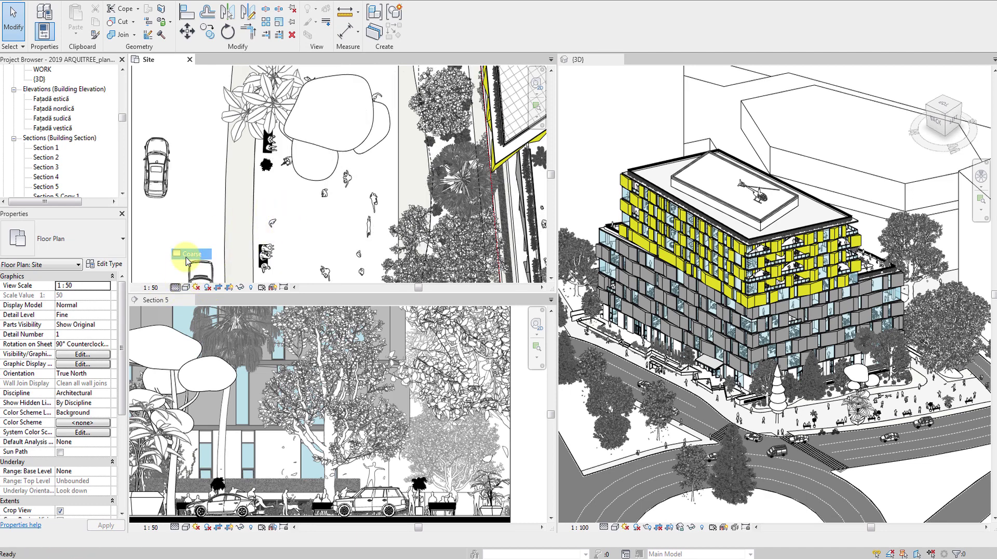
left_click(178, 526)
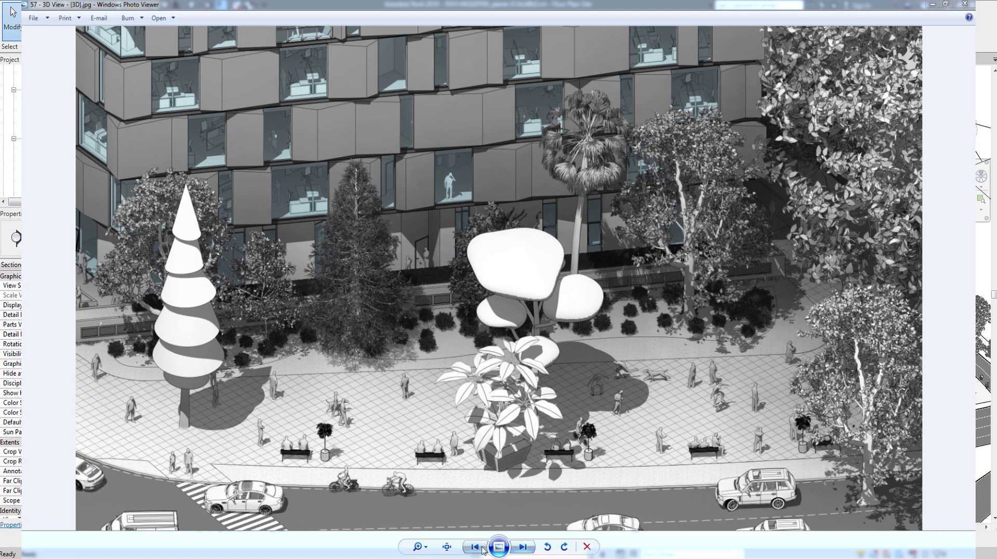
Zoom into the render and inspect the trees, the plaza figures and the big potted plant
left_click_drag(417, 546, 427, 540)
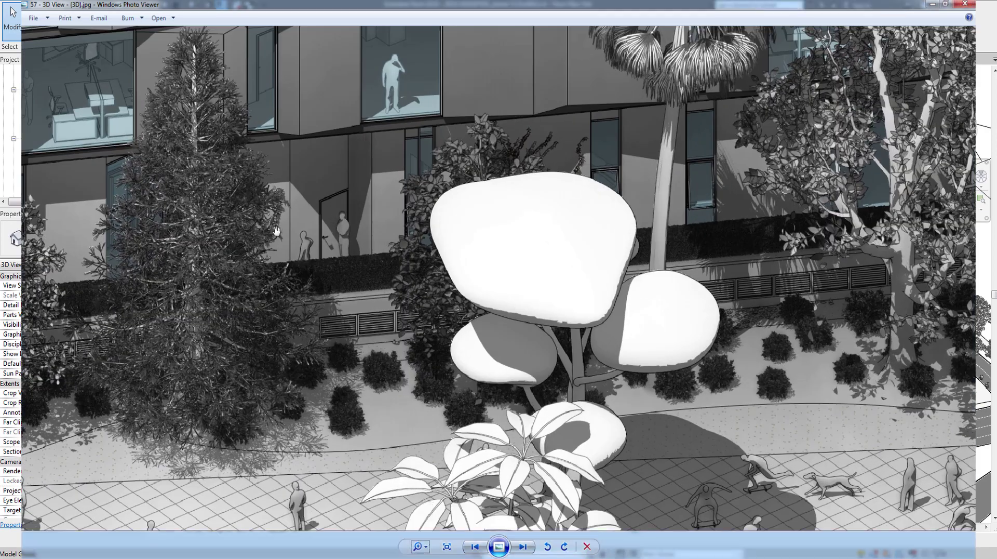
left_click_drag(275, 228, 333, 251)
left_click_drag(512, 210, 309, 278)
left_click_drag(571, 312, 431, 259)
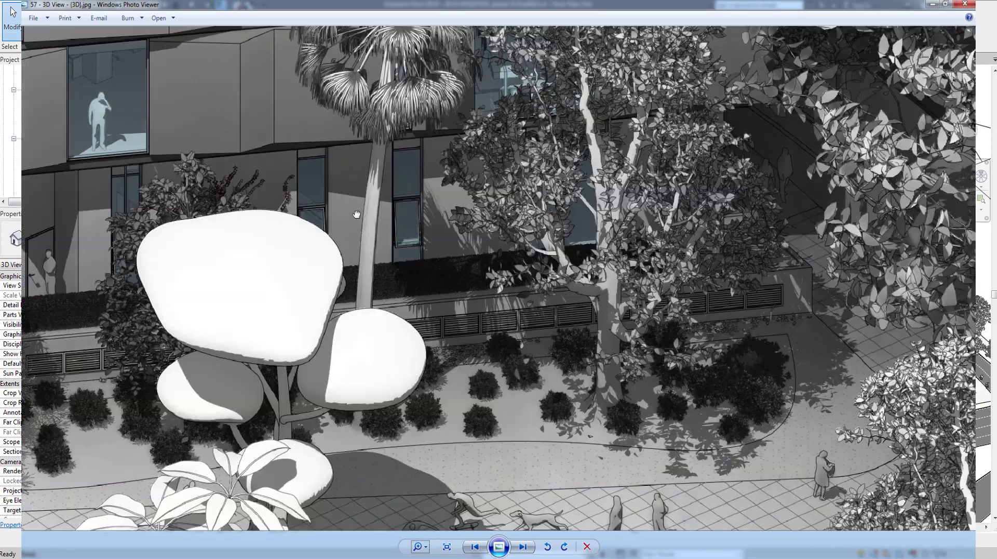
left_click_drag(649, 364, 587, 357)
mouse_move(732, 511)
left_mouse_down()
mouse_move(674, 408)
mouse_move(645, 279)
left_mouse_up()
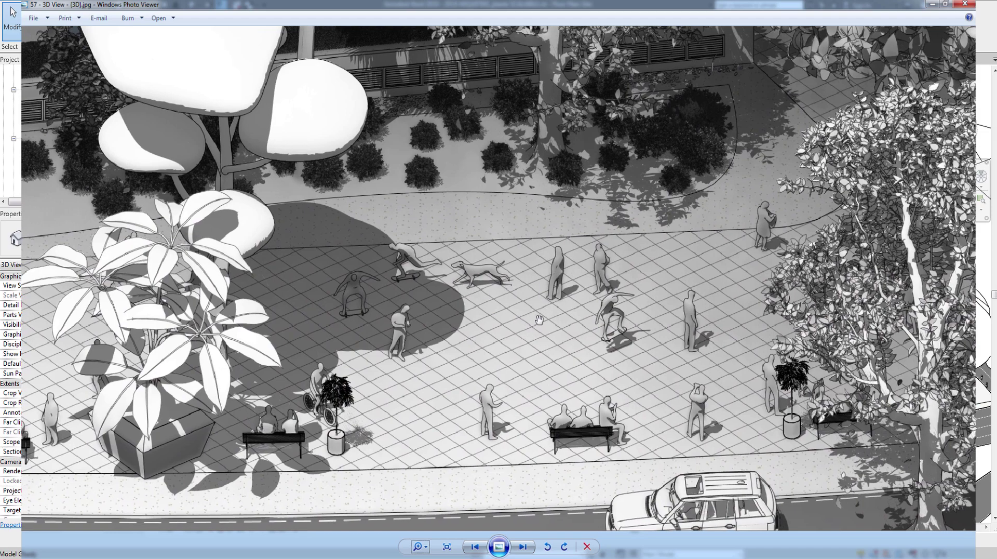
left_click_drag(540, 320, 568, 310)
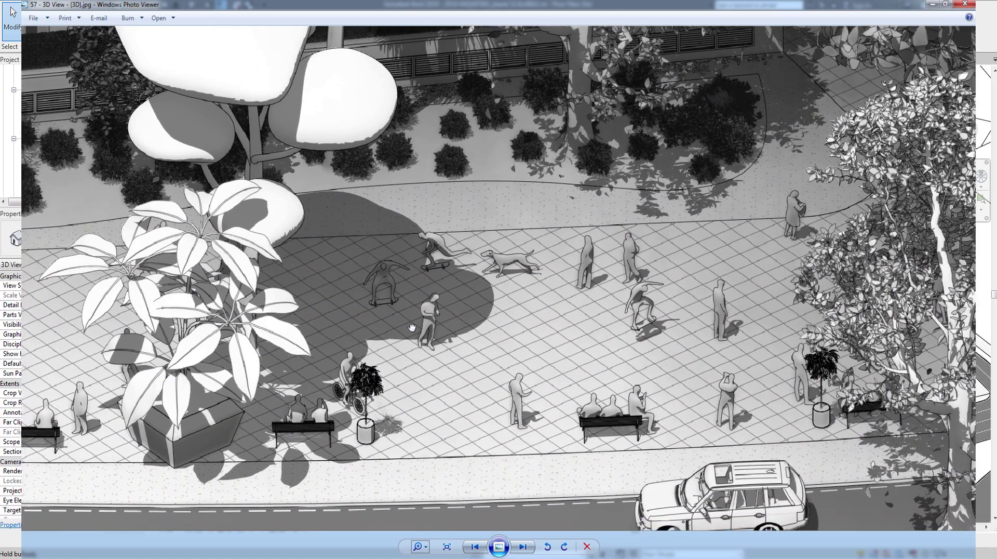
left_click_drag(249, 322, 509, 316)
mouse_move(215, 331)
left_mouse_down()
mouse_move(386, 330)
mouse_move(345, 327)
left_mouse_up()
Inspect the façade, conical tree, palm, plaza and street cars, then close the viewer
mouse_move(197, 281)
left_mouse_down()
mouse_move(396, 260)
mouse_move(517, 370)
left_mouse_up()
mouse_move(426, 281)
left_mouse_down()
mouse_move(453, 310)
mouse_move(458, 352)
left_mouse_up()
left_click_drag(519, 156, 475, 262)
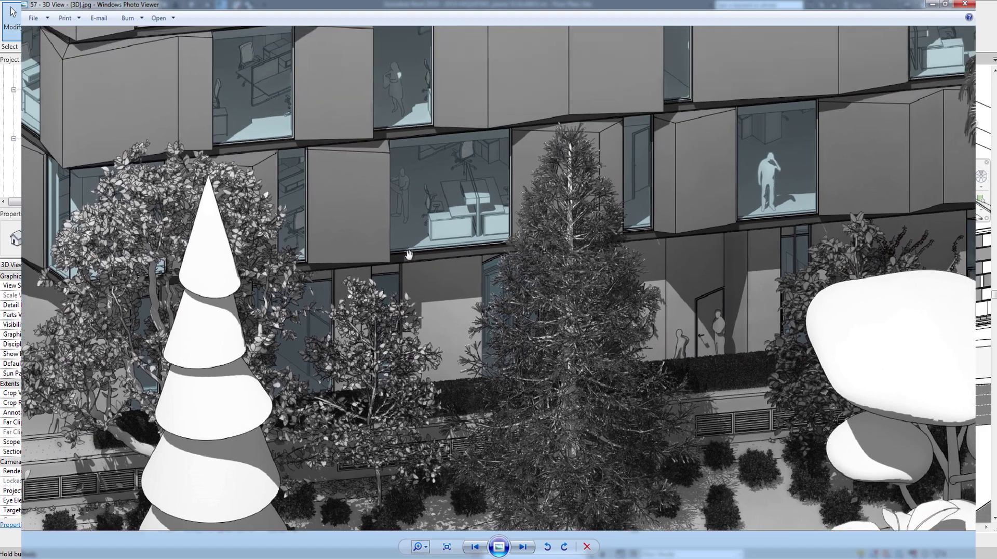
left_click_drag(545, 171, 507, 231)
mouse_move(577, 211)
left_mouse_down()
mouse_move(561, 227)
mouse_move(411, 262)
left_mouse_up()
left_click_drag(674, 197, 540, 257)
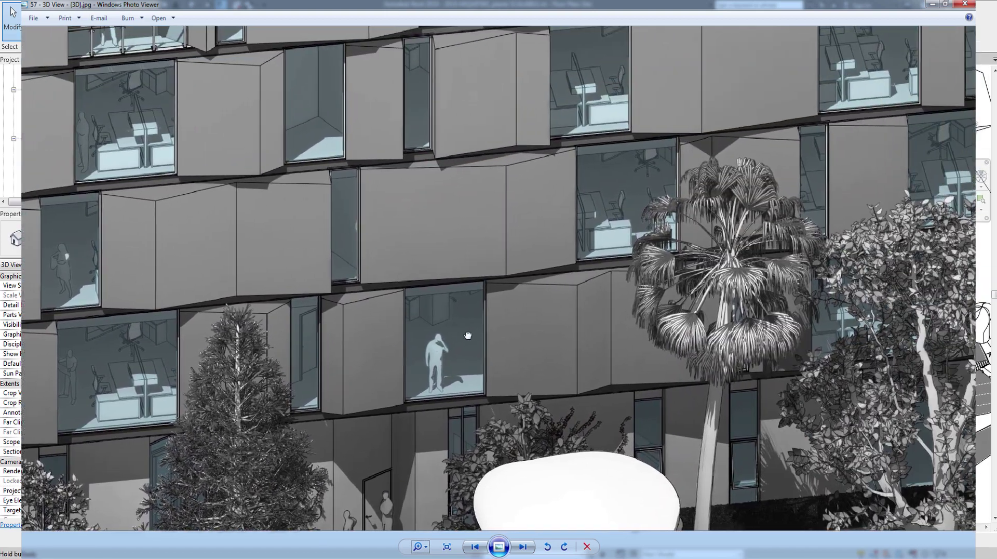
left_click_drag(727, 207, 629, 218)
mouse_move(826, 217)
left_mouse_down()
mouse_move(715, 221)
mouse_move(716, 210)
left_mouse_up()
left_click_drag(415, 364, 483, 270)
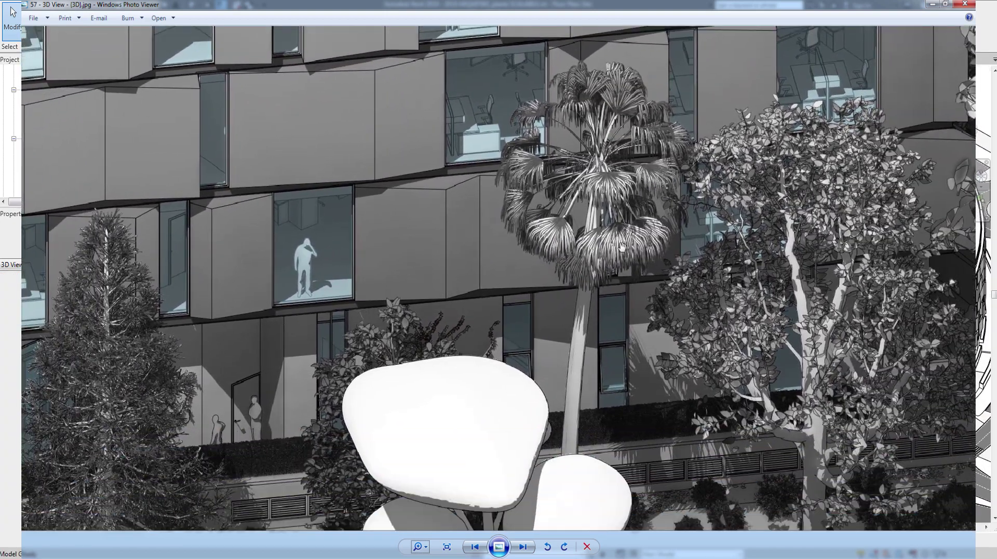
left_click_drag(675, 364, 415, 160)
left_click_drag(427, 260, 381, 142)
left_click_drag(488, 348, 489, 228)
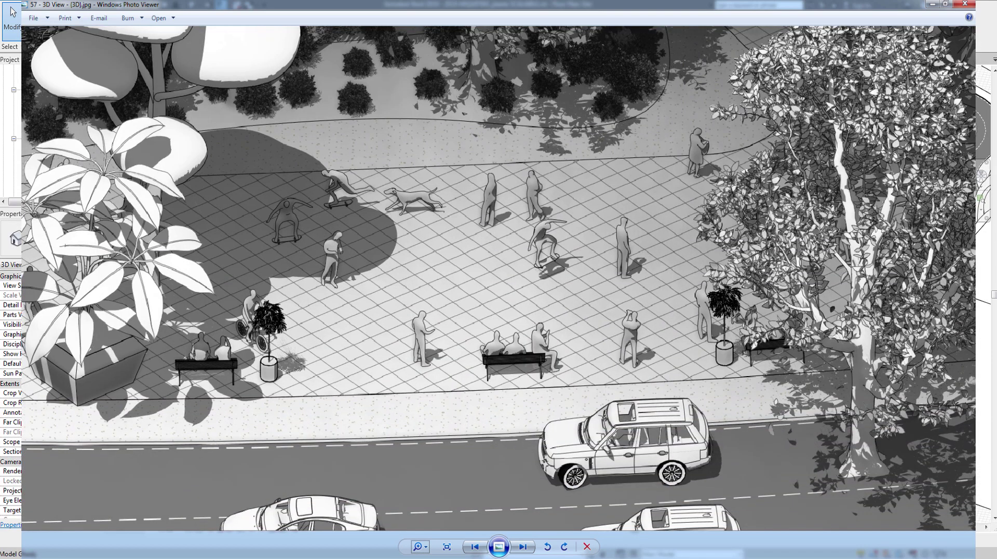
left_click(23, 527)
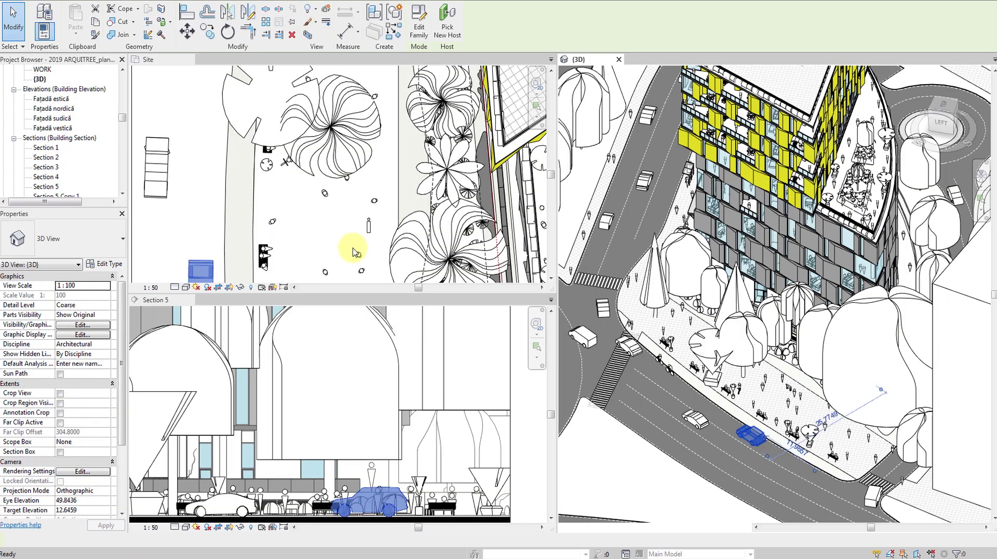
Give the Range Rover a 22° wheel rotation and check its turned front wheels close up
middle_click_drag(341, 240, 400, 135)
left_click(392, 493)
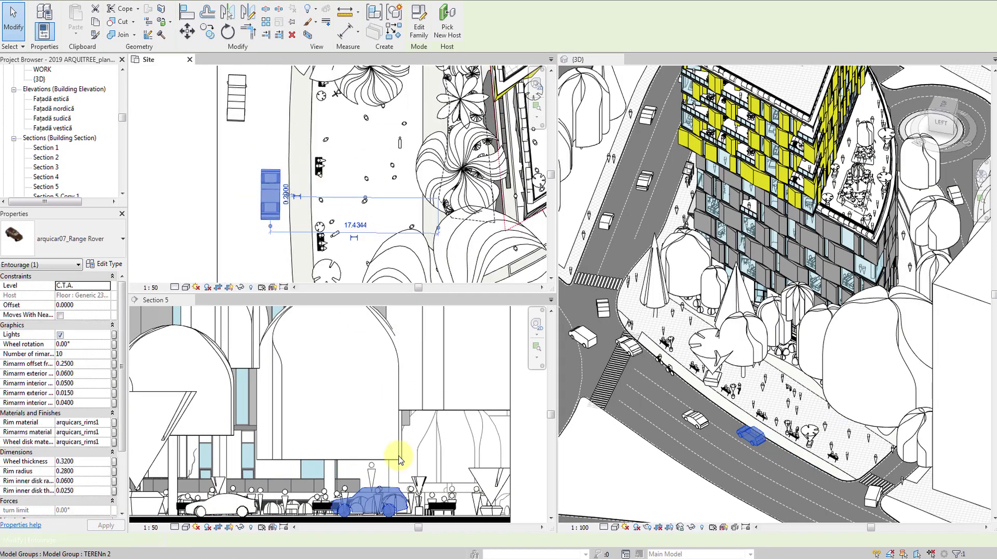
scroll(761, 459, "up", 3)
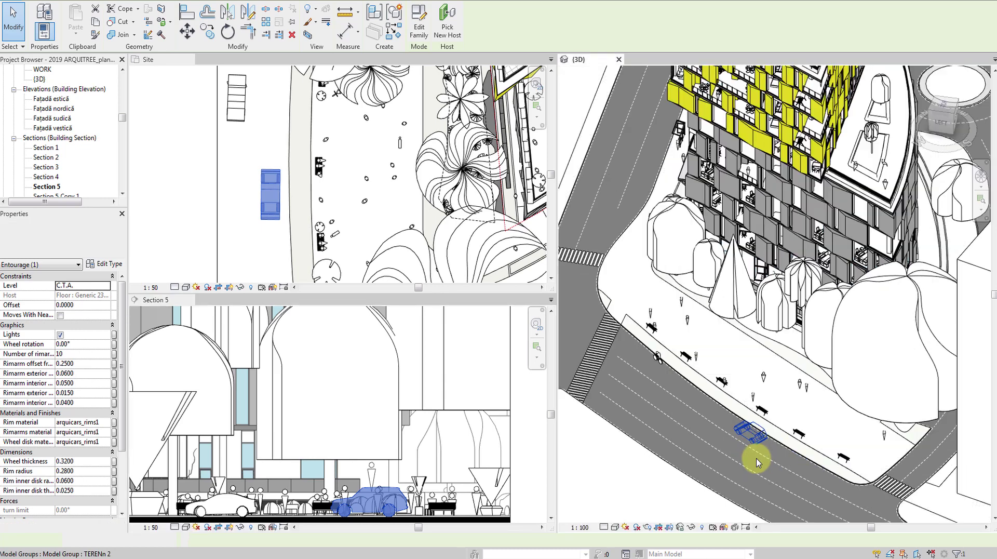
scroll(753, 446, "up", 3)
scroll(727, 426, "up", 2)
scroll(709, 412, "up", 3)
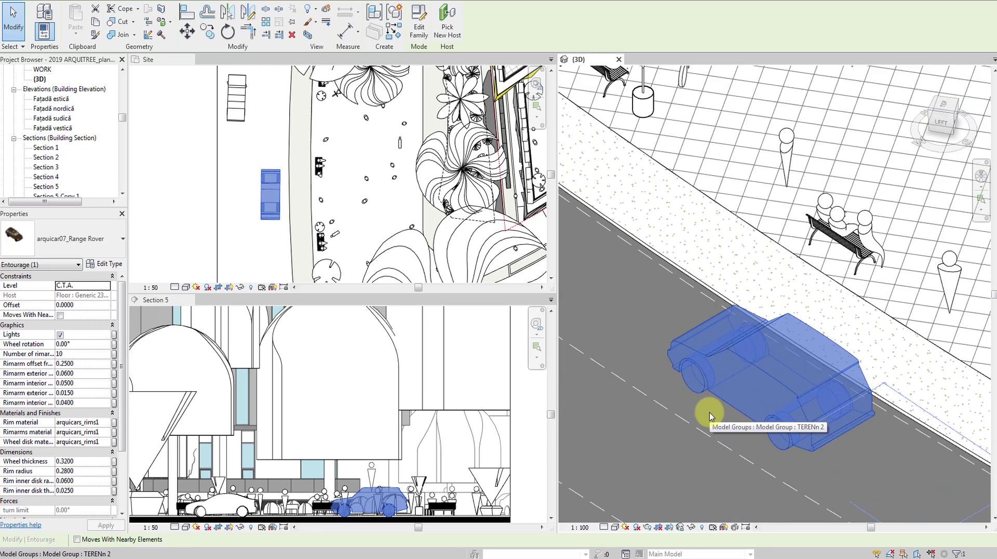
scroll(714, 409, "down", 2)
mouse_move(714, 410)
middle_mouse_down()
mouse_move(727, 424)
mouse_move(739, 412)
middle_mouse_up()
scroll(739, 412, "up", 2)
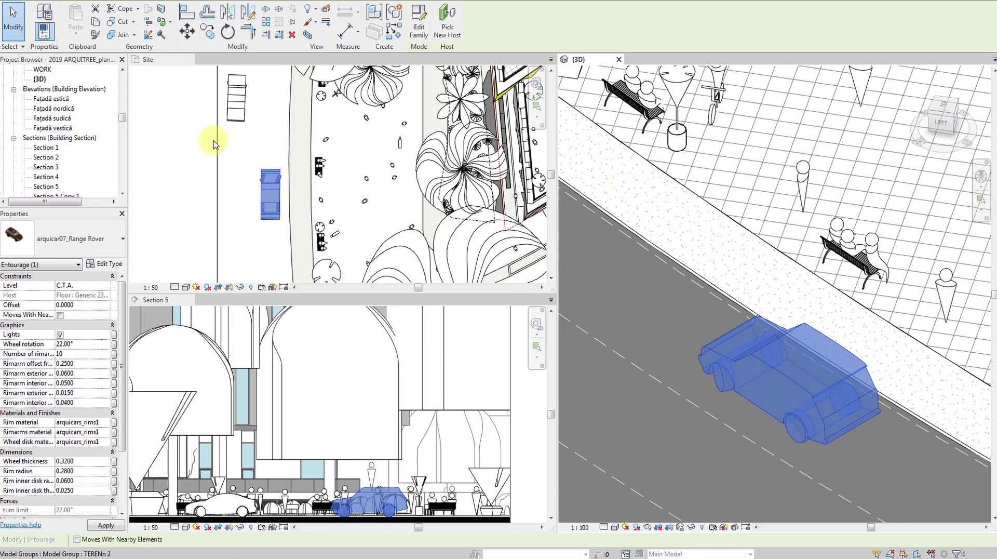
left_click(266, 178)
scroll(266, 179, "up", 3)
left_click(307, 175)
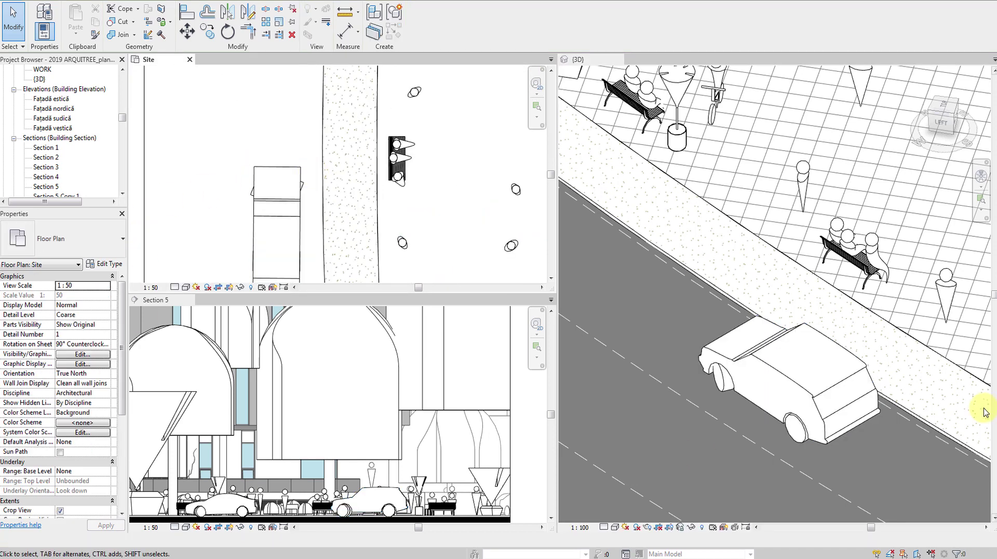
Preview the 3D view at Fine detail and set the Range Rover's wheel rotation to -22°
left_click(862, 477)
left_click(604, 527)
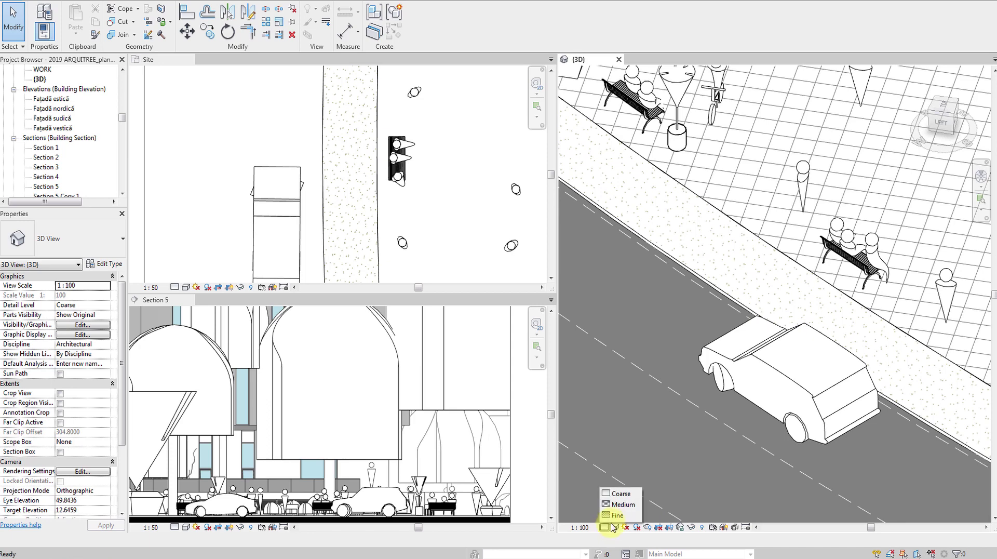
left_click(616, 515)
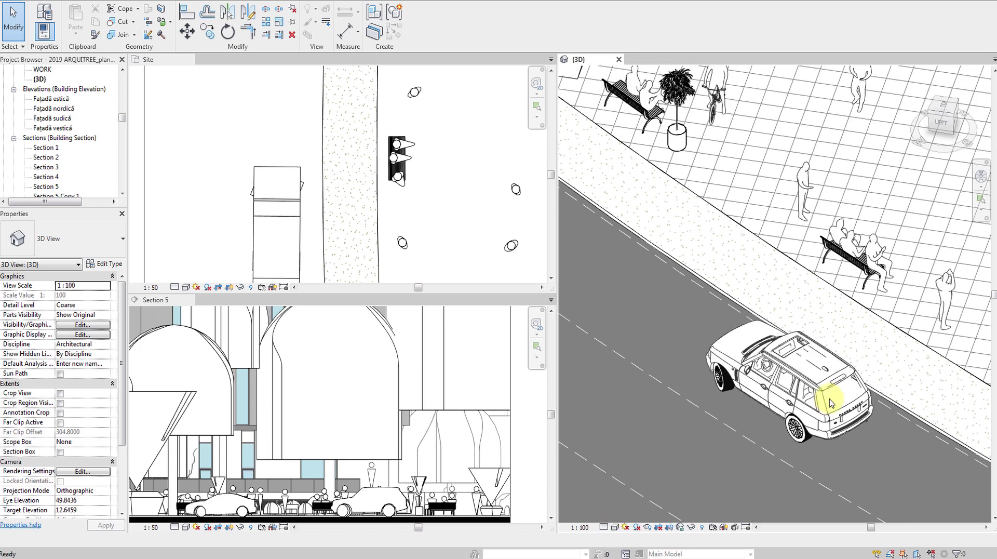
left_click(788, 390)
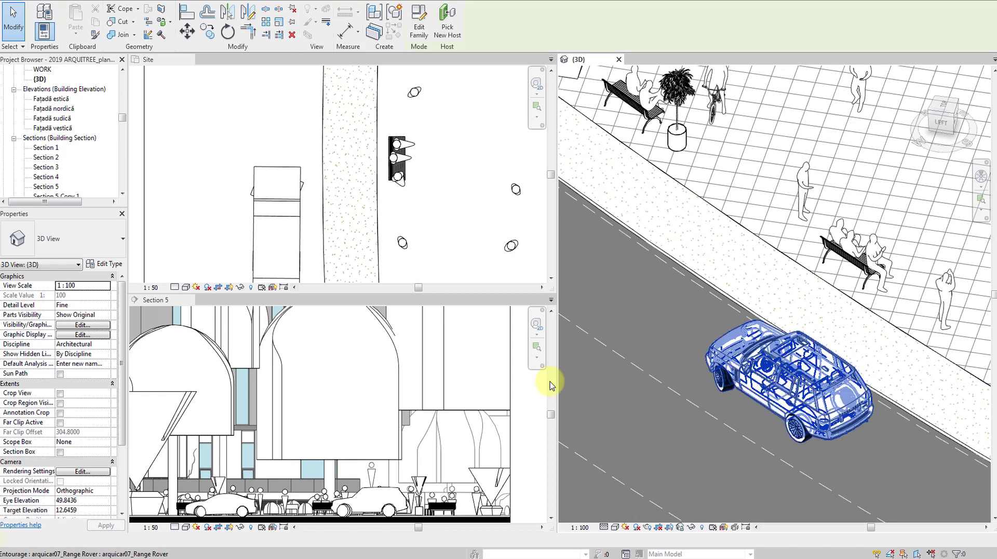
left_click(86, 345)
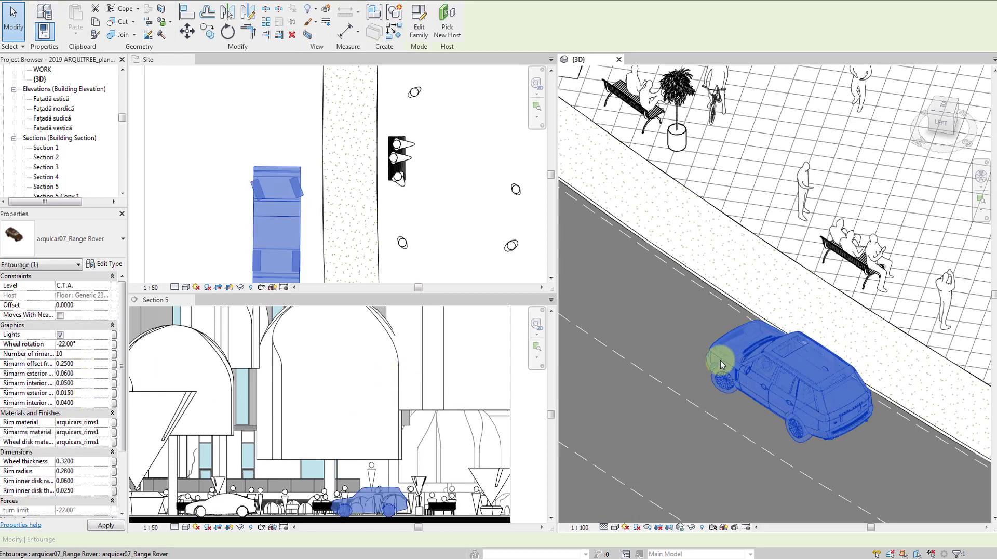
key("Escape")
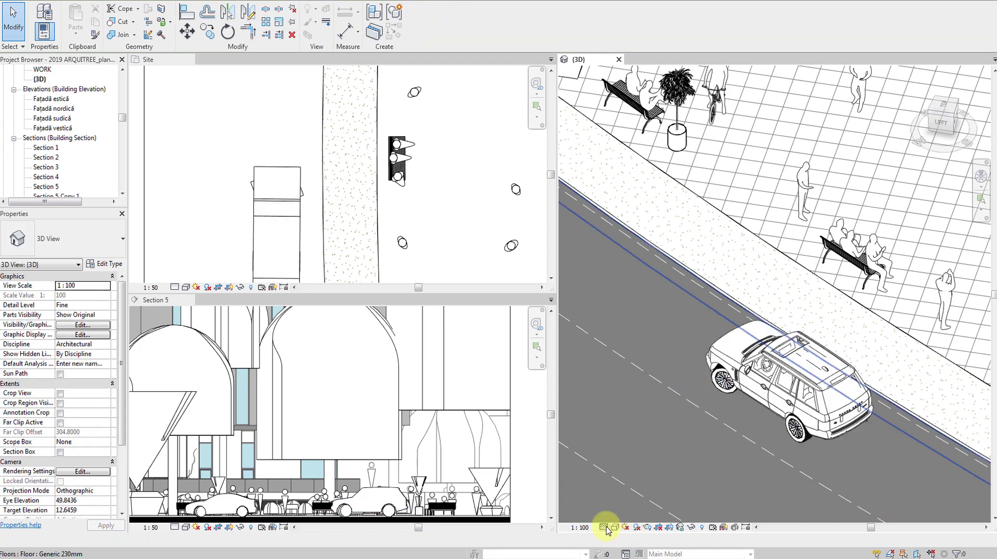
Return the 3D view to Coarse detail
left_click(603, 527)
left_click(615, 492)
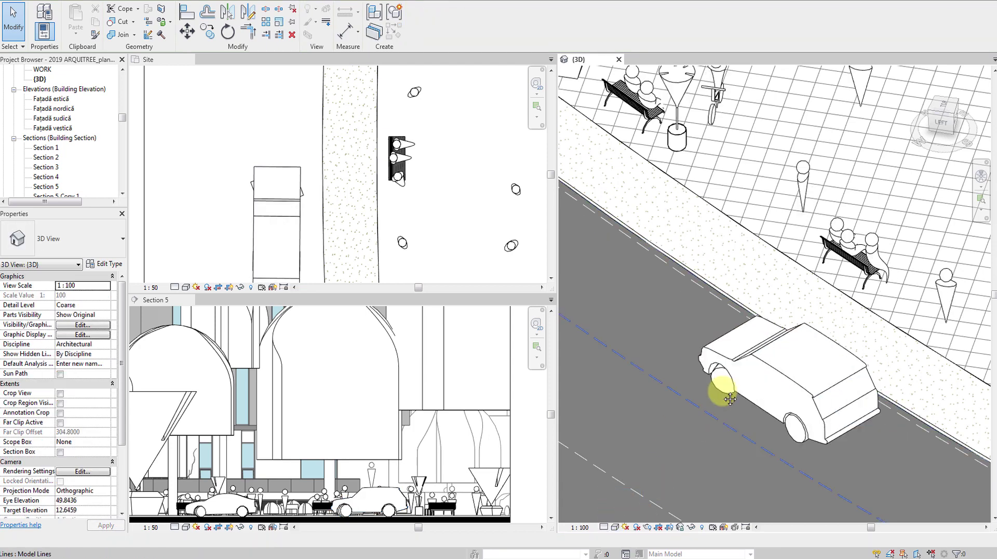
scroll(734, 431, "down", 3)
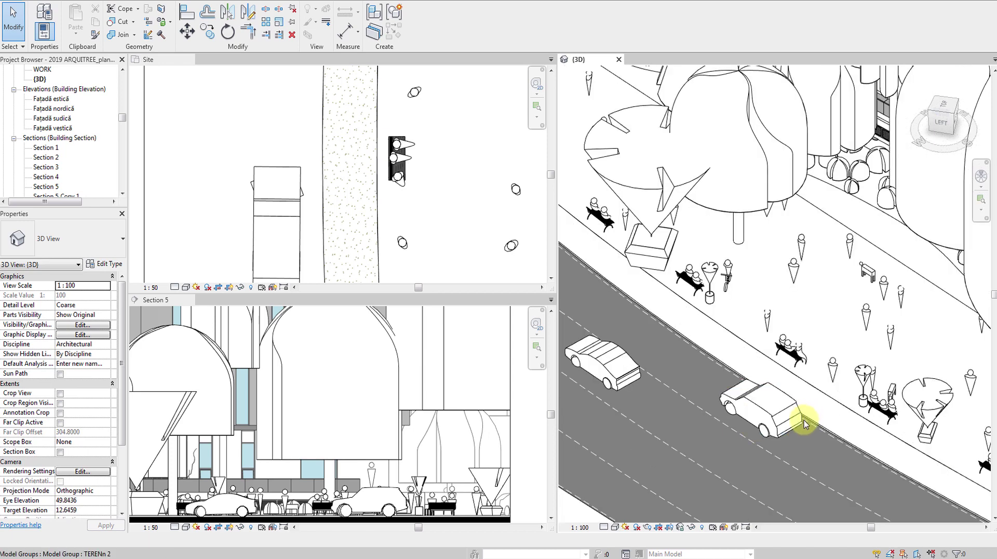
Slide the Range Rover further down-left along the road
left_click(803, 423)
scroll(802, 428, "up", 2)
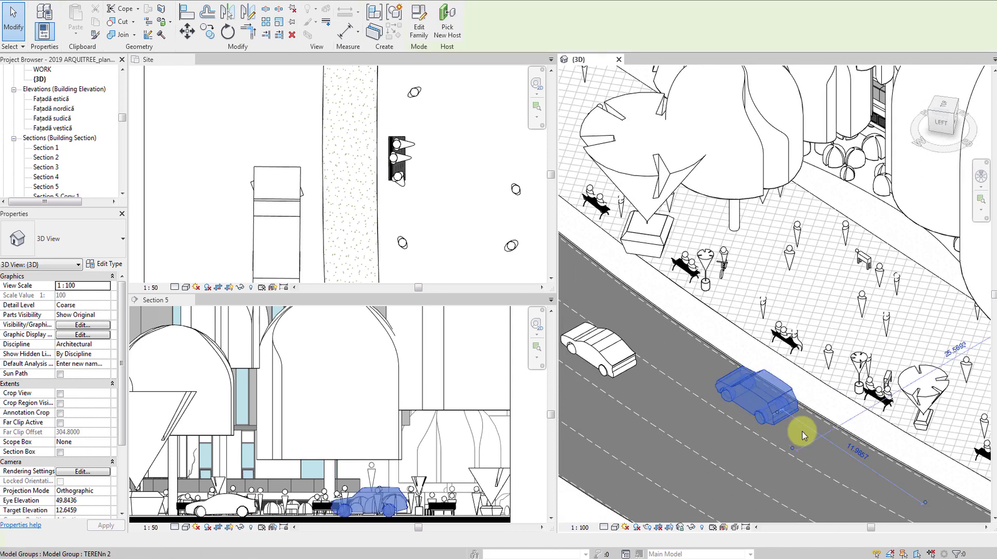
middle_click_drag(802, 435, 828, 367)
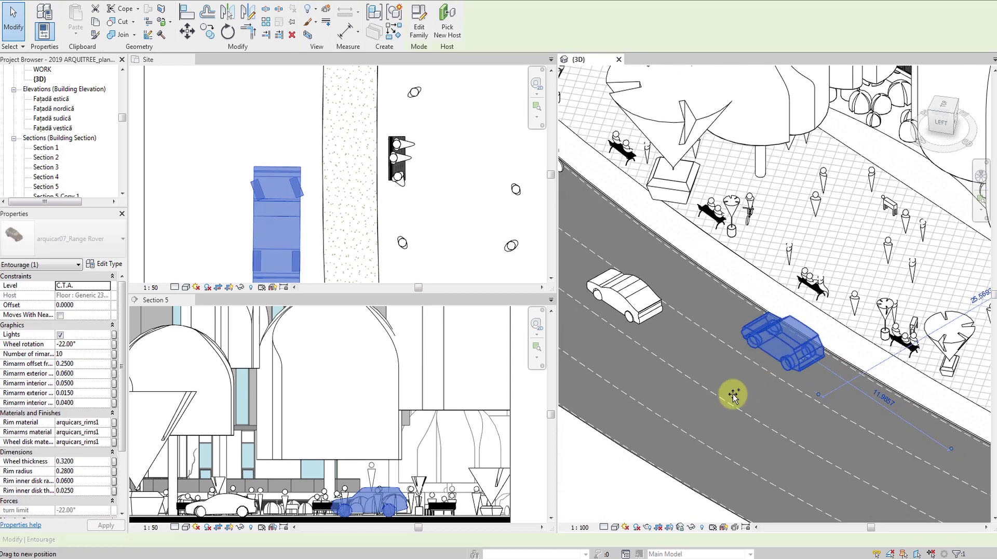
left_click_drag(733, 396, 722, 393)
scroll(756, 389, "down", 1)
scroll(763, 393, "down", 1)
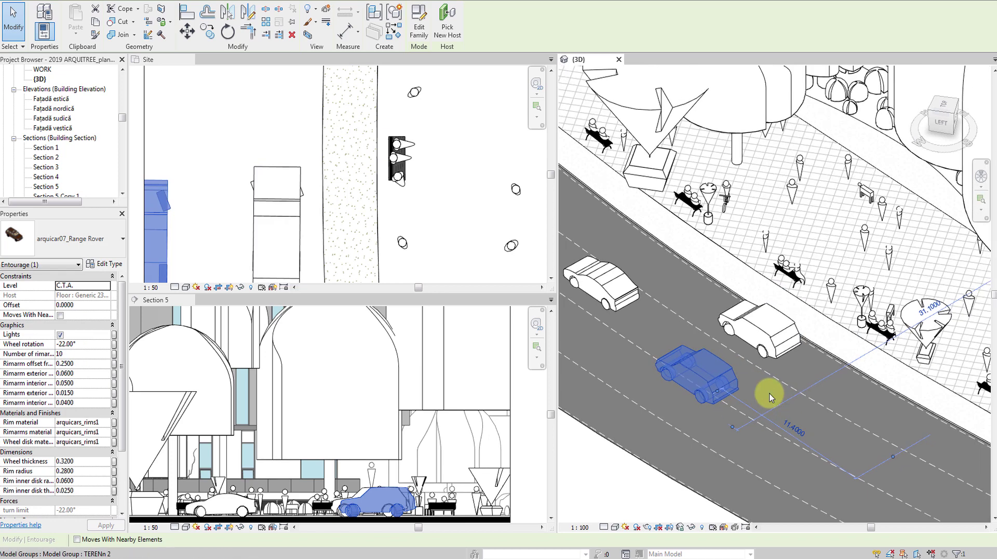
scroll(768, 396, "down", 1)
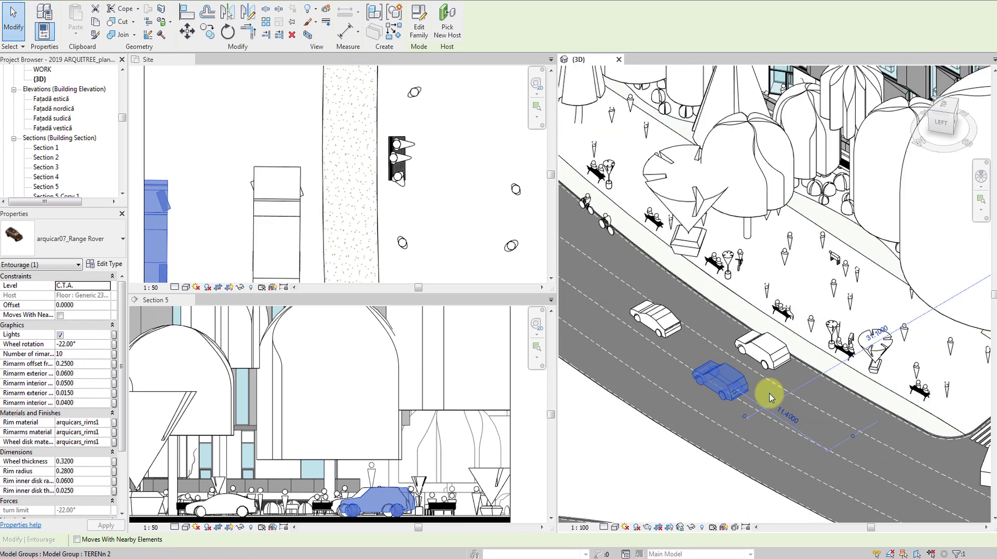
Place a copy of the arquitree22 broadleaf tree on the road lanes
left_click(865, 223)
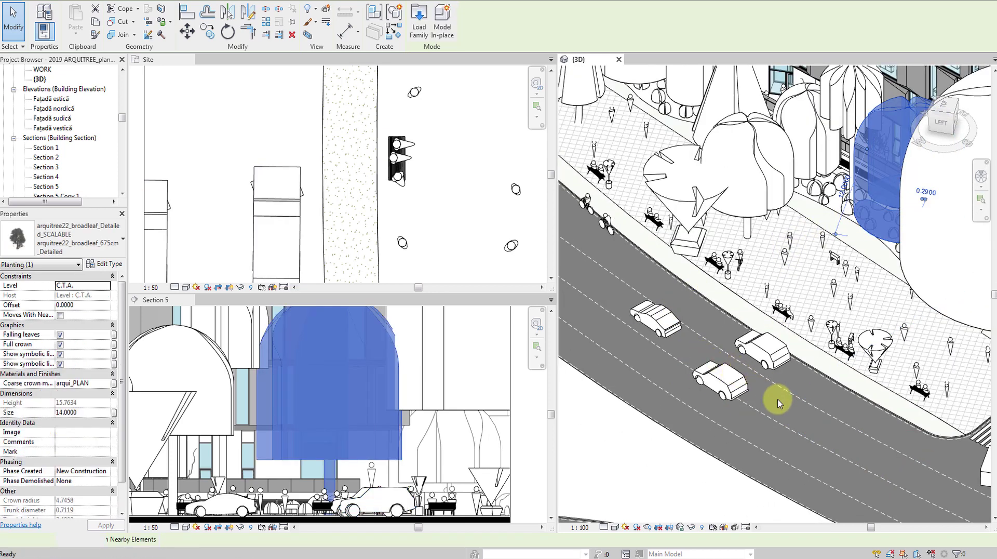
left_click_drag(772, 414, 718, 365)
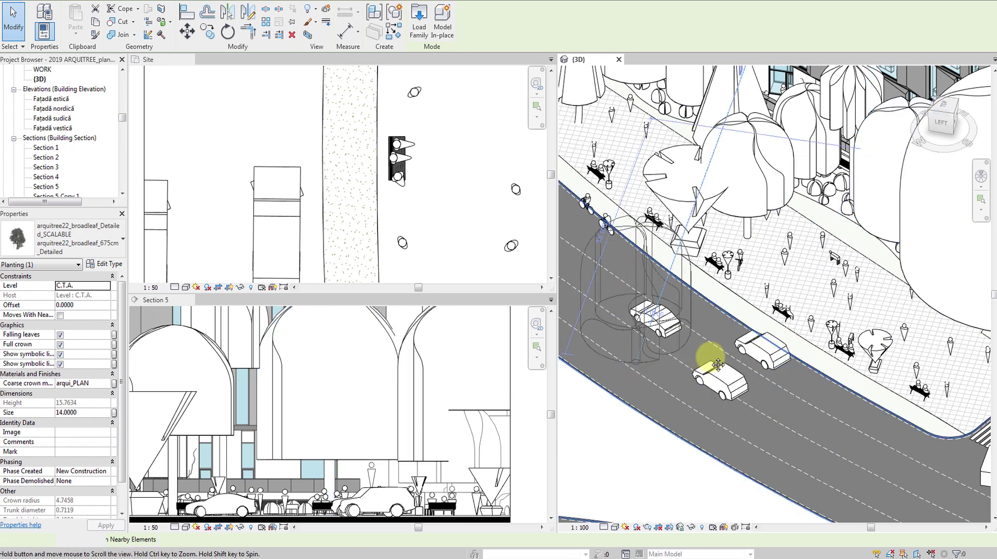
middle_click_drag(718, 364, 686, 334)
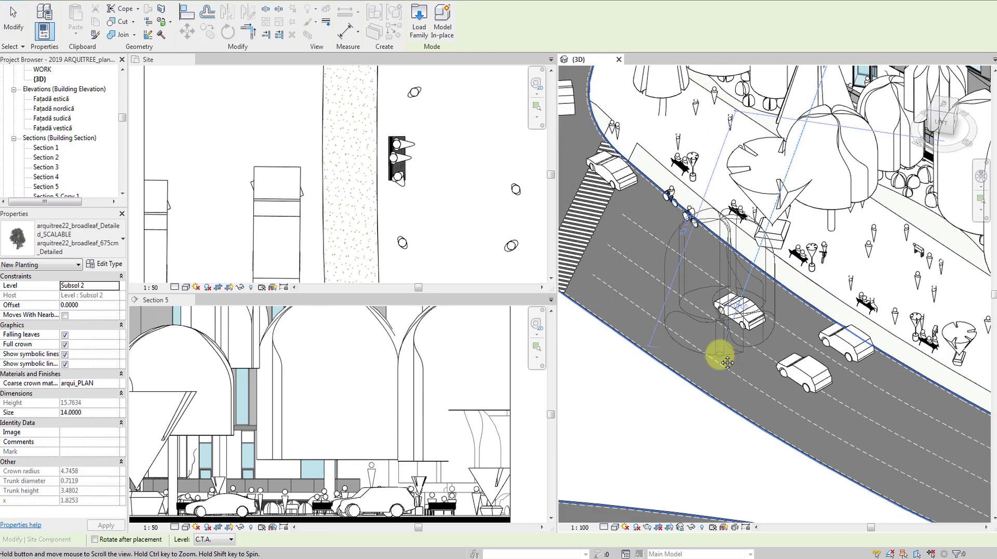
left_click(684, 333)
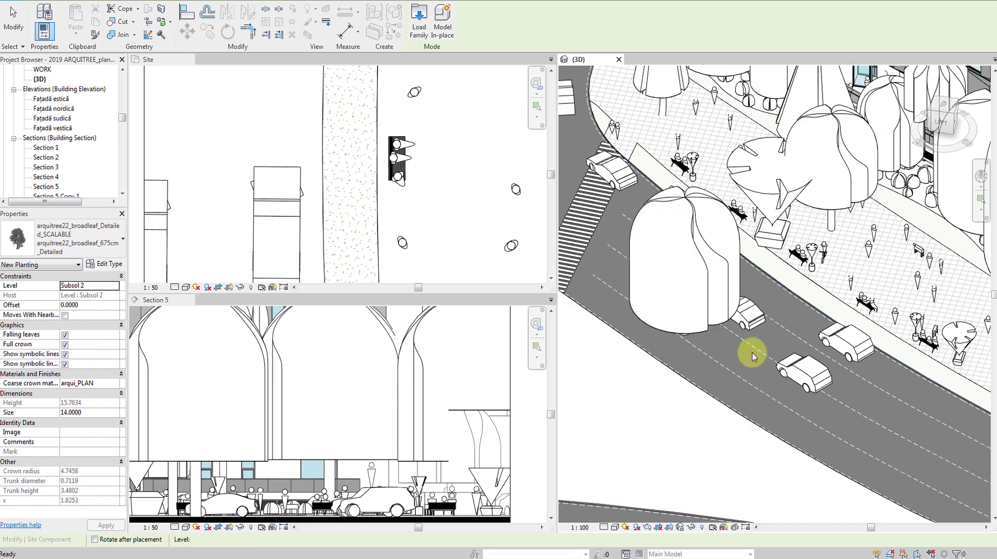
key("Escape")
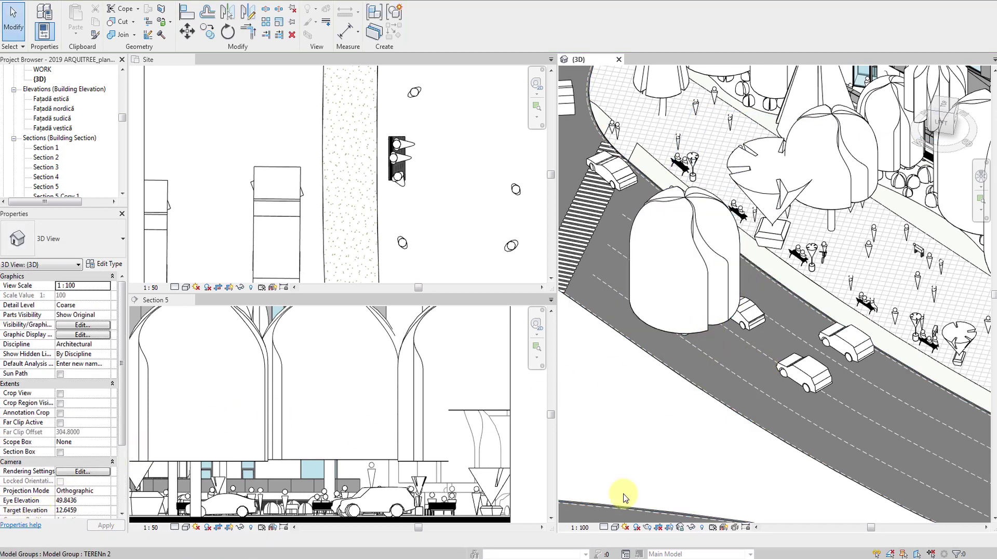
scroll(709, 355, "up", 2)
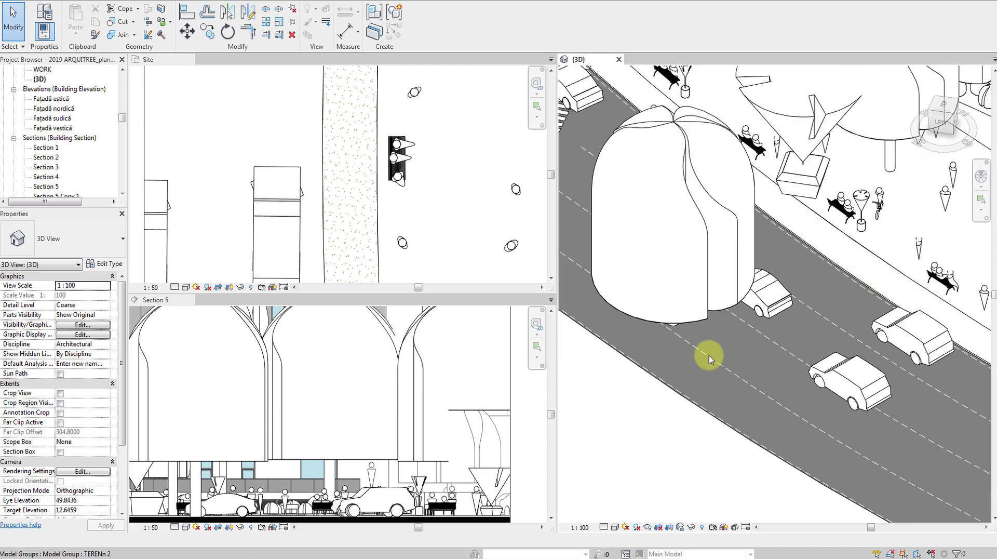
scroll(709, 355, "up", 2)
Show the 3D view at Fine detail
left_click(613, 527)
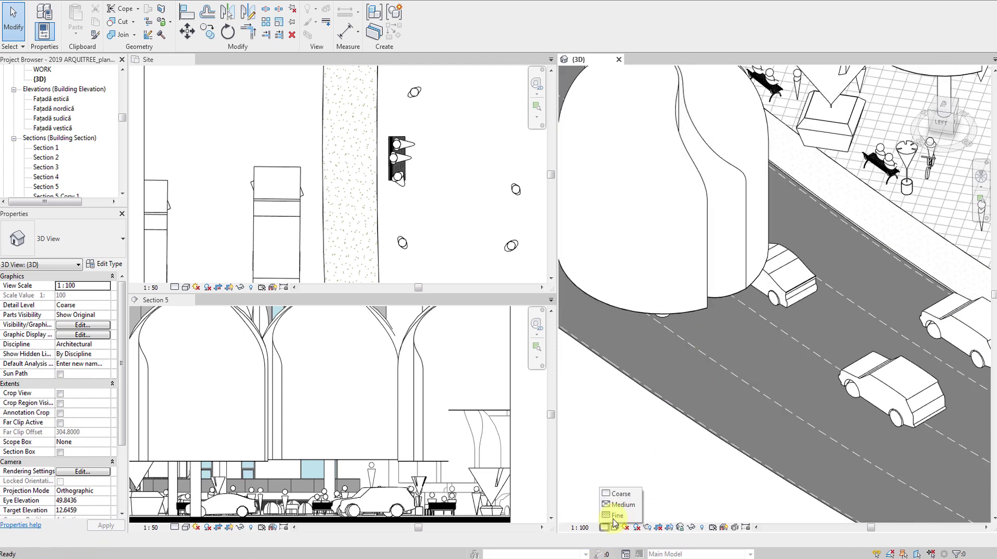
left_click(614, 527)
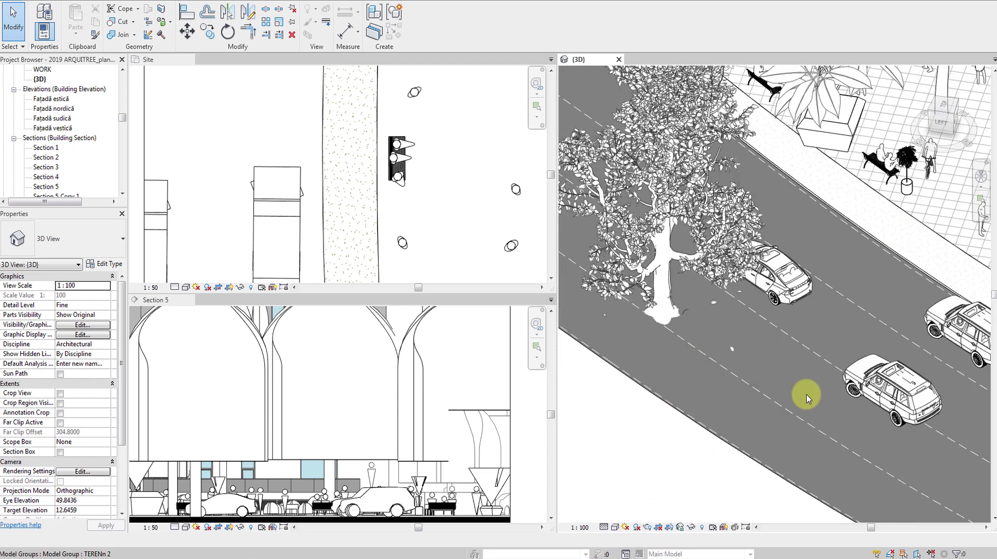
scroll(805, 397, "down", 1)
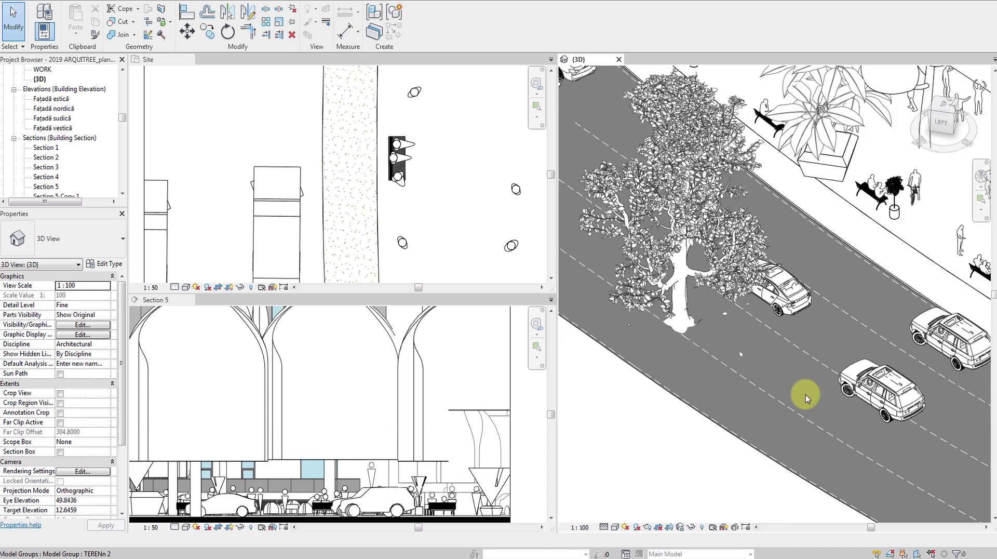
scroll(800, 394, "down", 1)
Move the second broadleaf tree in the site plan down to the sidewalk edge beside the road
left_click(361, 206)
scroll(362, 205, "down", 1)
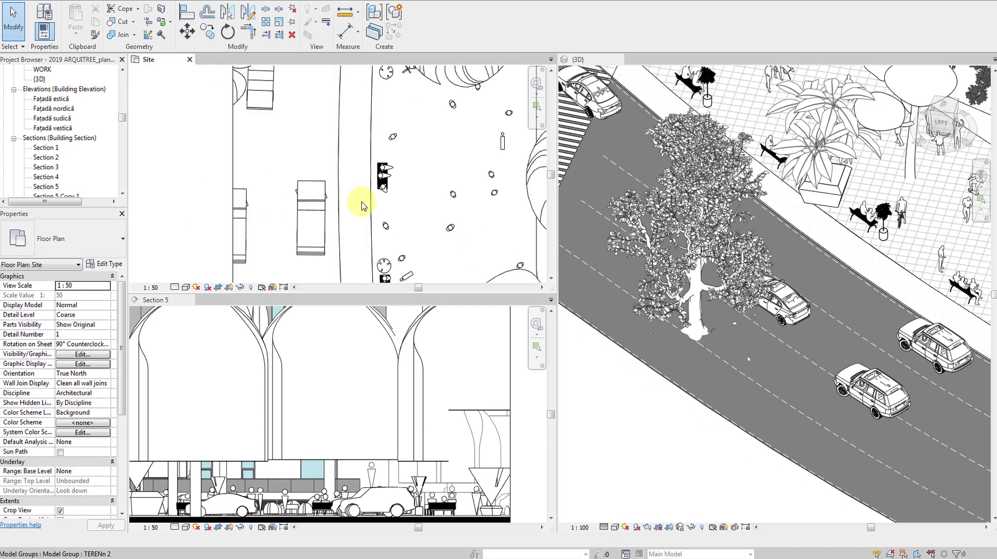
scroll(362, 205, "down", 1)
scroll(362, 205, "down", 1)
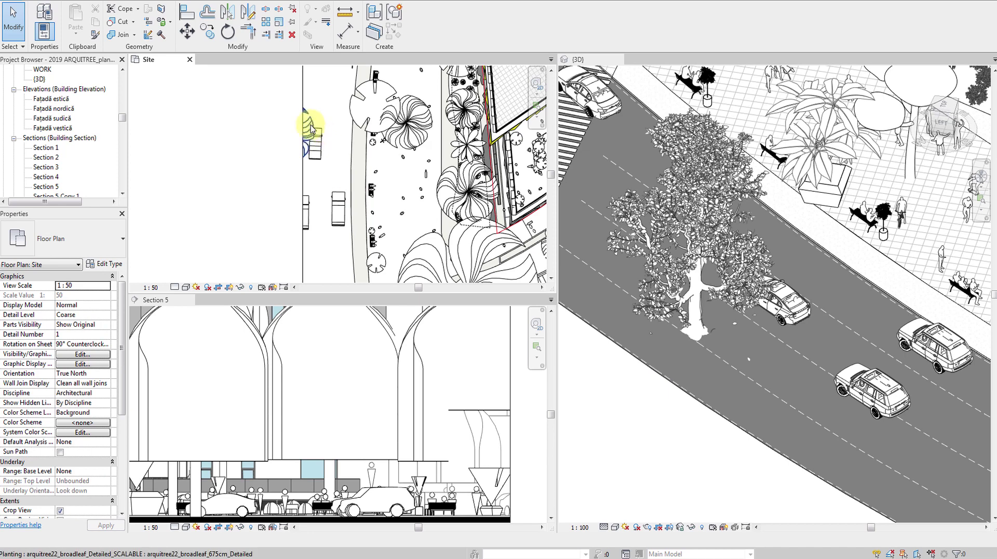
left_click(332, 131)
left_click_drag(368, 213, 364, 249)
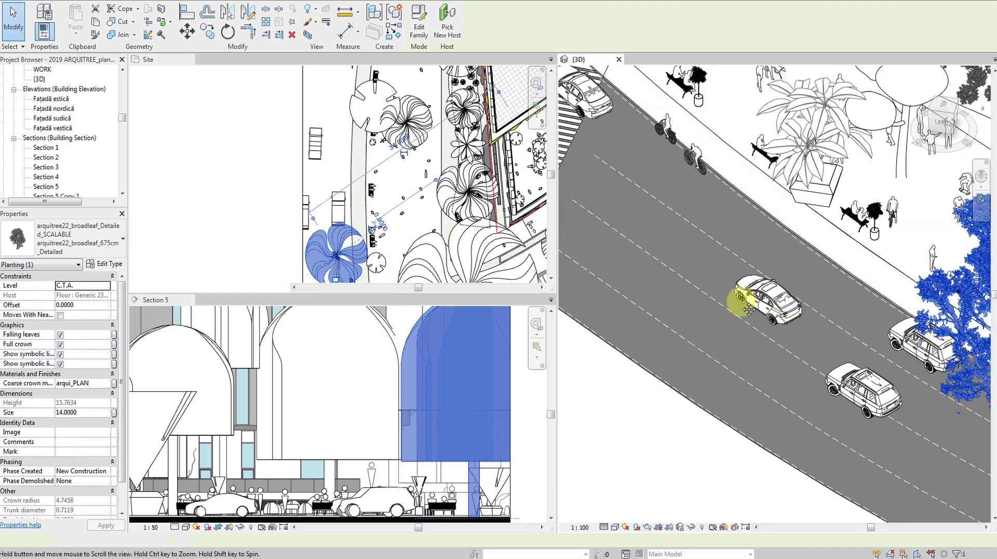
middle_click_drag(741, 296, 775, 289, "shift")
Uncheck both Show symbolic lines options on the street tree and apply the change
key("Escape")
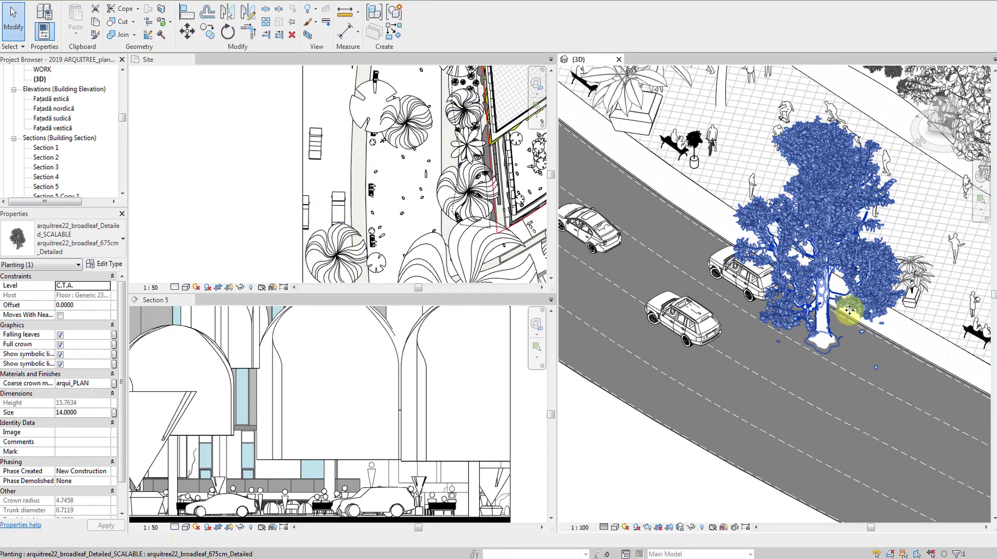
middle_click(440, 209)
mouse_move(440, 209)
middle_mouse_down()
mouse_move(356, 200)
mouse_move(345, 211)
middle_mouse_up()
left_click(346, 226)
scroll(345, 226, "up", 1)
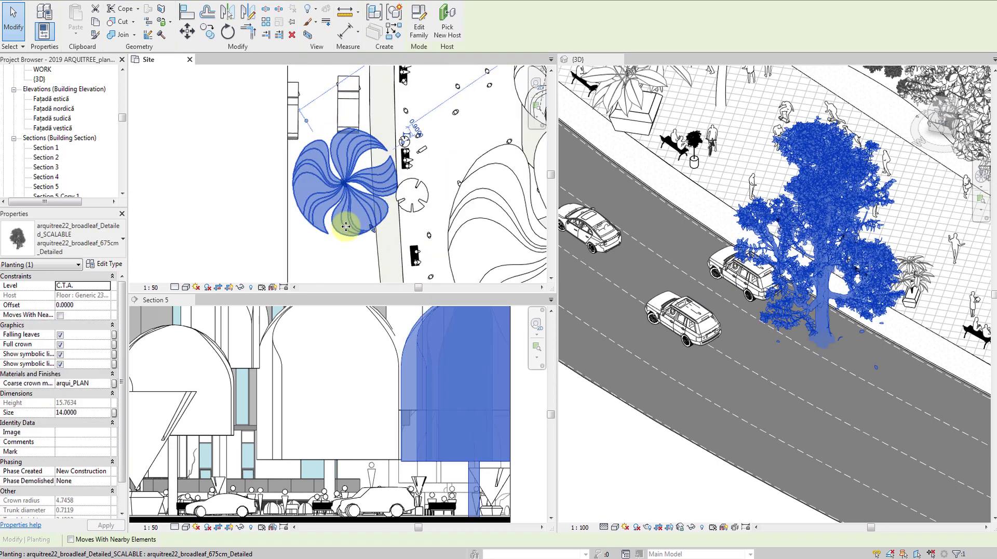
scroll(344, 224, "up", 1)
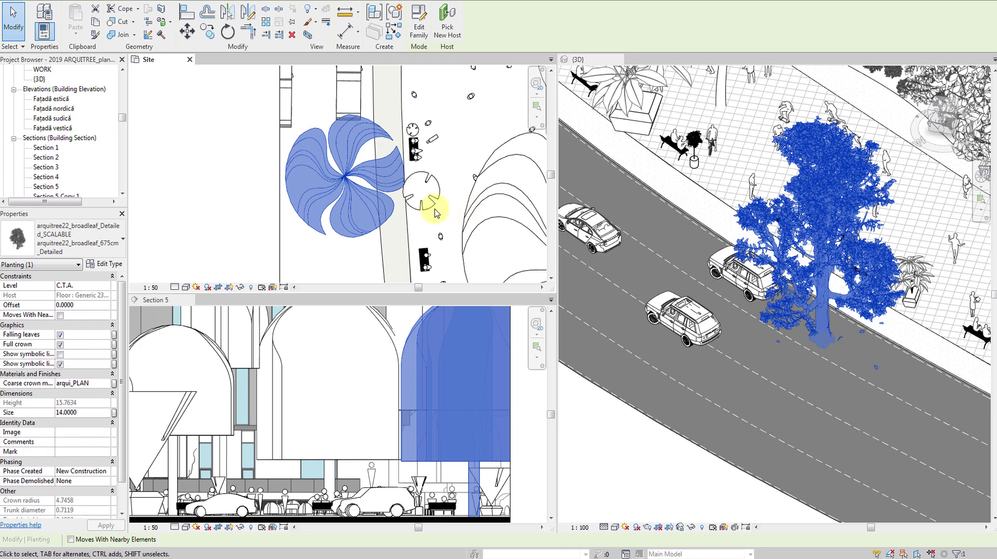
scroll(350, 195, "up", 2)
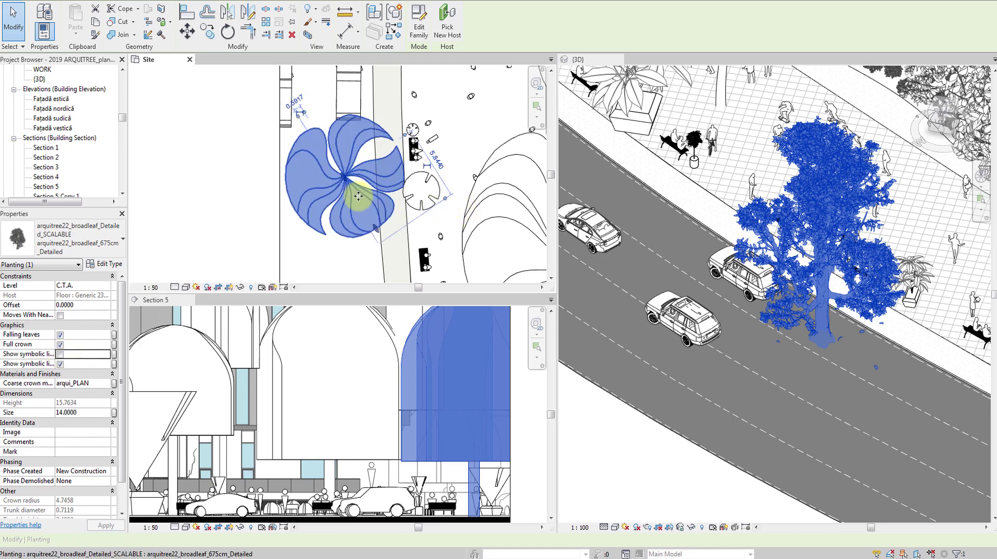
left_click(61, 363)
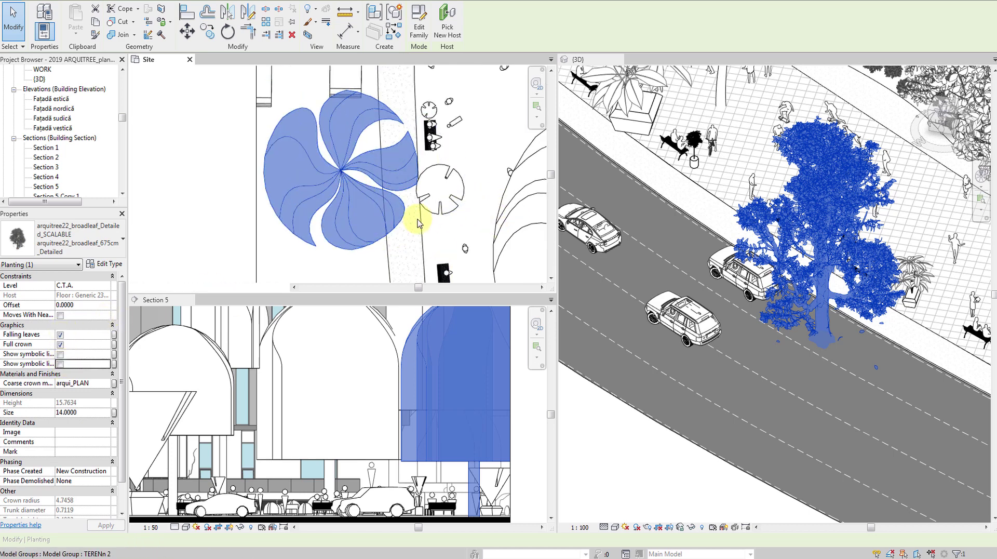
left_click(508, 406)
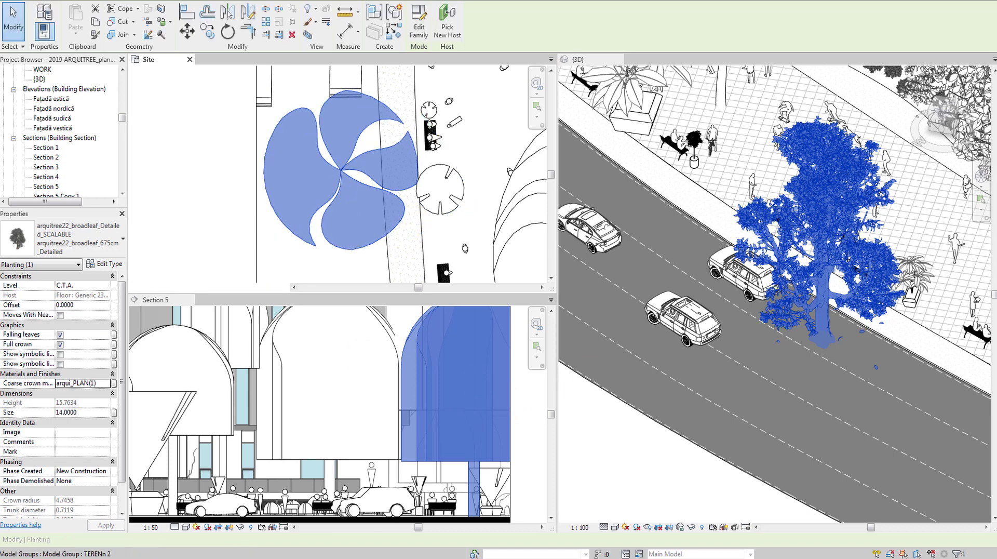
key("ctrl+Tab")
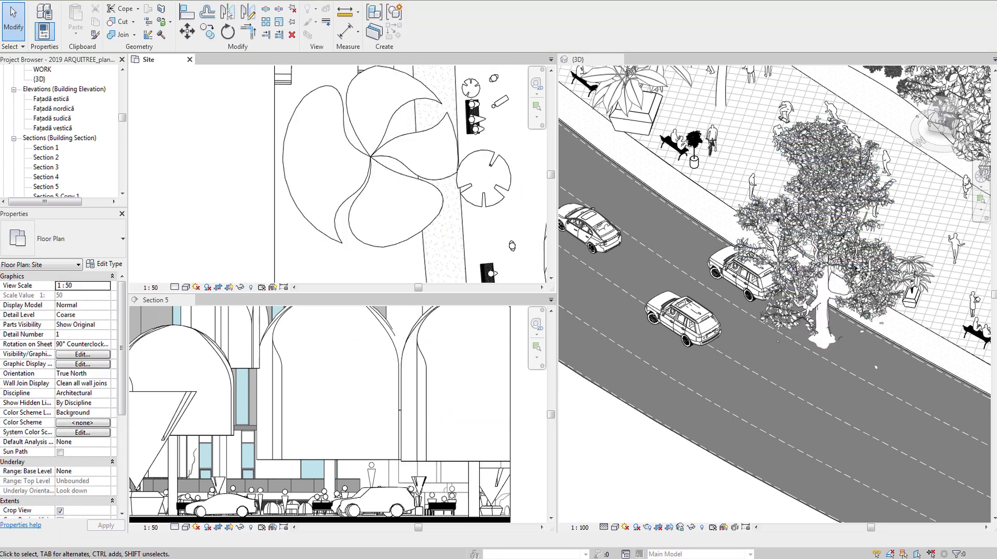
Switch the 3D view to Coarse detail and cancel the Project Not Saved Recently reminder
scroll(397, 216, "down", 3)
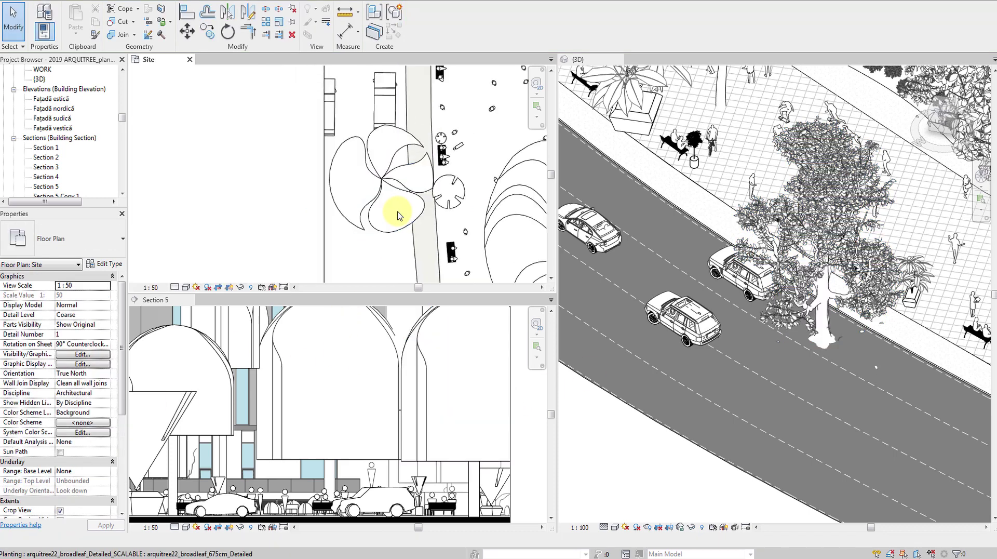
left_click(828, 355)
scroll(829, 355, "down", 2)
scroll(828, 355, "down", 2)
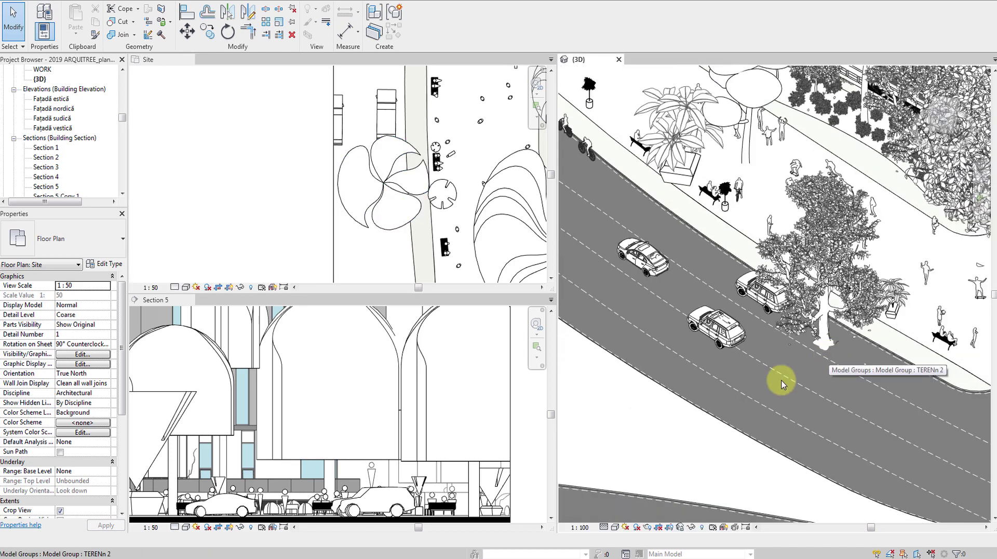
left_click(603, 527)
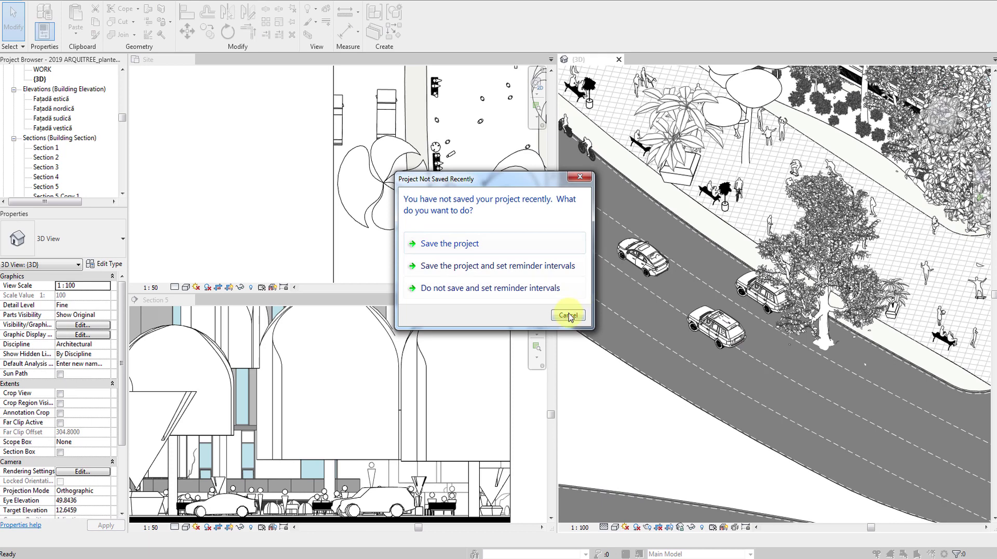
left_click(568, 316)
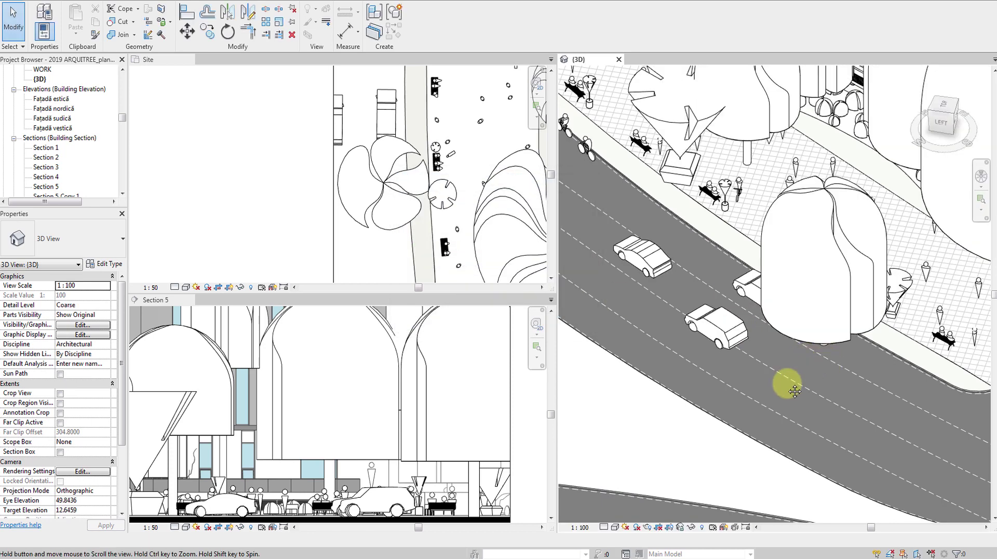
scroll(753, 389, "down", 2)
scroll(720, 405, "down", 2)
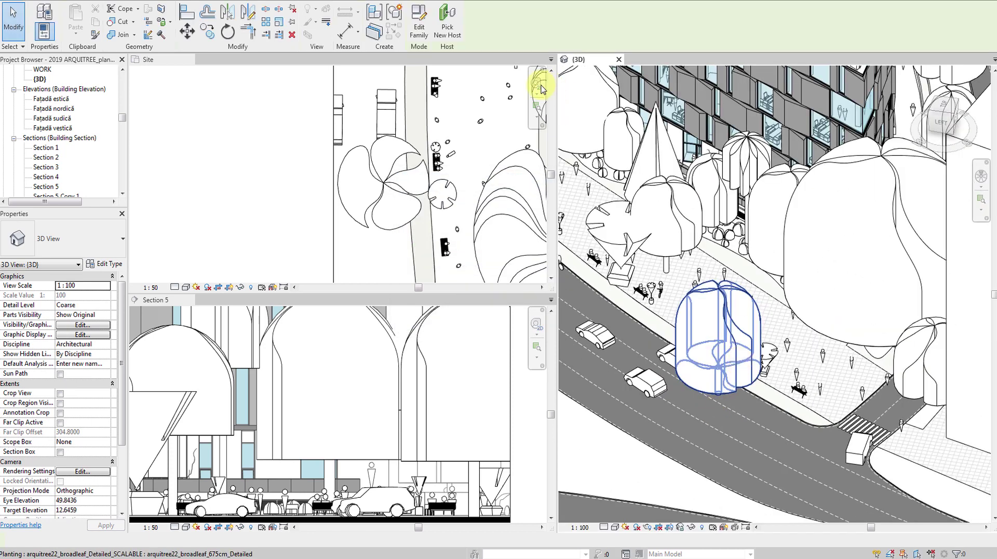
Place another broadleaf tree of the same type beside the road with Create Similar
left_click(718, 338)
left_click(393, 32)
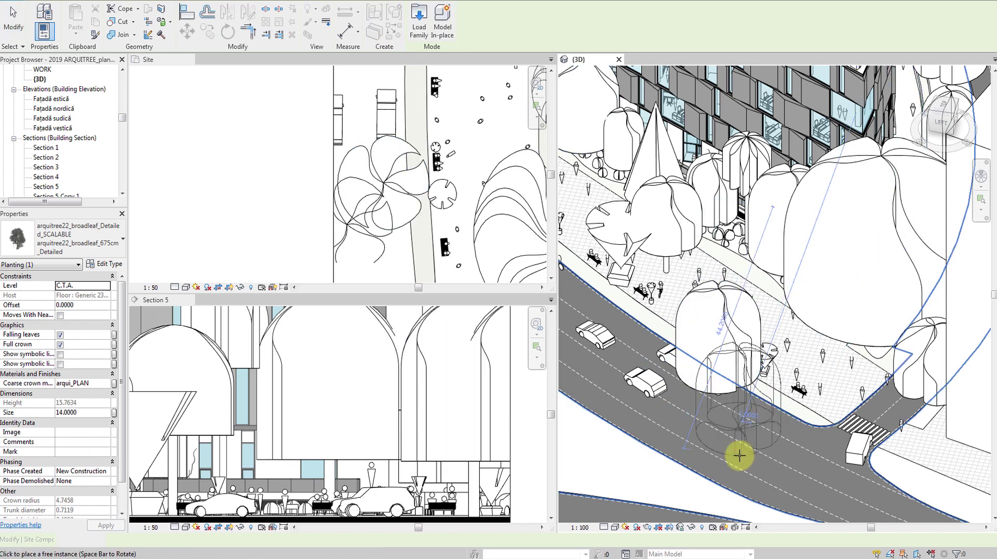
left_click(776, 422)
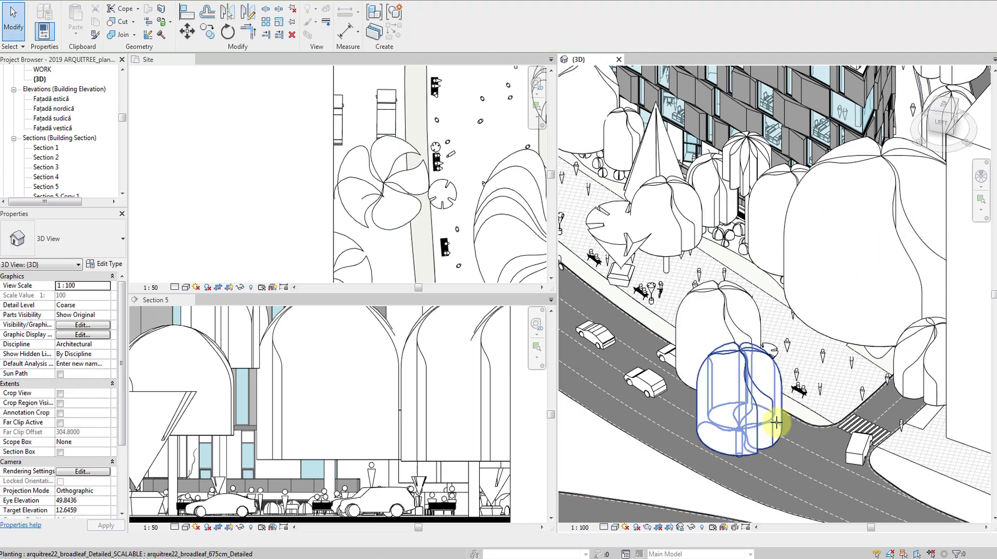
key("Escape")
Move the new tree to the road edge, enlarge its crown and rotate it half a turn
left_click(349, 238)
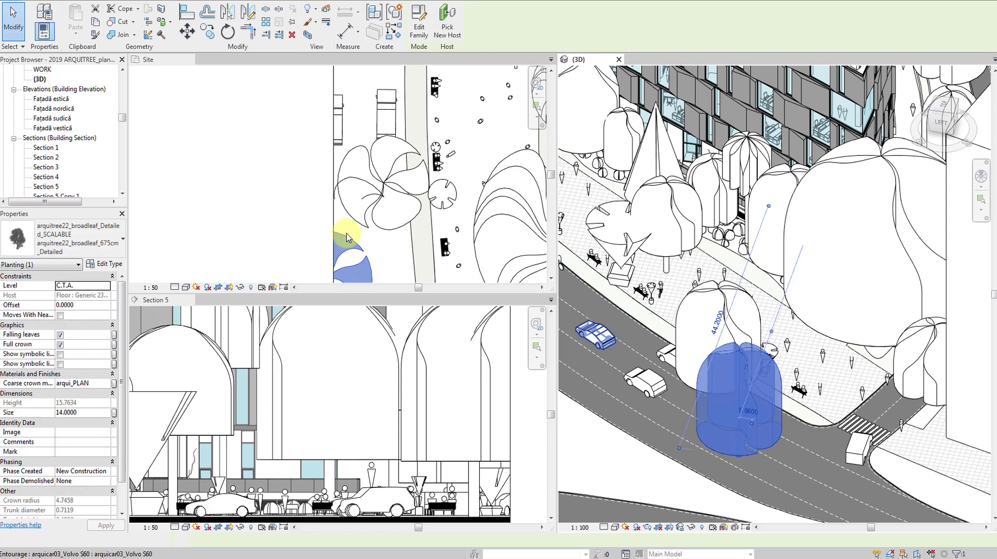
scroll(353, 231, "down", 2)
scroll(339, 208, "down", 2)
left_click(339, 209)
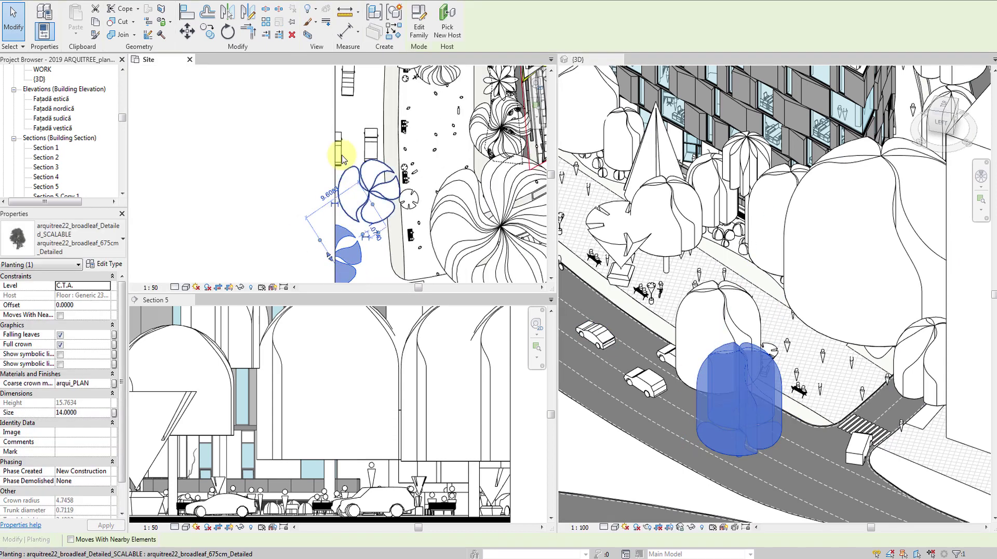
middle_click_drag(378, 196, 371, 118)
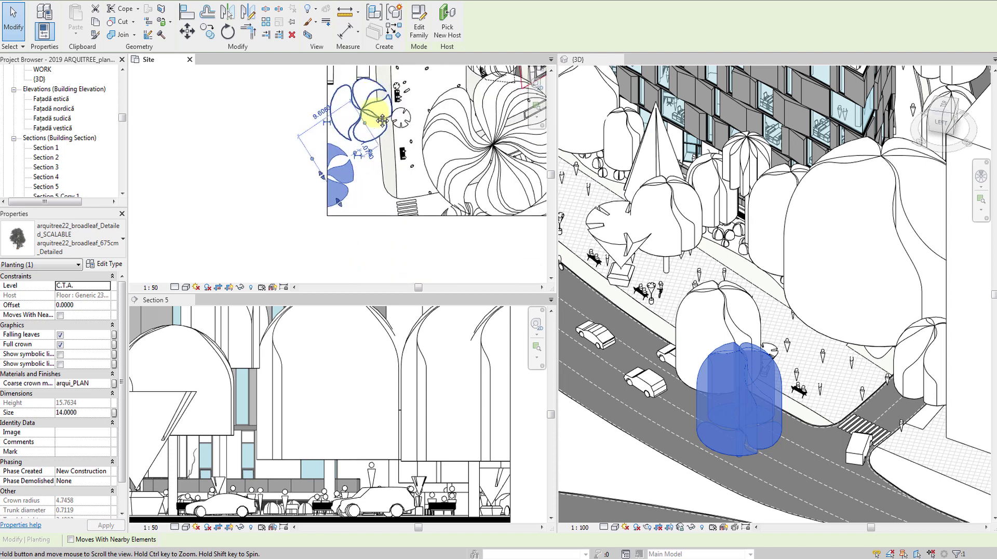
mouse_move(350, 178)
left_mouse_down()
mouse_move(386, 217)
mouse_move(377, 240)
left_mouse_up()
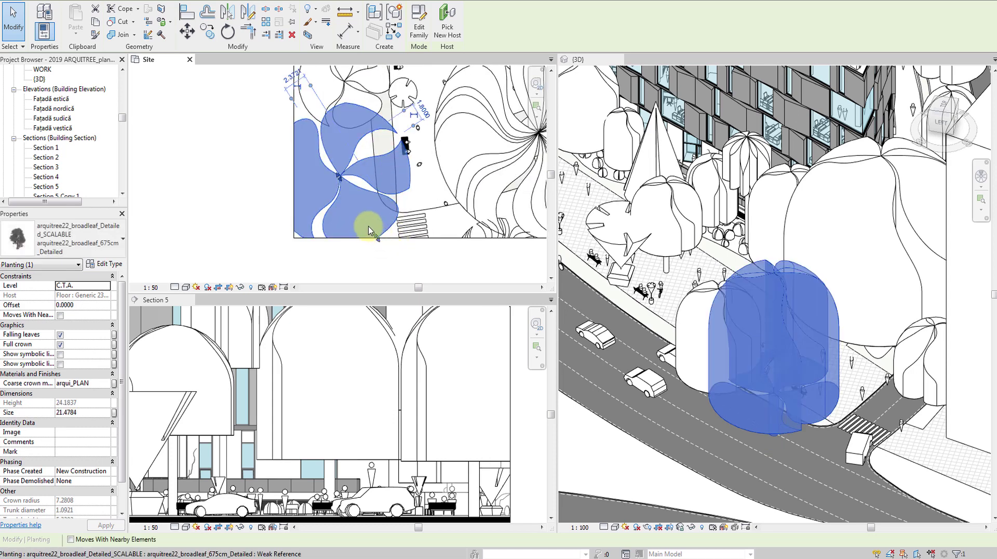
left_click_drag(368, 229, 369, 226)
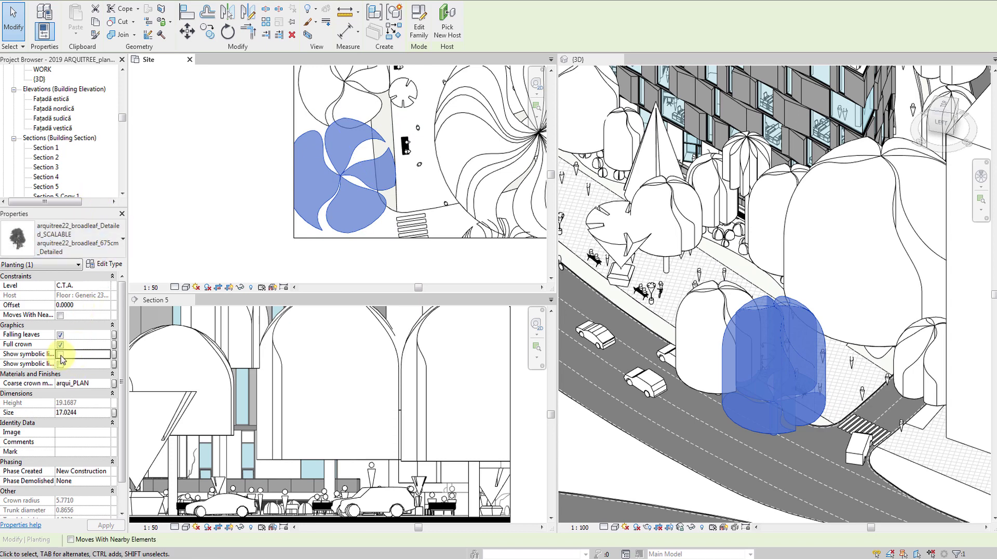
middle_click_drag(367, 165, 407, 193)
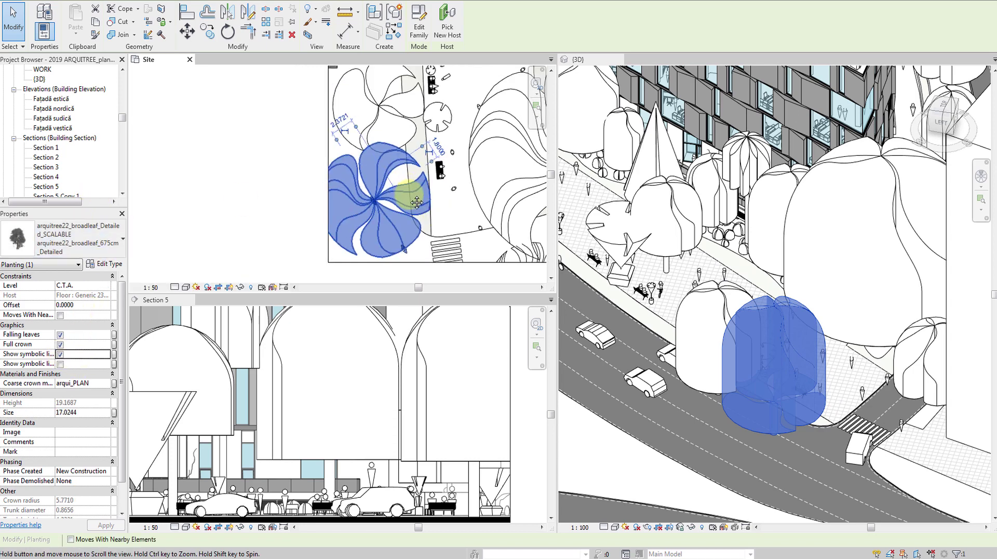
key("space")
key("space")
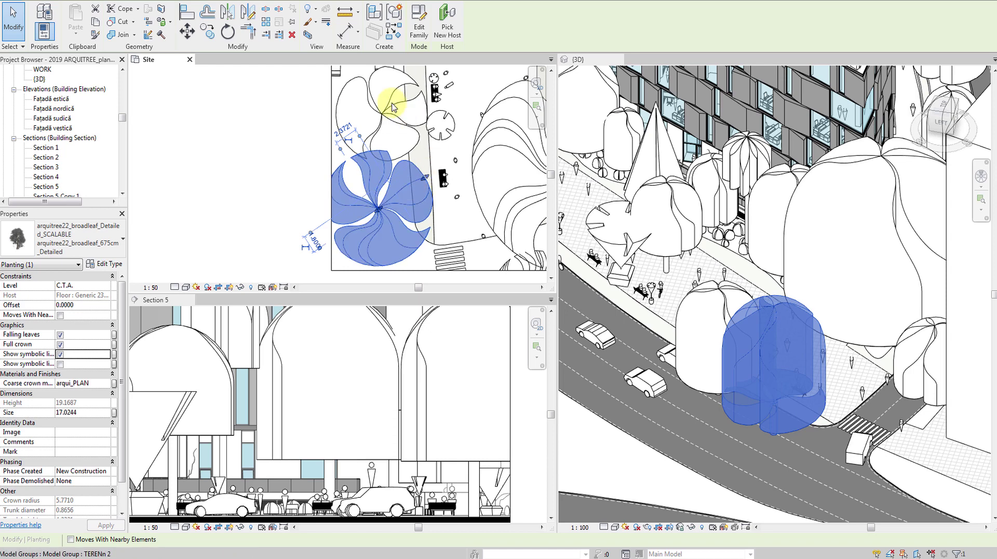
key("Escape")
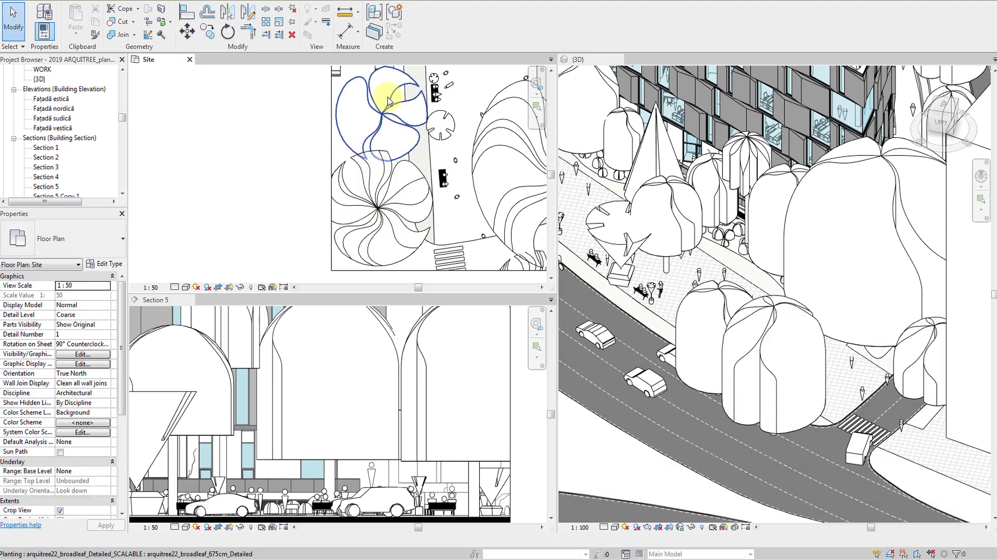
Review the original street tree above it, then deselect it
left_click(384, 96)
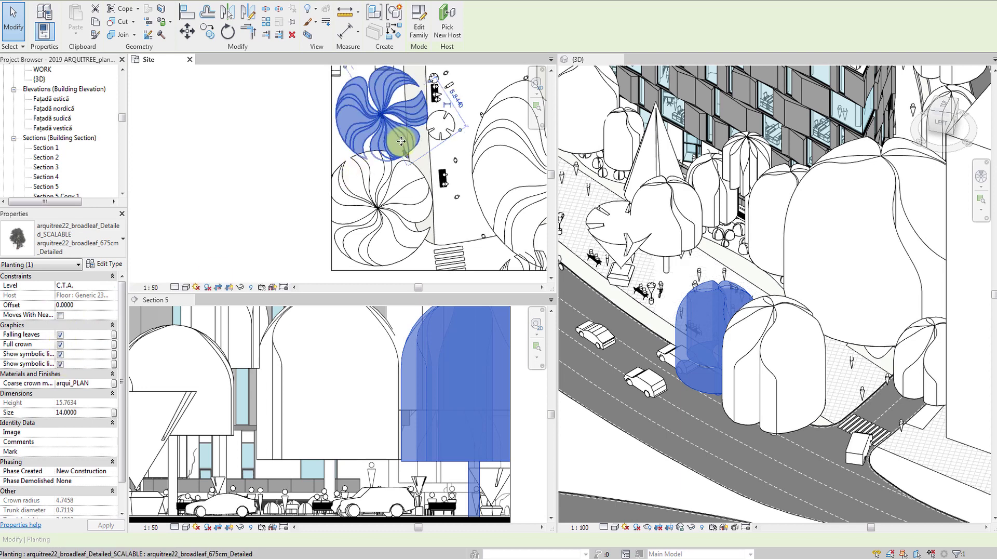
key("Escape")
left_click(701, 311)
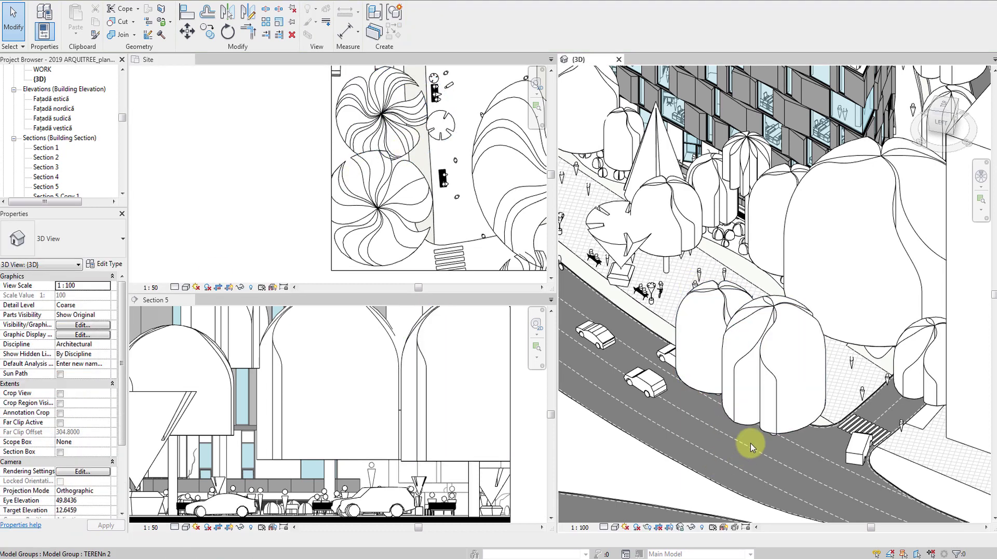
Show the 3D view at Fine detail
scroll(752, 444, "up", 2)
left_click(603, 526)
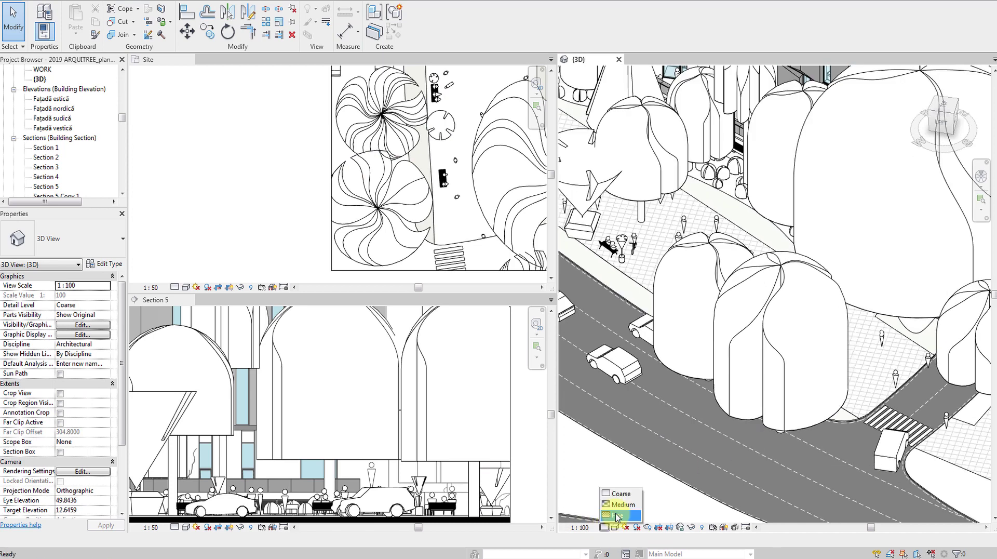
left_click(618, 514)
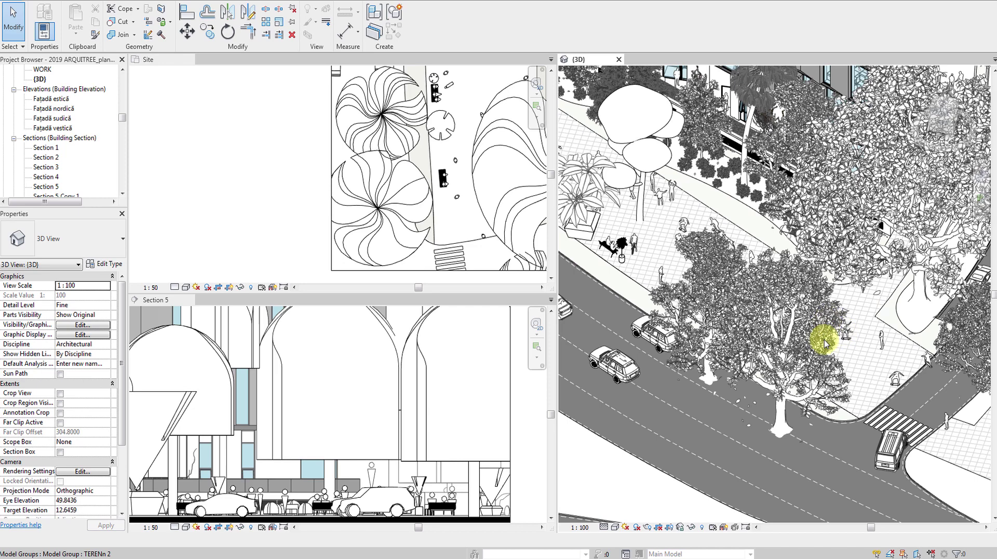
scroll(824, 343, "up", 2)
scroll(841, 312, "up", 1)
scroll(810, 311, "up", 1)
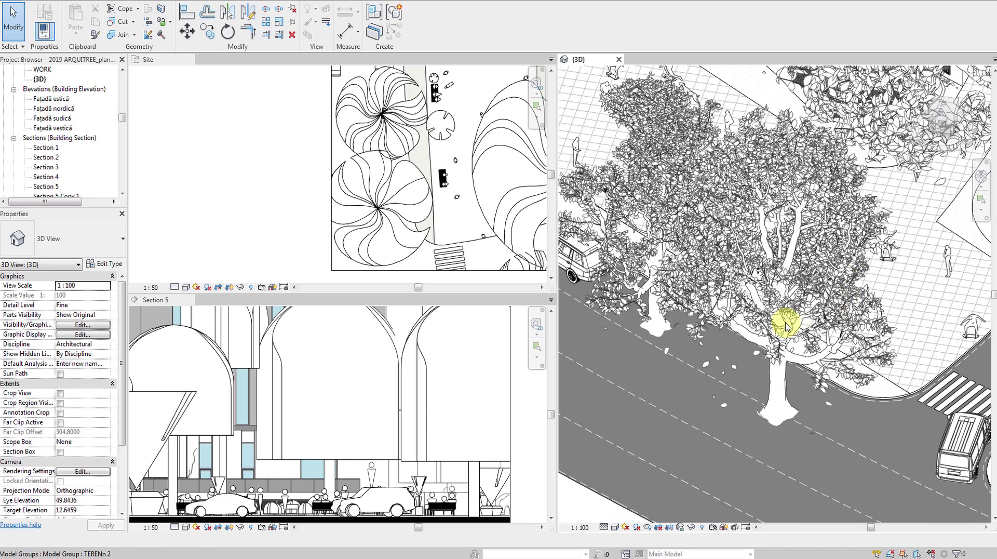
Turn off Falling leaves and Full crown on the broadleaf tree beside the road
left_click(785, 325)
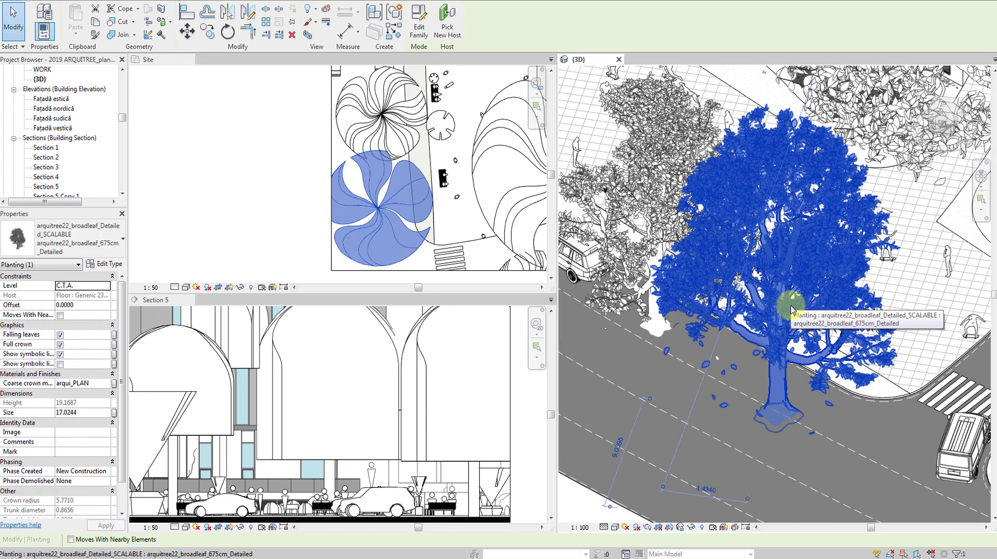
left_click(61, 335)
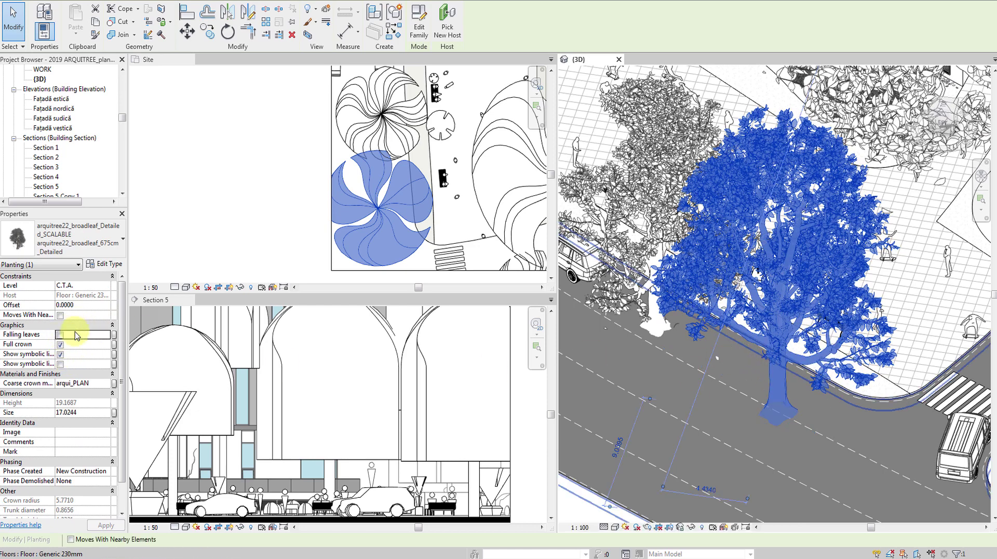
left_click(61, 345)
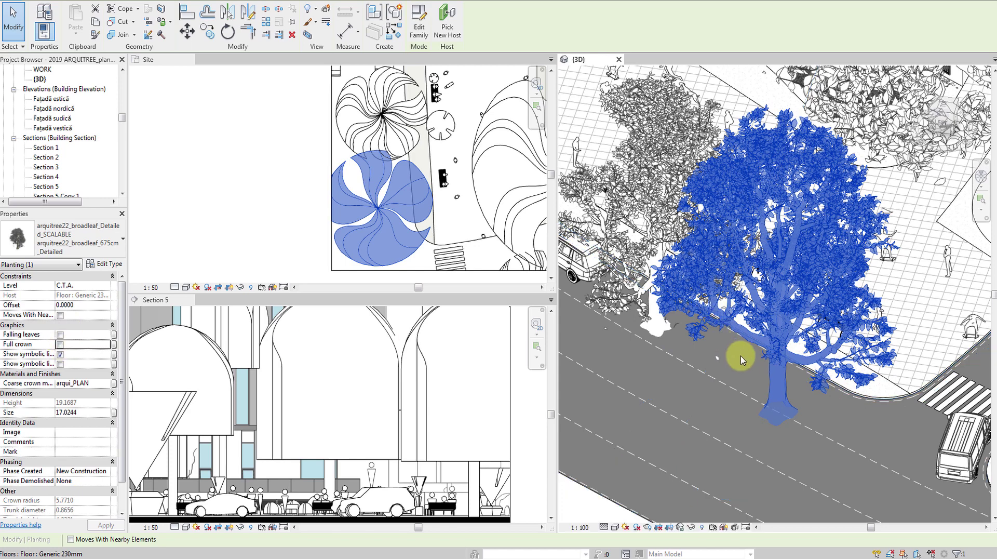
key("Escape")
middle_click_drag(735, 352, 779, 432)
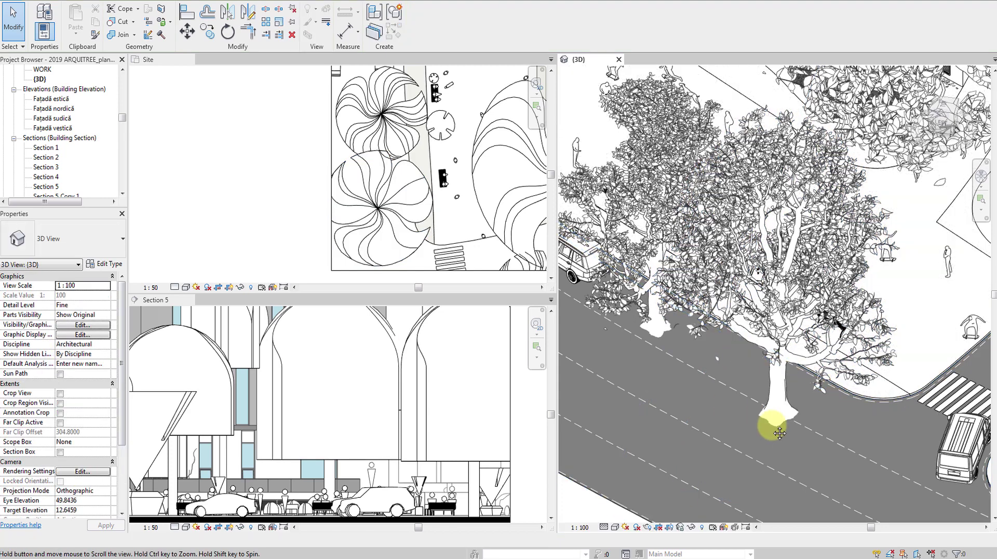
Remove the planter pot from the potted plant at the roof edge
scroll(780, 433, "down", 3)
middle_click_drag(789, 267, 690, 434)
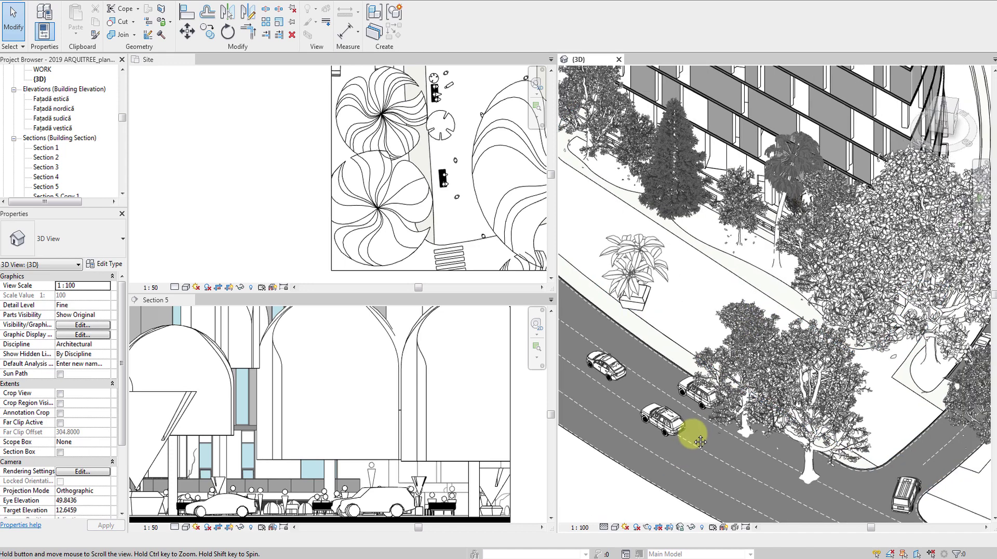
scroll(821, 179, "up", 5)
mouse_move(822, 179)
middle_mouse_down()
mouse_move(789, 262)
mouse_move(794, 241)
middle_mouse_up()
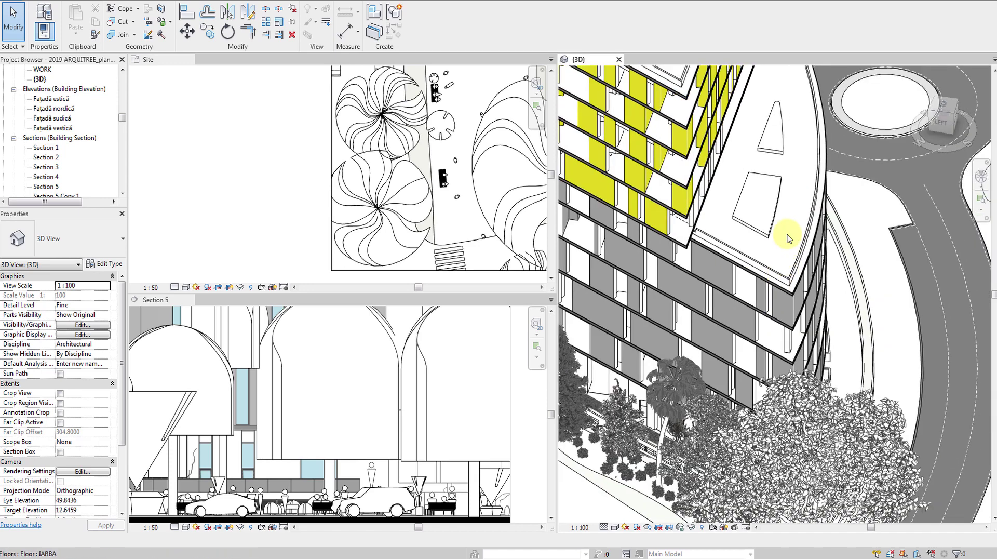
scroll(787, 237, "up", 2)
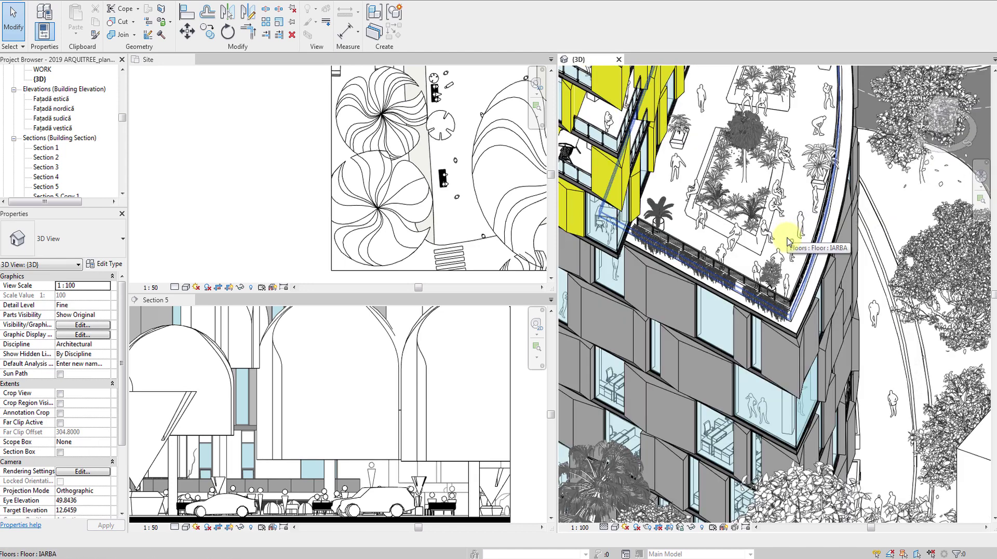
scroll(788, 241, "up", 2)
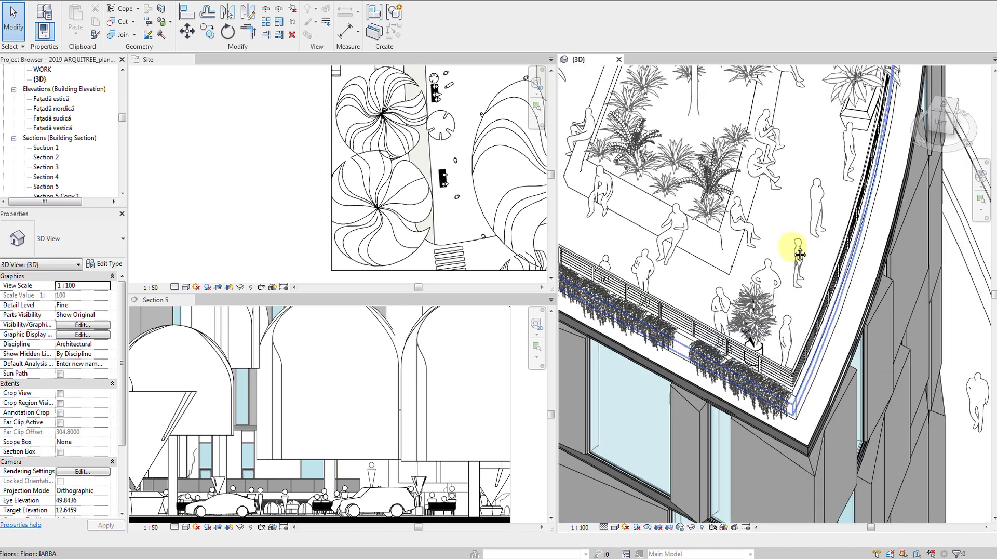
middle_click_drag(800, 255, 831, 289)
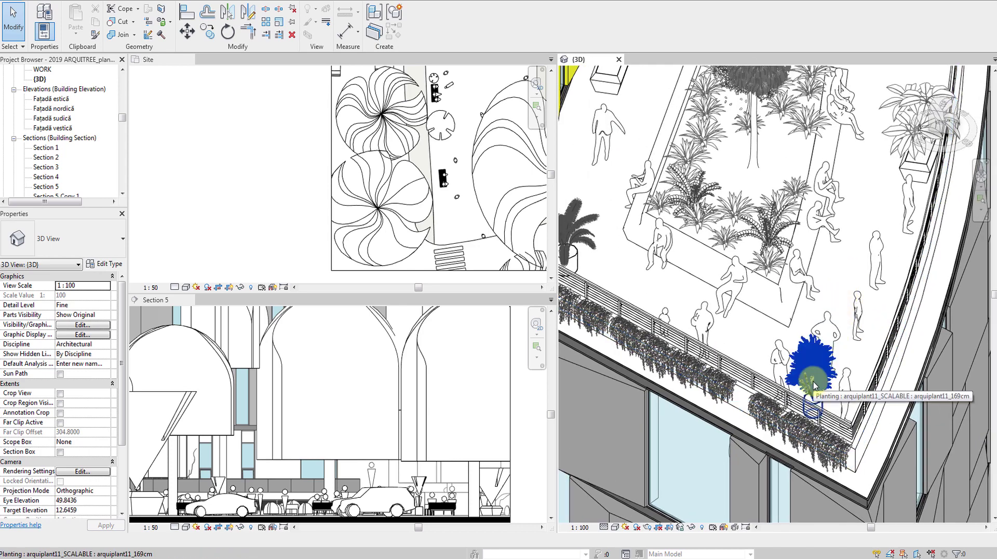
left_click(815, 397)
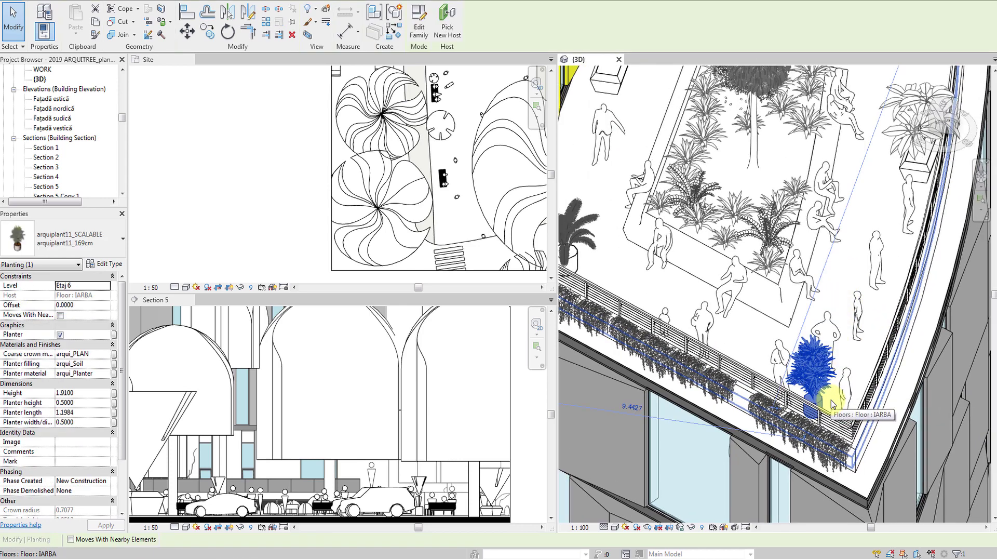
left_click(60, 334)
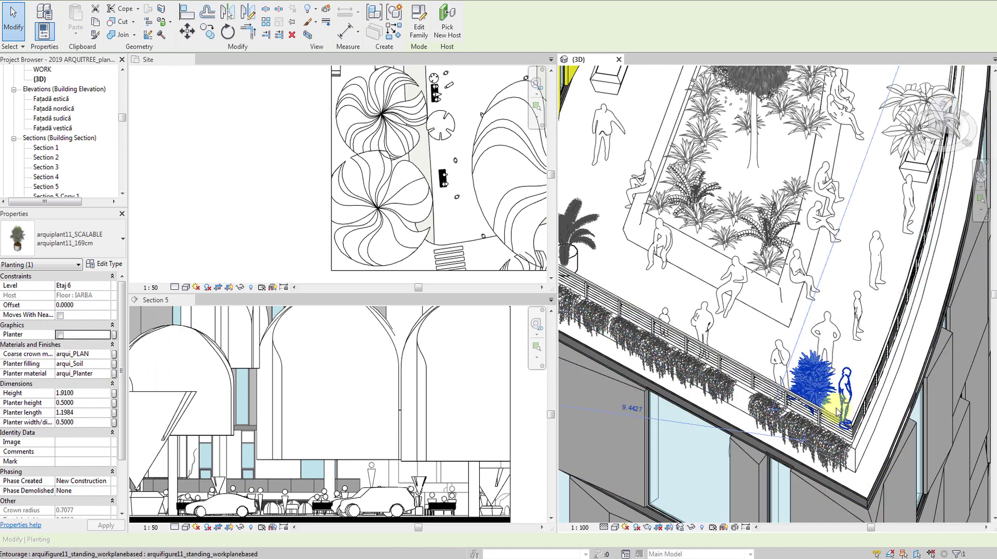
scroll(827, 411, "up", 2)
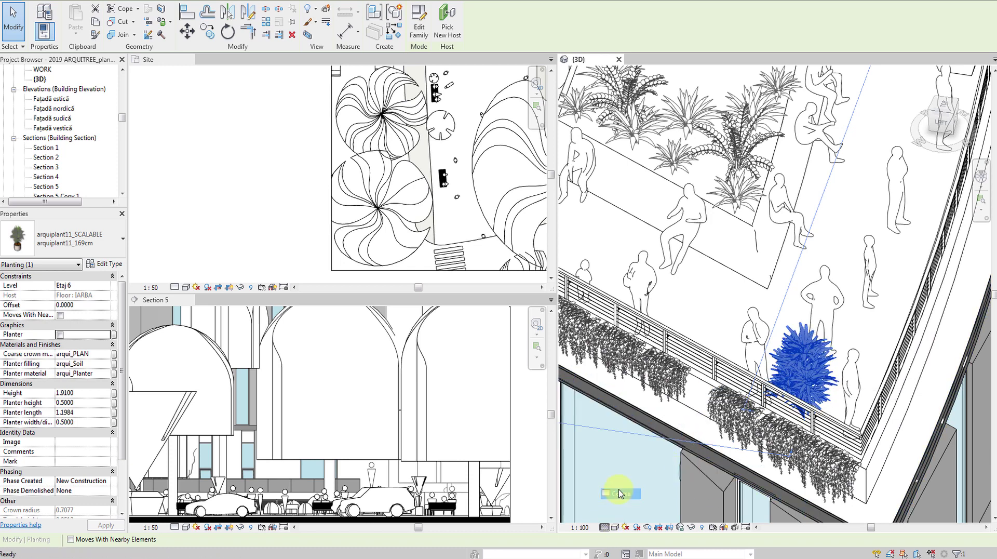
At Coarse detail, move the group's rooftop plant beside the seated figures, then return to Fine
left_click(861, 286)
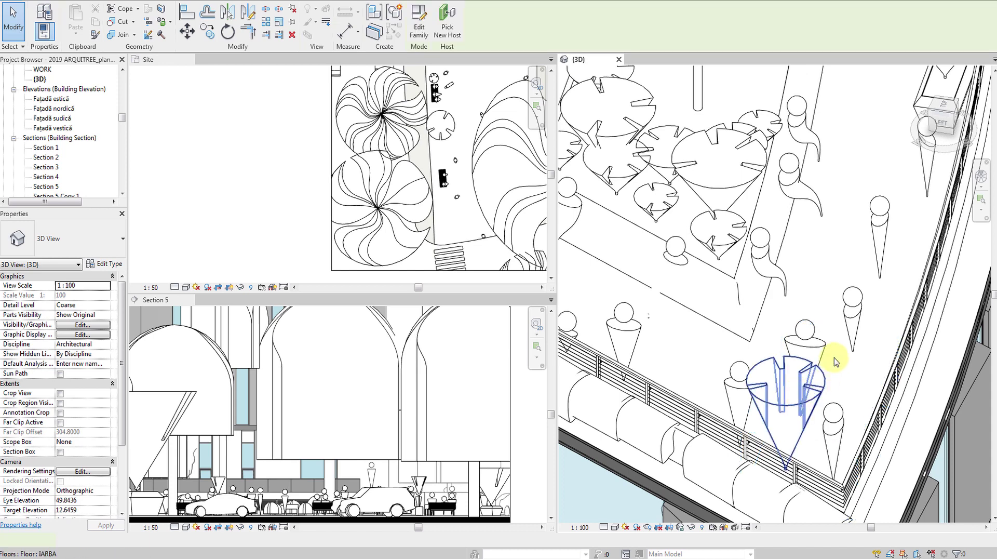
left_click(807, 392)
left_click_drag(841, 275, 845, 212)
key("Escape")
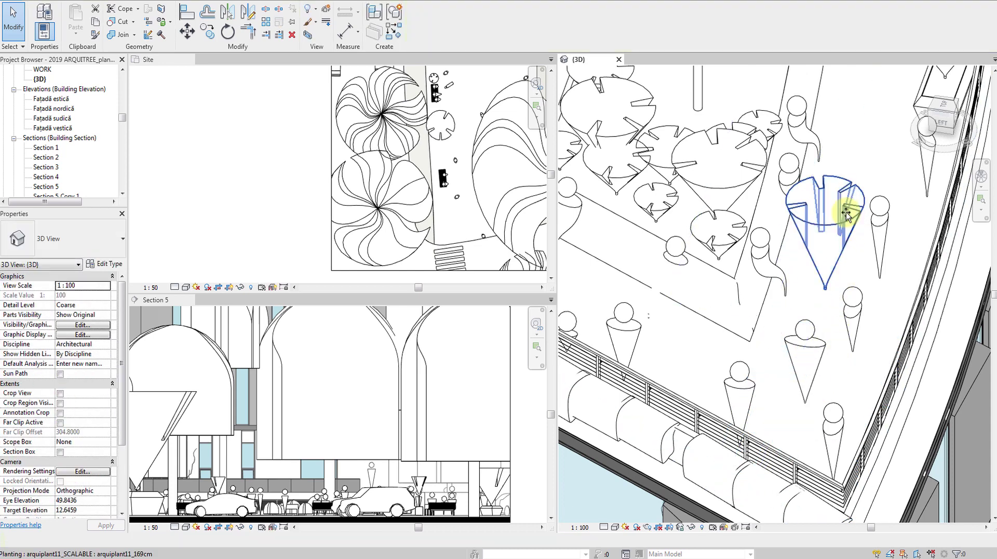
left_click(603, 527)
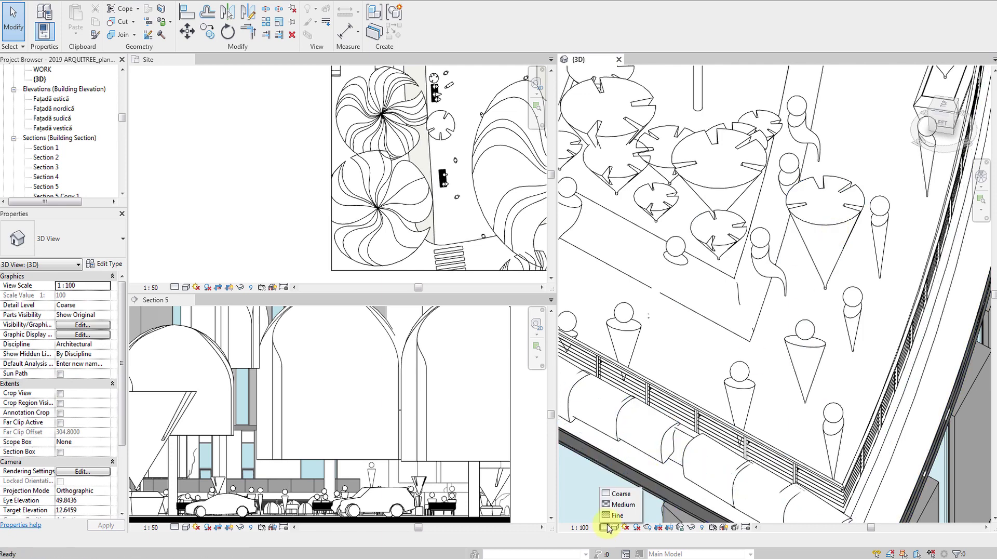
left_click(617, 516)
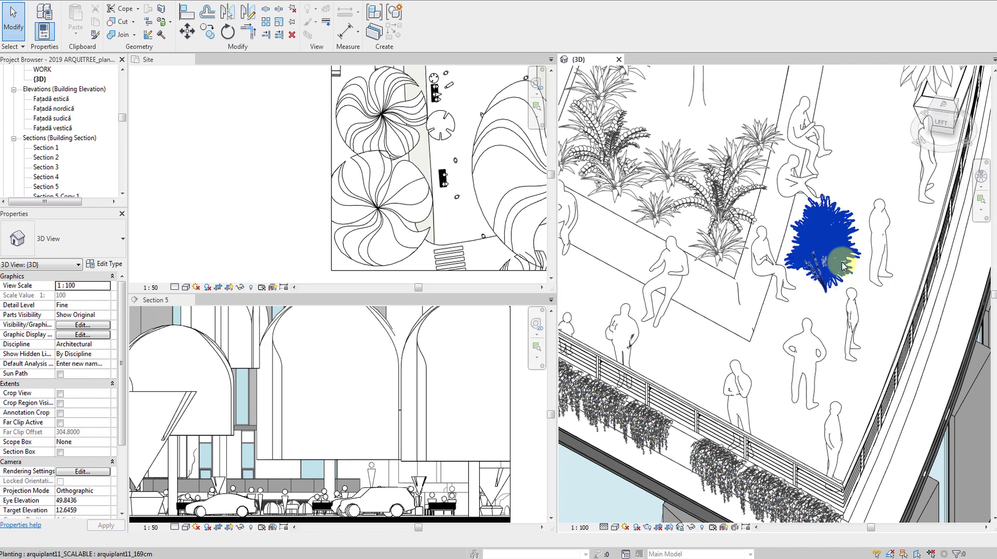
Give the moved plant a planter with 1.2 height, then switch its planter off again
left_click(783, 291)
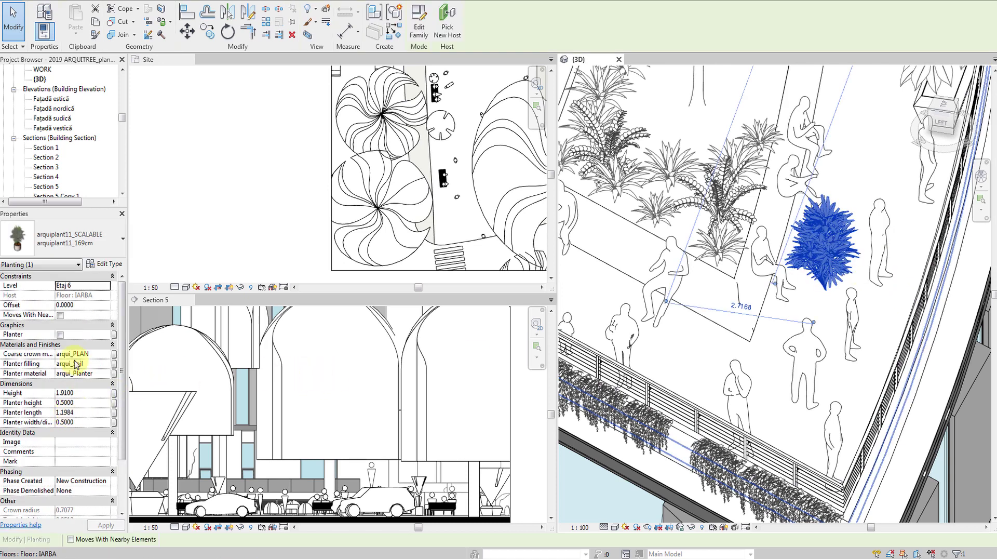
left_click(60, 335)
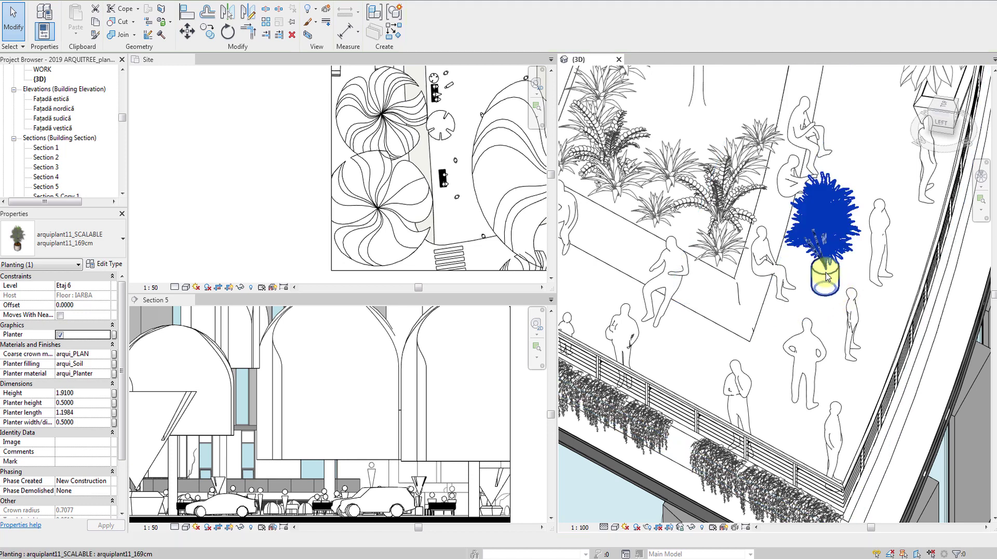
left_click(84, 402)
type("1.2000")
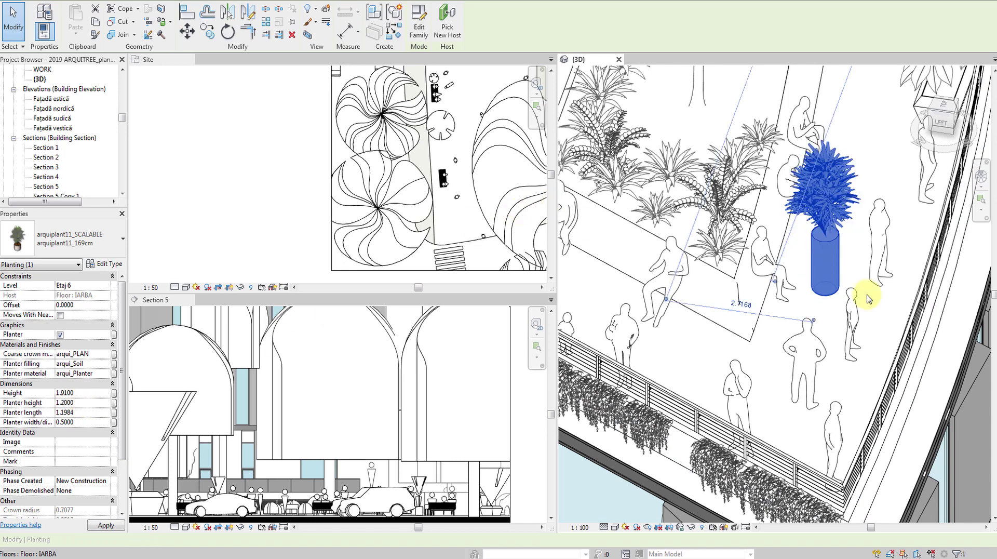
left_click(888, 296)
left_click(844, 224)
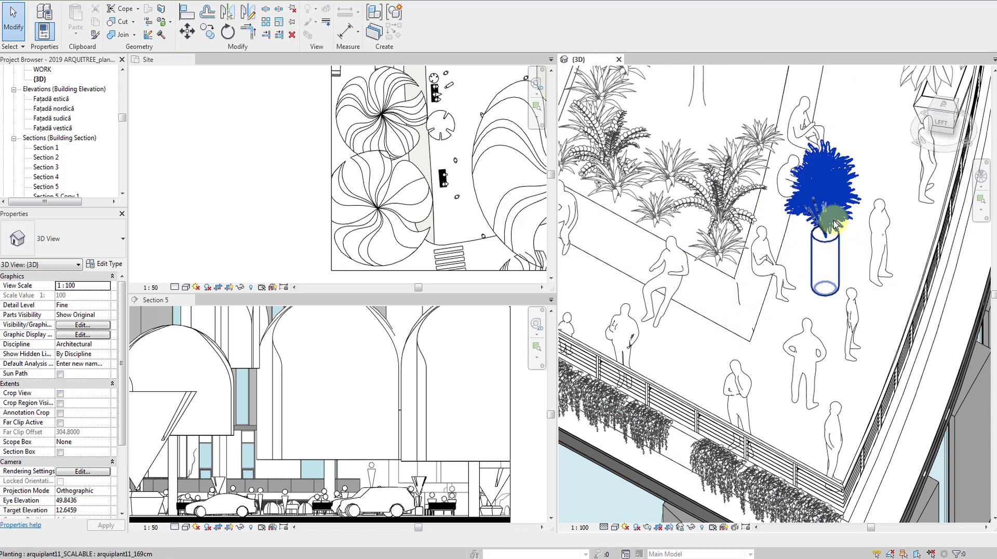
left_click(61, 335)
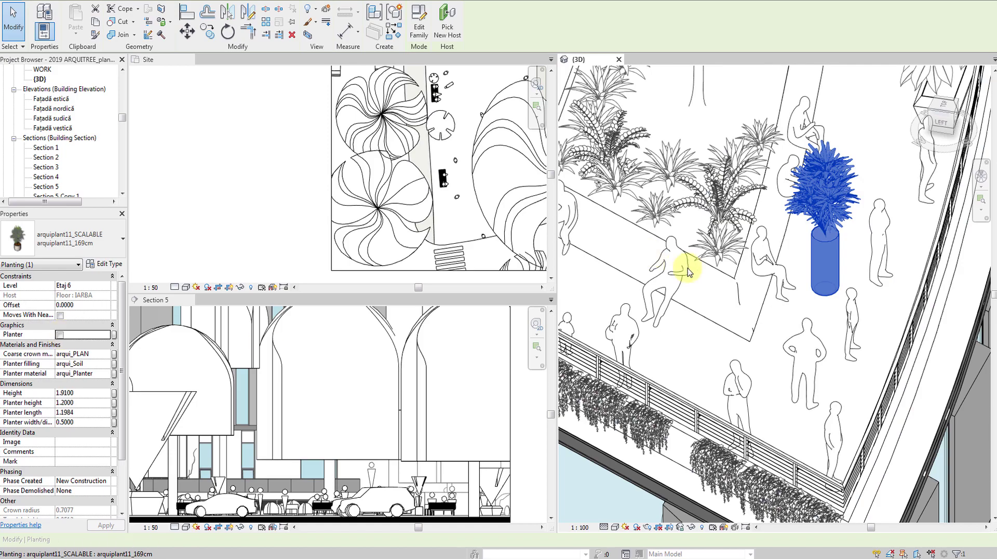
key("Escape")
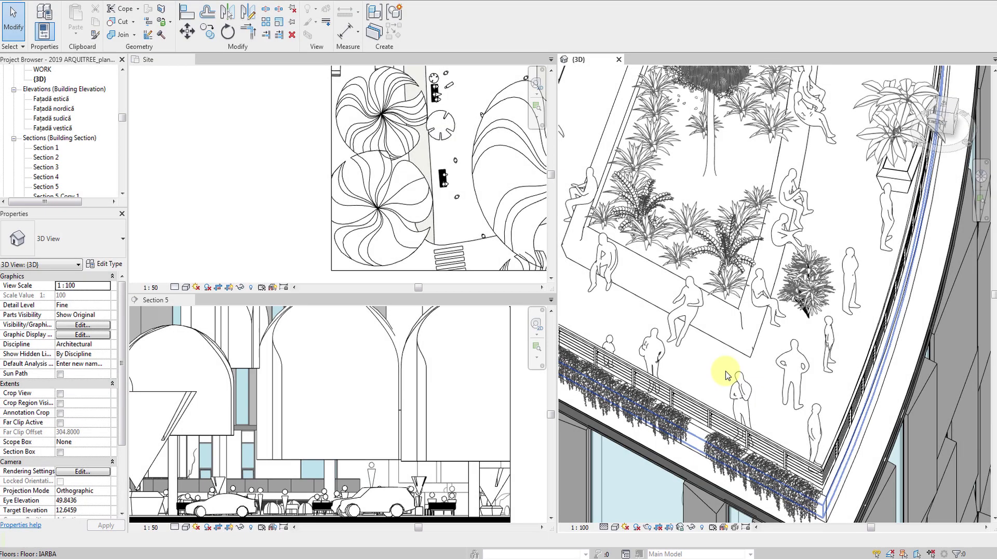
Drag arquifigure124_tennis_workplanebased.rfa from the Explorer SPORTS folder into the rooftop 3D view
middle_click_drag(726, 370, 739, 374)
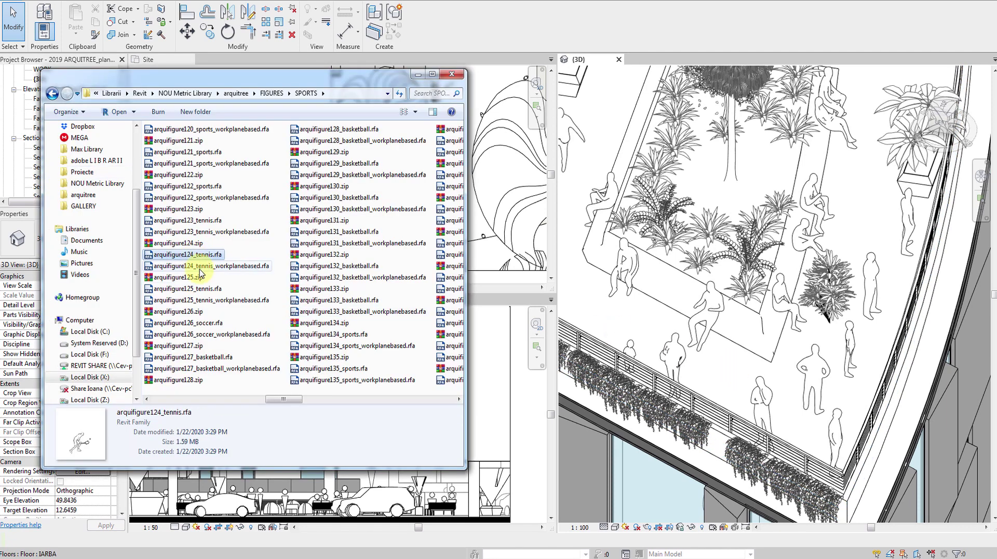
left_click_drag(226, 268, 625, 344)
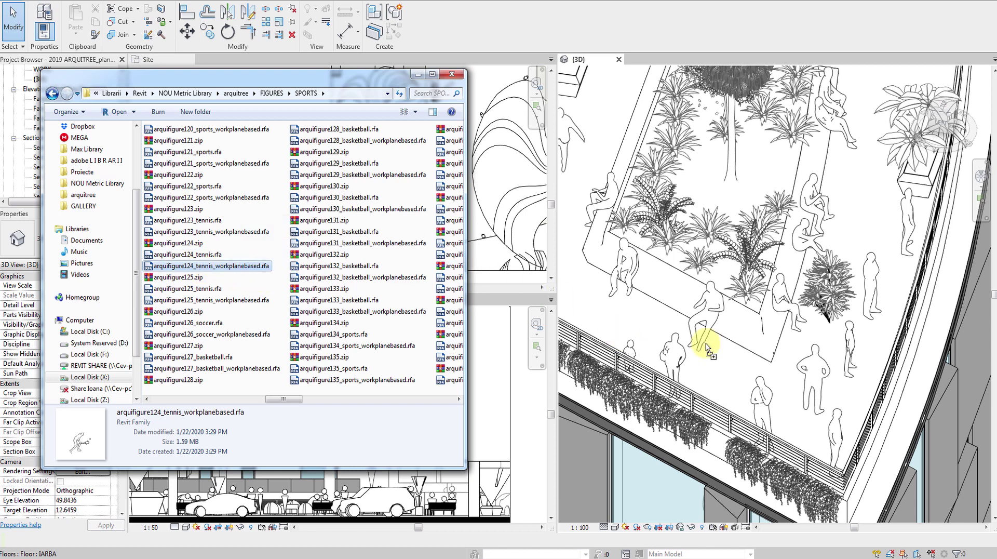
left_click_drag(706, 348, 652, 327)
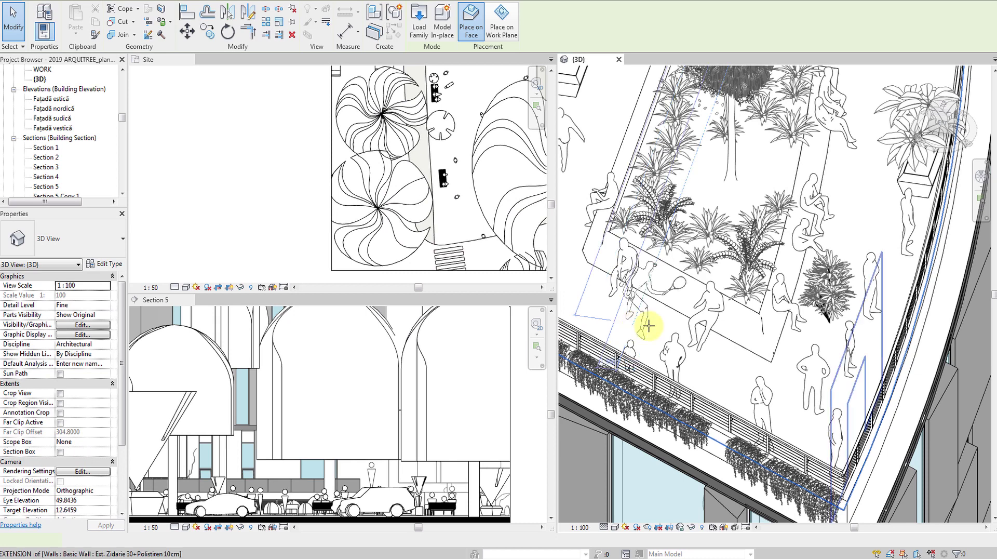
Rotate the tennis figure twice with Space and place it on the rooftop terrace
middle_click_drag(648, 325, 702, 335)
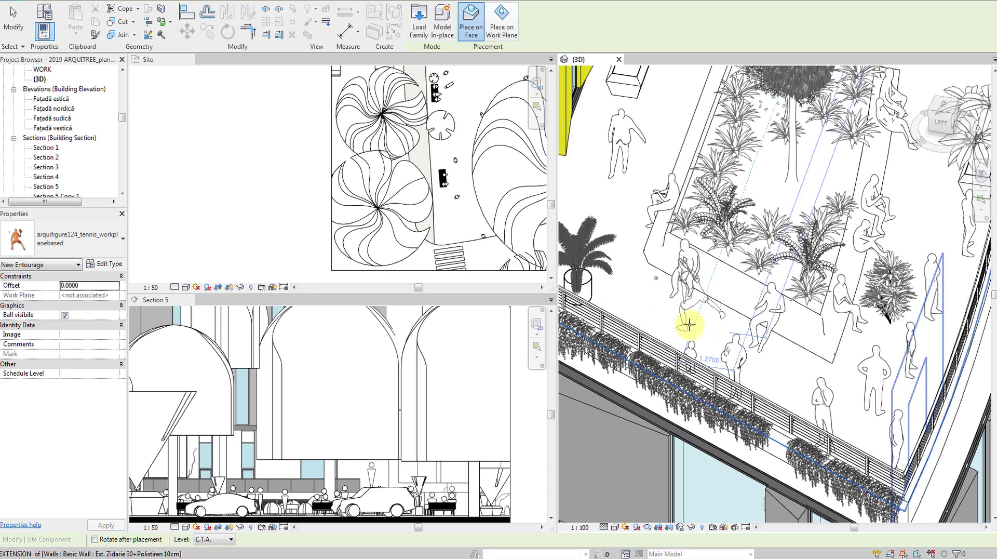
key("space")
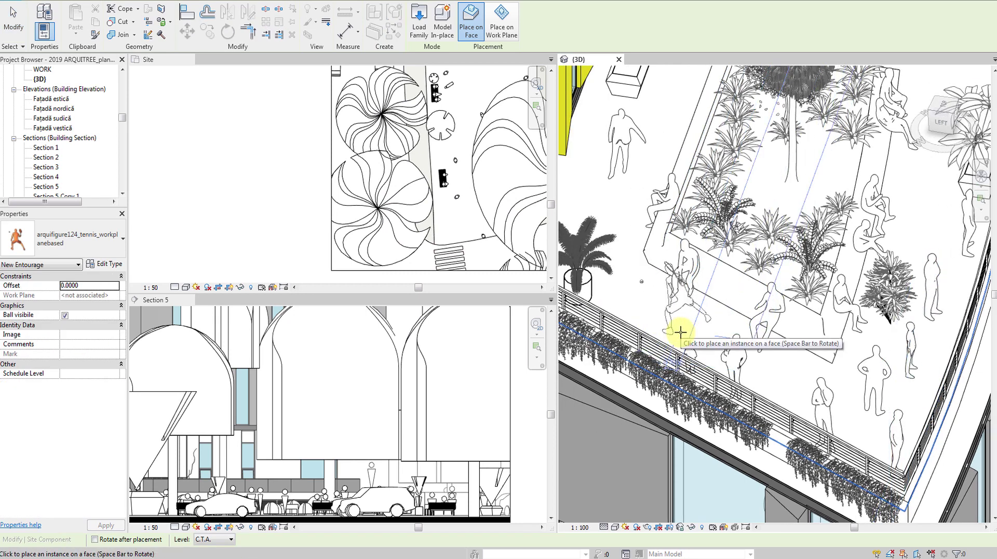
key("space")
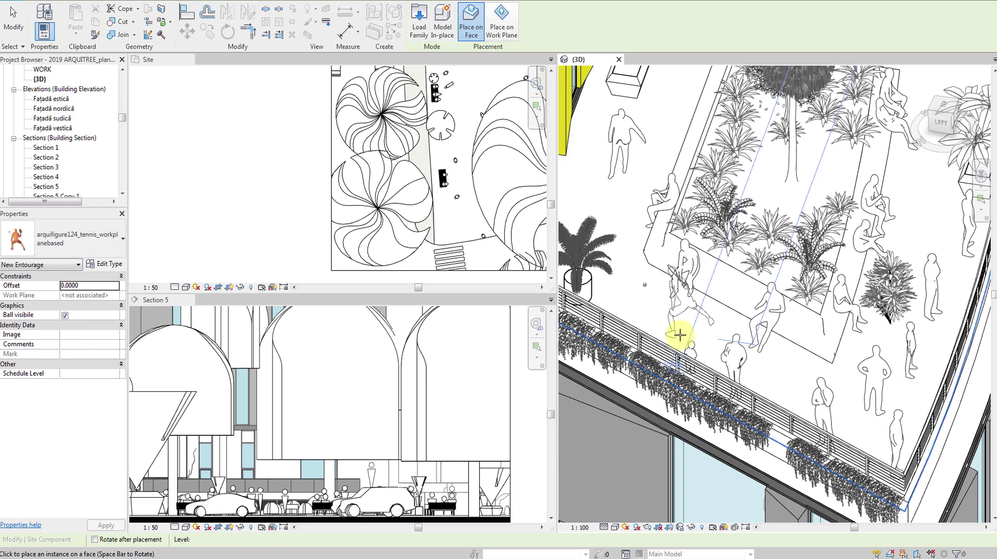
left_click(680, 334)
key("Escape")
key("Escape")
Zoom in on the rooftop and select the newly placed tennis figure
scroll(669, 309, "up", 2)
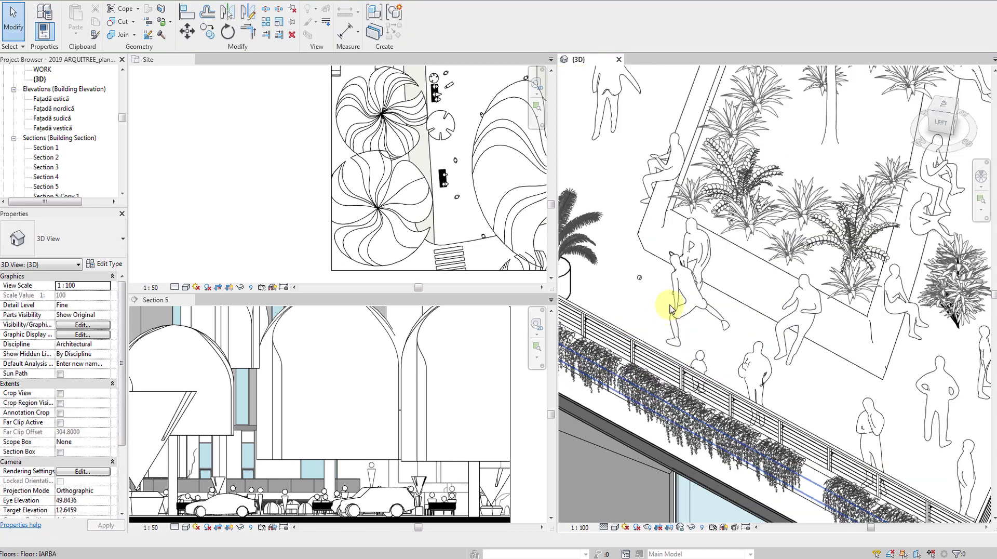
left_click(693, 305)
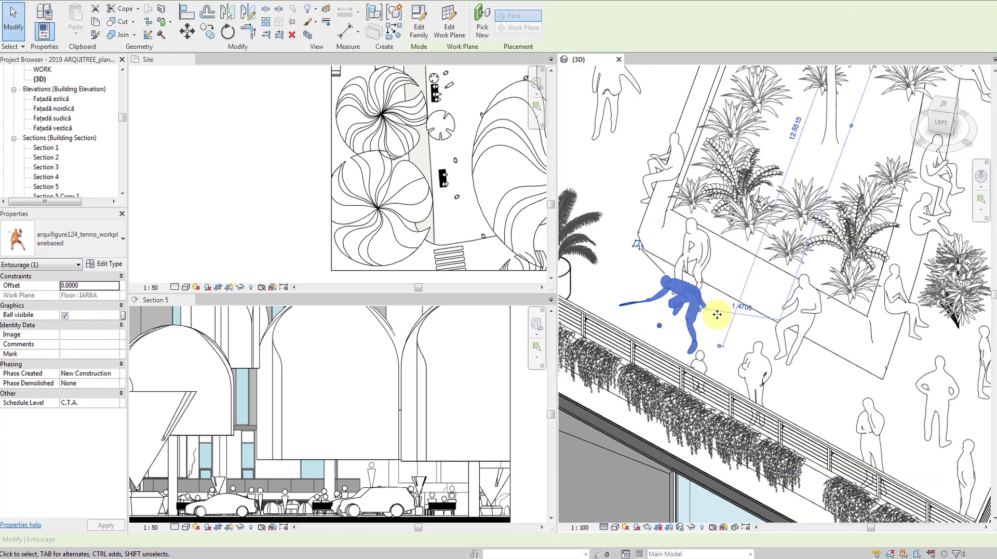
key("Escape")
scroll(712, 325, "up", 1)
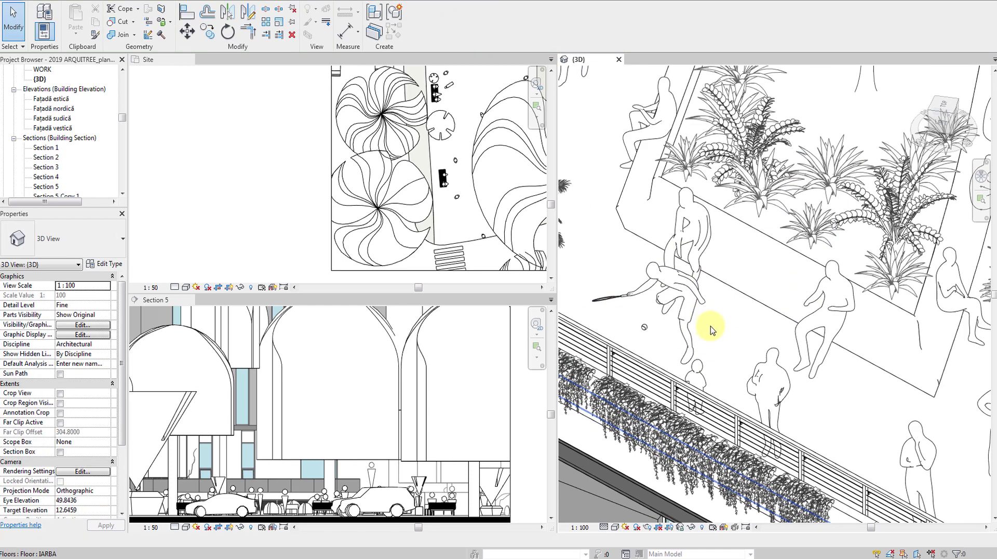
scroll(710, 329, "up", 1)
scroll(770, 338, "up", 1)
scroll(828, 338, "up", 1)
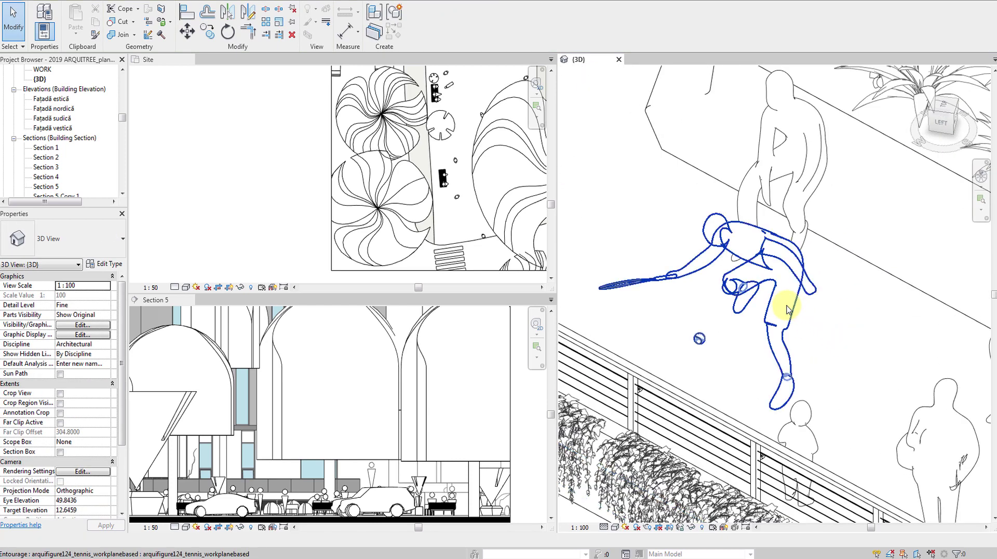
left_click(768, 345)
scroll(696, 339, "up", 1)
scroll(702, 349, "up", 1)
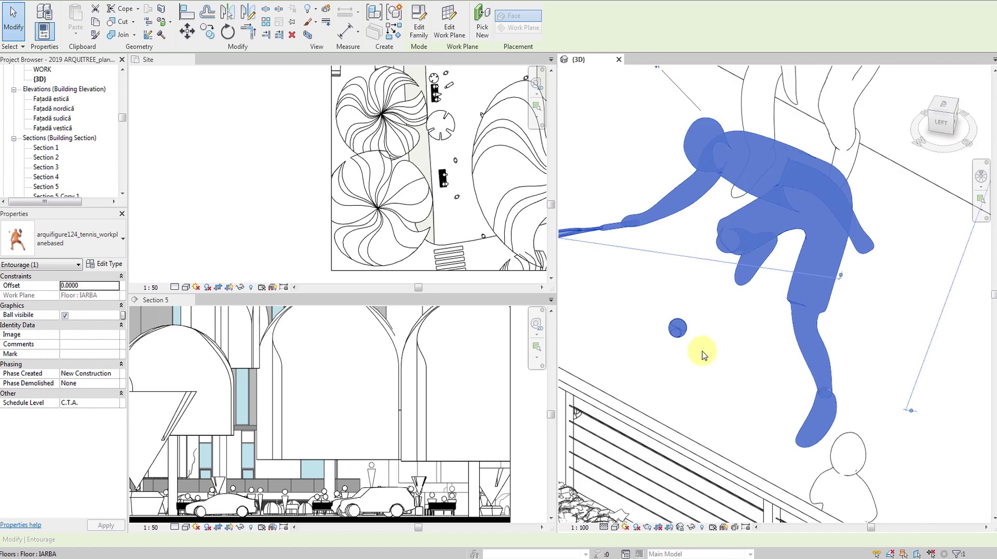
key("Escape")
middle_click_drag(711, 367, 763, 367)
left_click(782, 251)
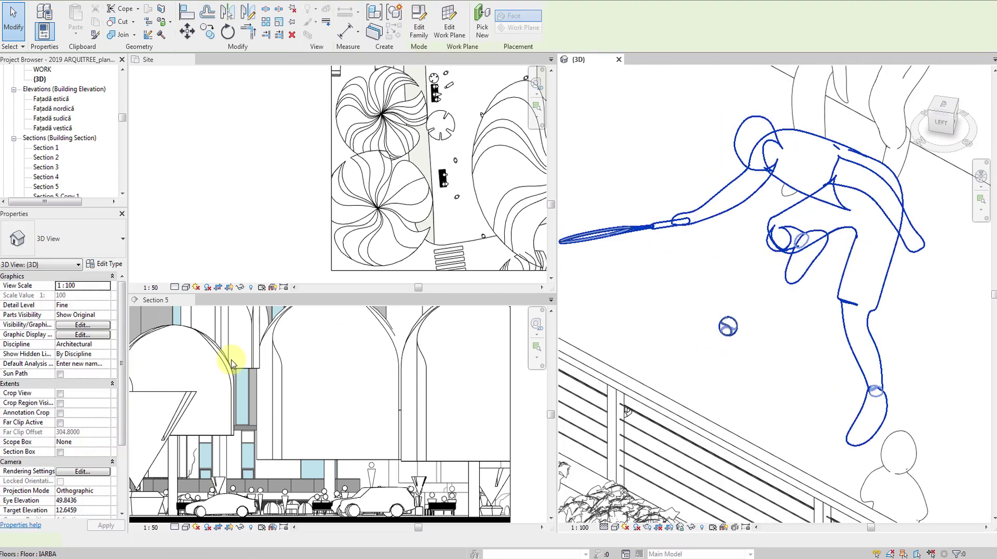
Uncheck Ball complex geometry in the tennis figure's type properties so the ball becomes a plain sphere
left_click(102, 265)
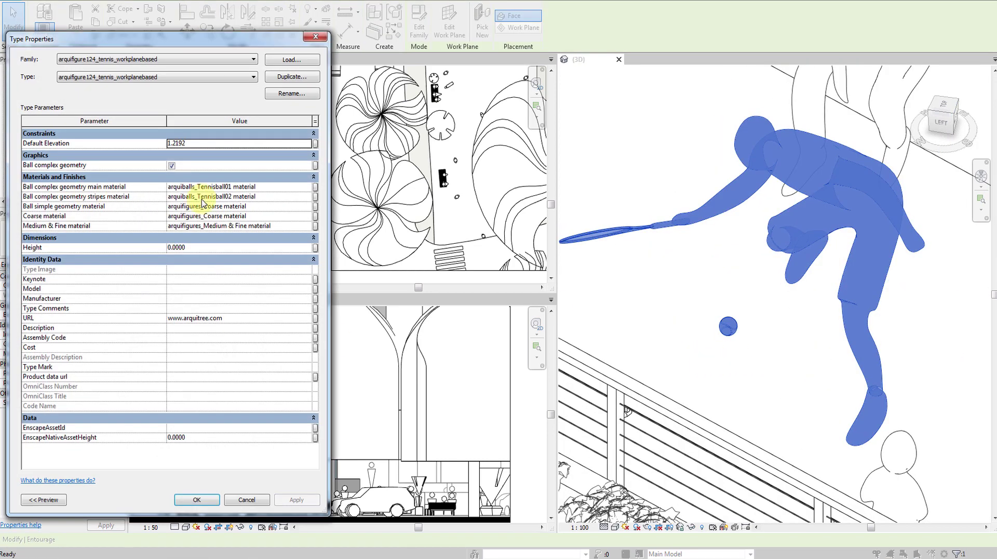
left_click(172, 166)
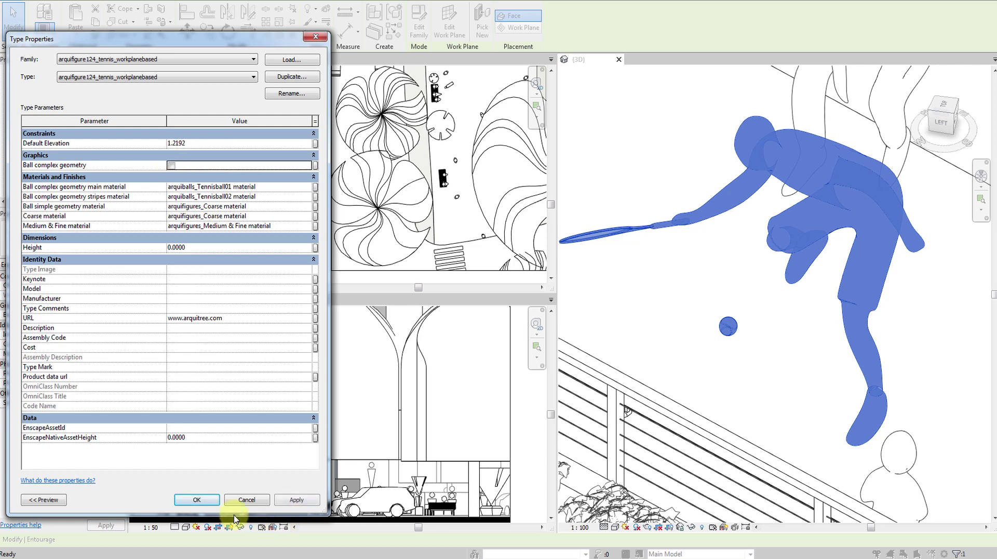
left_click(210, 501)
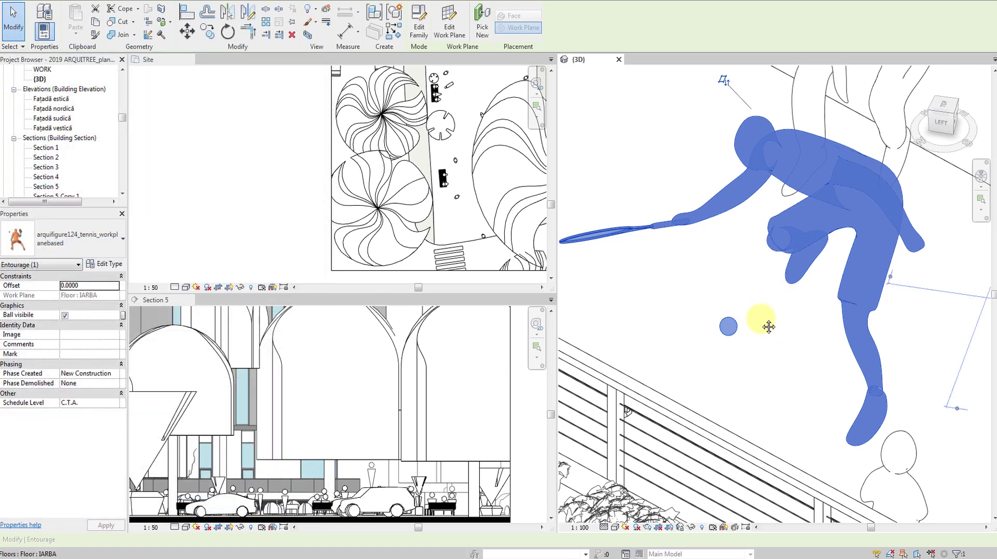
left_click(774, 344)
left_click(817, 236)
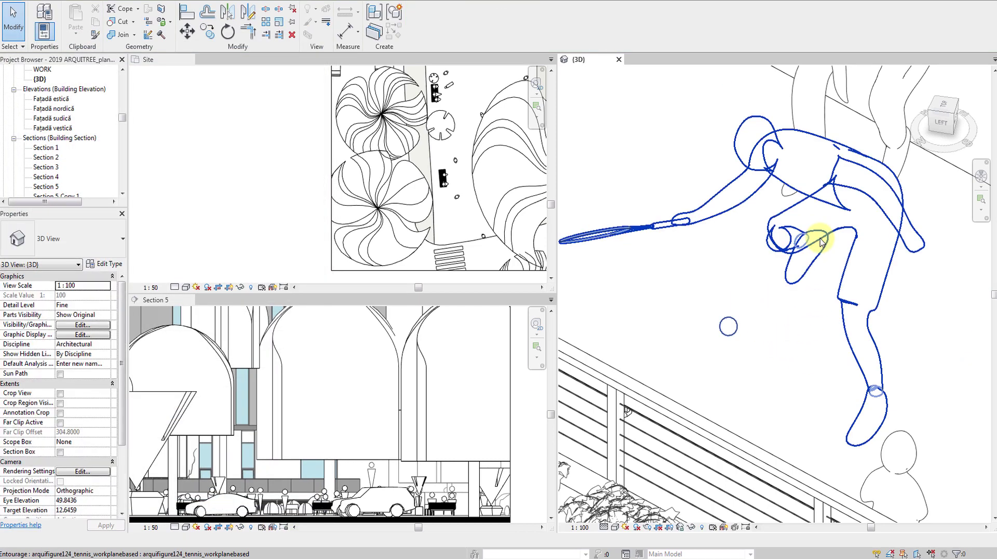
left_click(574, 312)
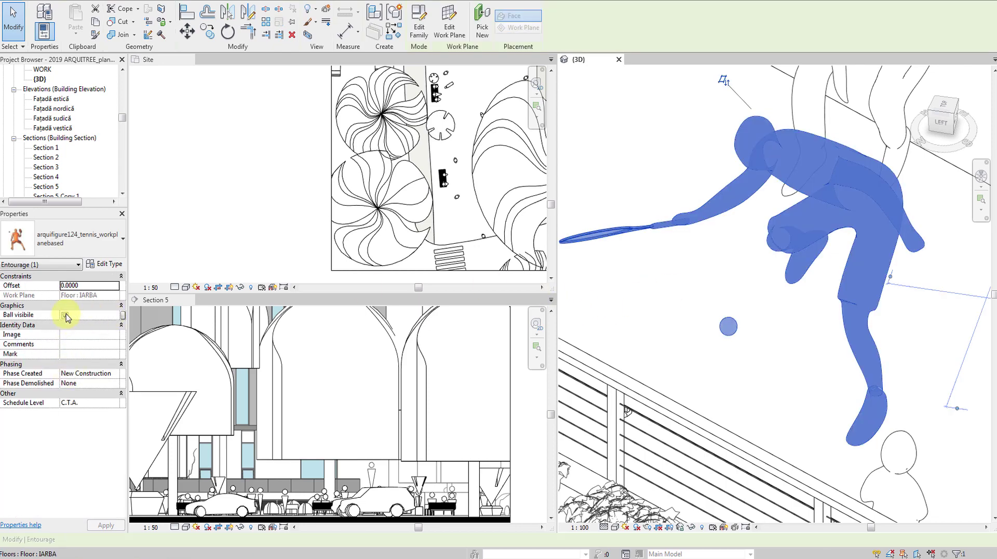
Zoom and pan out along the terrace and façade to frame the whole tower and streets
left_click(779, 358)
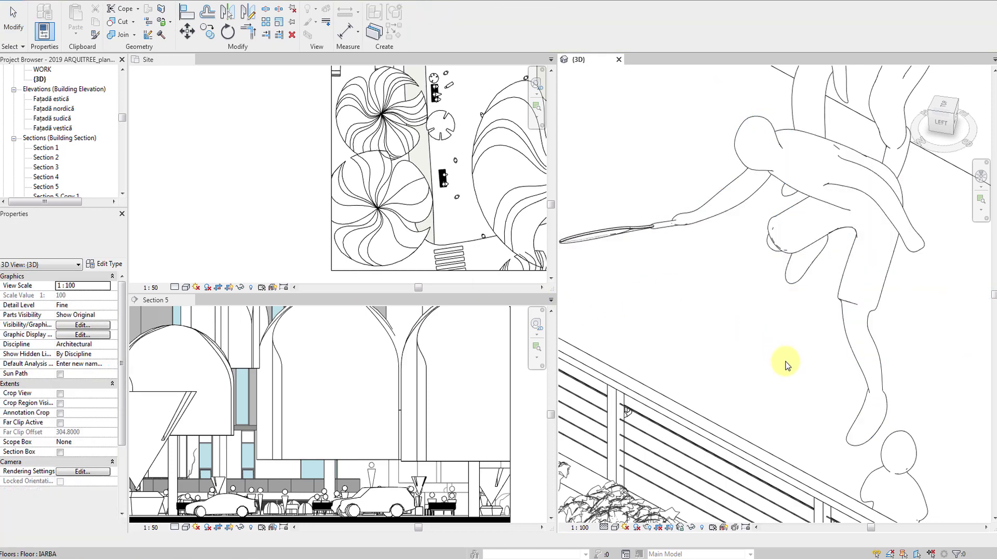
scroll(783, 362, "down", 2)
scroll(783, 366, "down", 2)
scroll(784, 364, "down", 2)
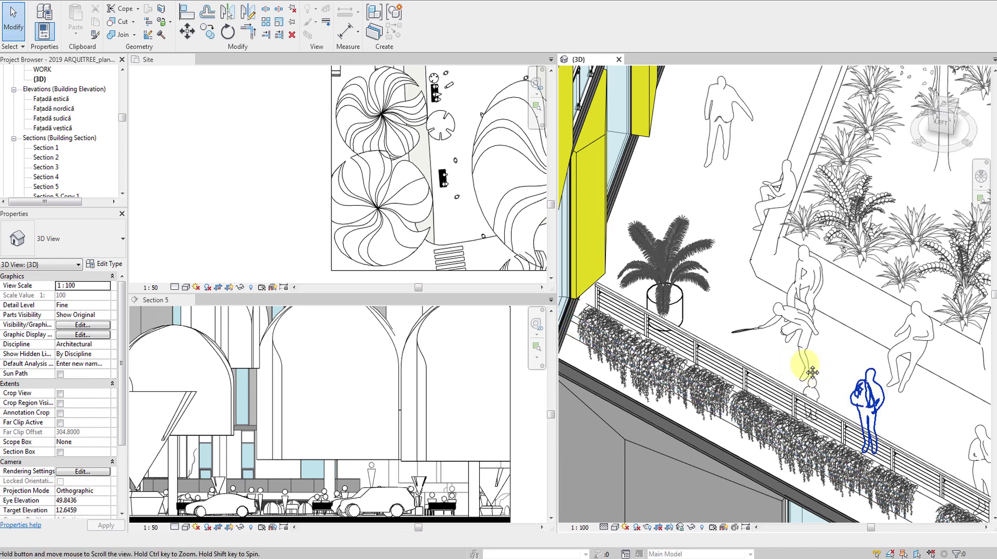
middle_click_drag(806, 422, 795, 358)
scroll(784, 364, "down", 3)
scroll(777, 367, "up", 1)
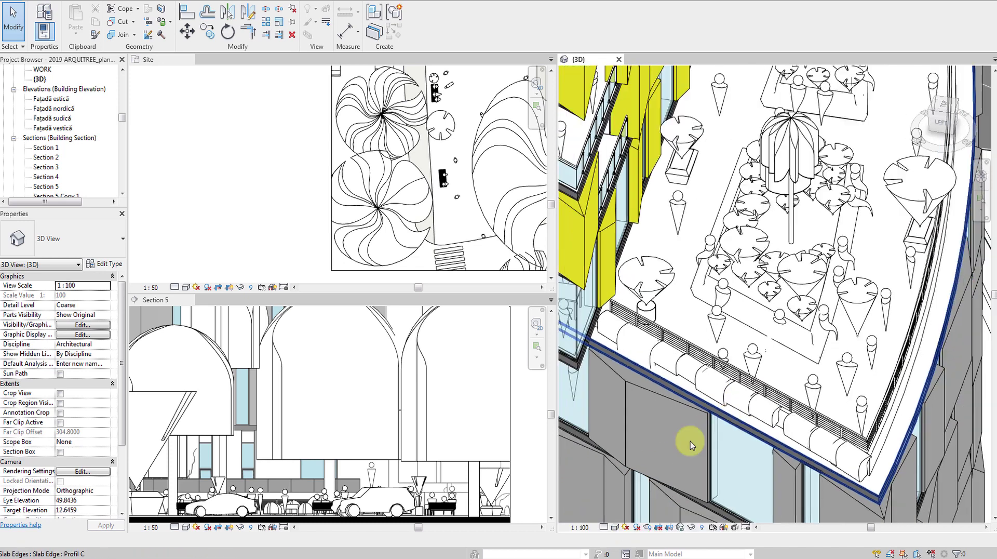
middle_click_drag(690, 441, 753, 429)
scroll(686, 412, "down", 2)
scroll(685, 414, "down", 2)
scroll(724, 322, "down", 2)
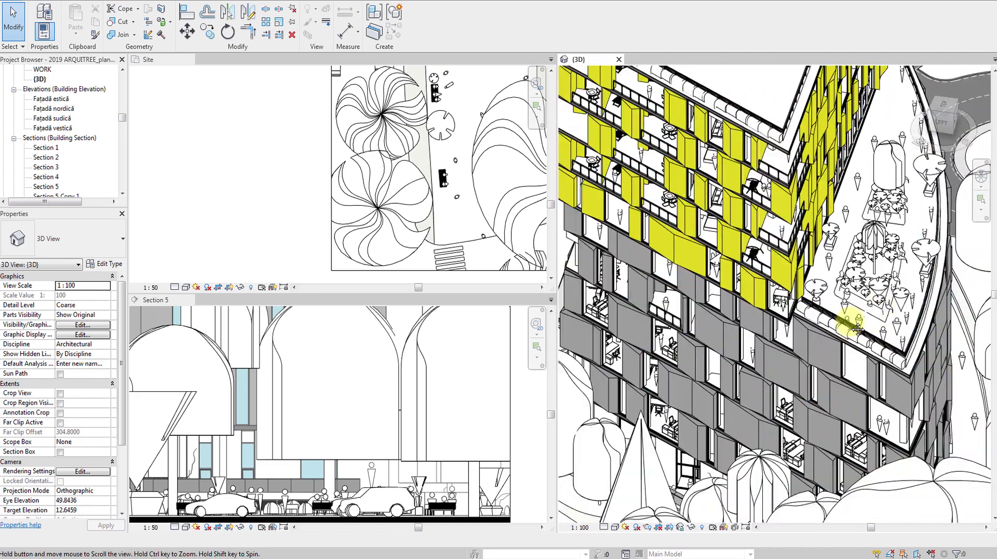
middle_click_drag(723, 322, 845, 326)
scroll(844, 327, "down", 2)
scroll(830, 338, "down", 2)
scroll(810, 353, "down", 2)
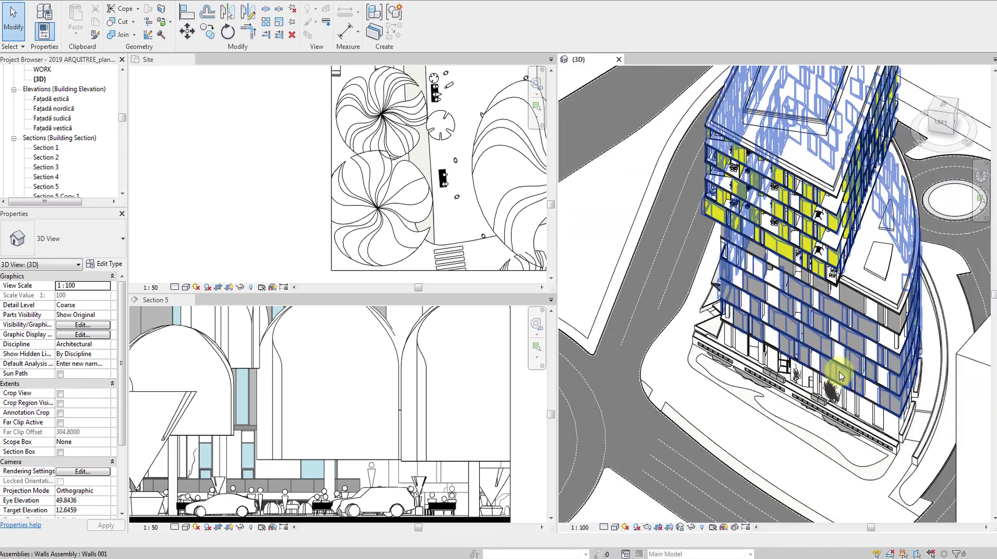
middle_click_drag(800, 358, 793, 365)
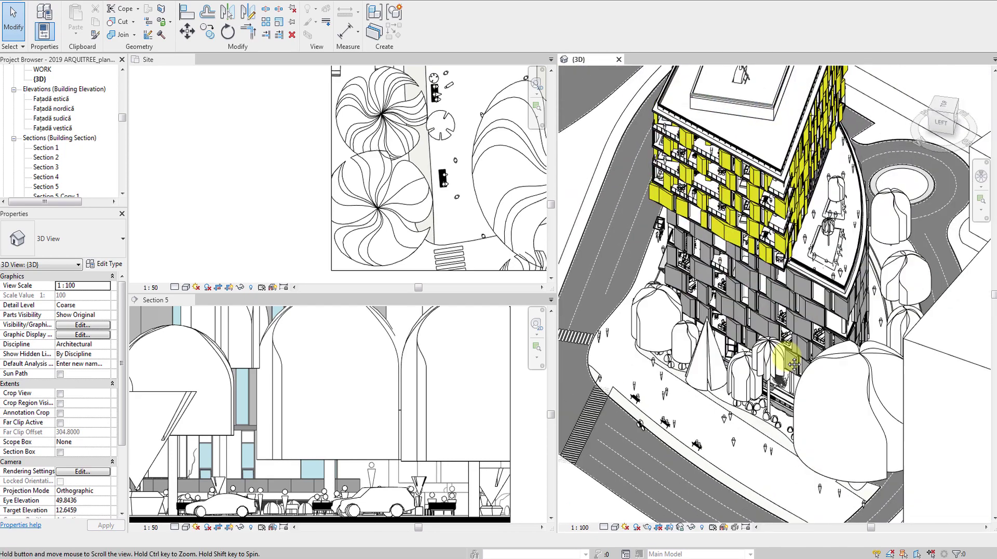
Show the 3D view's crop region and orbit to a lower street-side angle of the tower
left_click(669, 527)
scroll(758, 400, "down", 2)
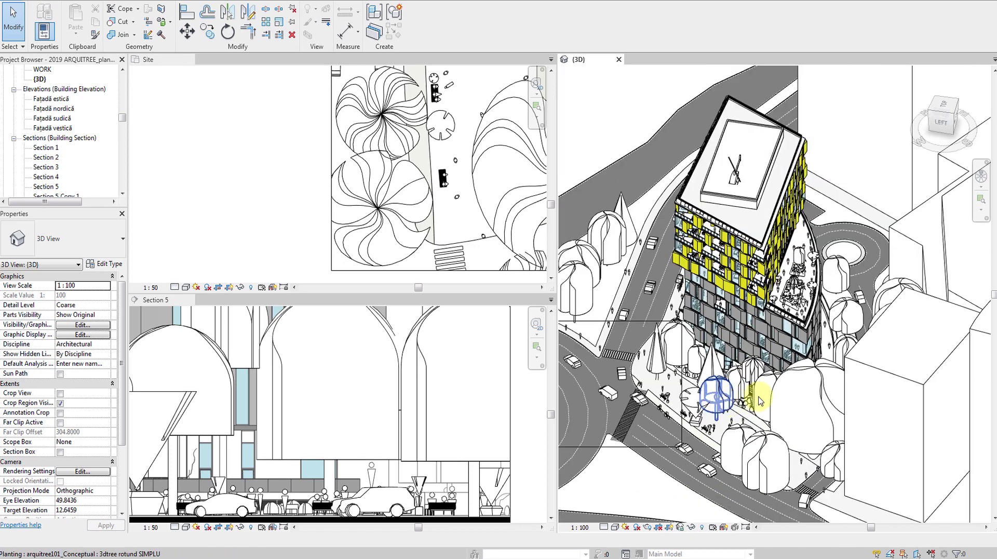
middle_click_drag(759, 399, 804, 384)
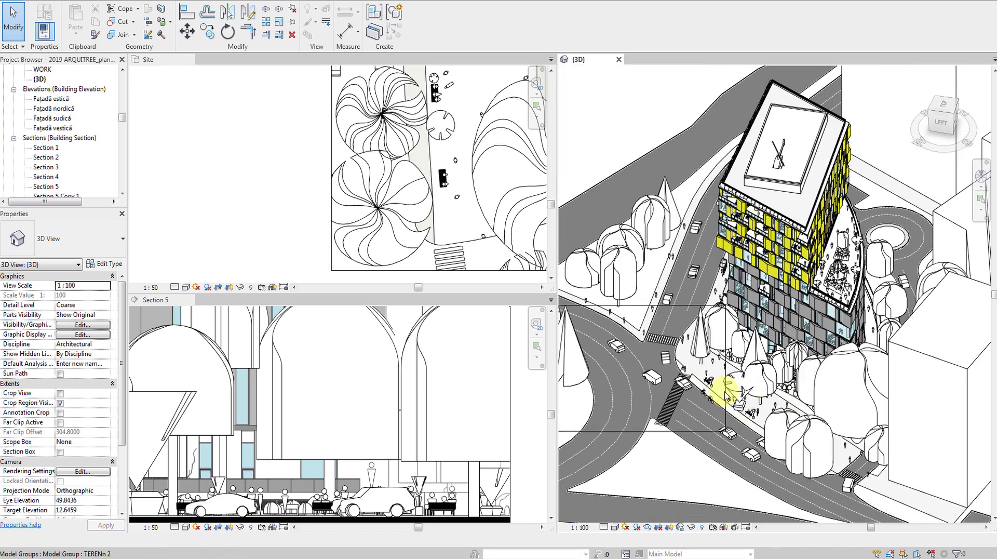
mouse_move(786, 401)
middle_mouse_down("shift")
mouse_move(906, 399)
mouse_move(803, 421)
middle_mouse_up("shift")
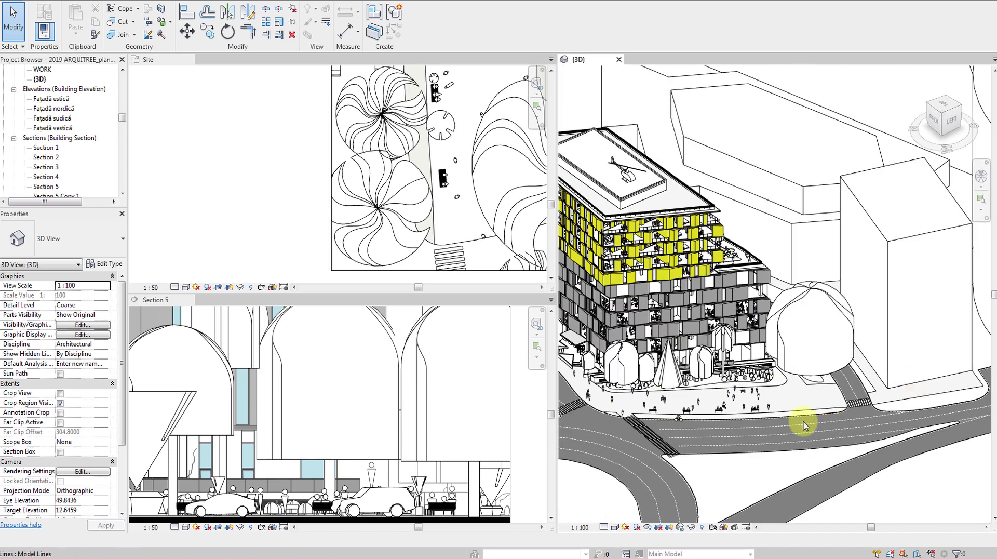
middle_click_drag(873, 436, 849, 431, "shift")
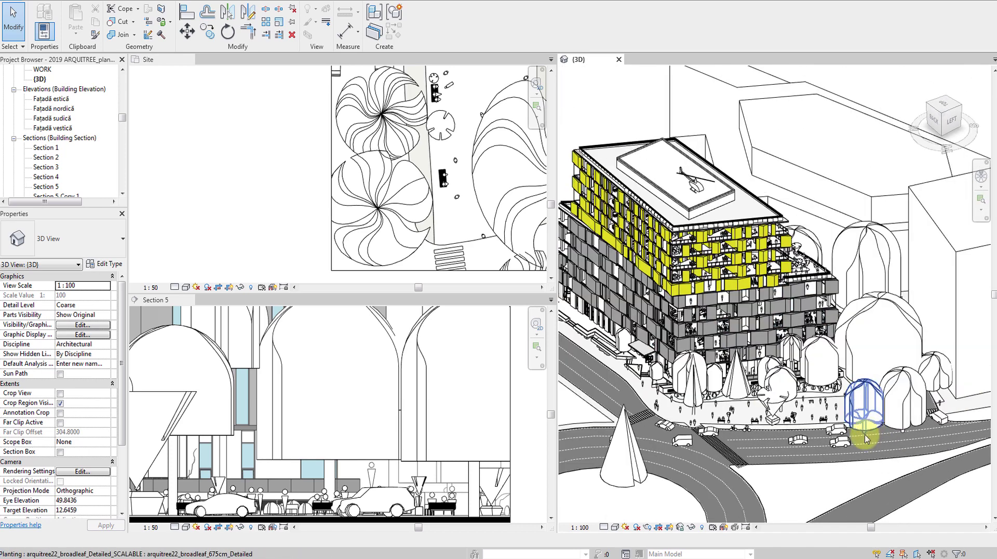
Select the view's crop boundary and shift it to the right
left_click(794, 410)
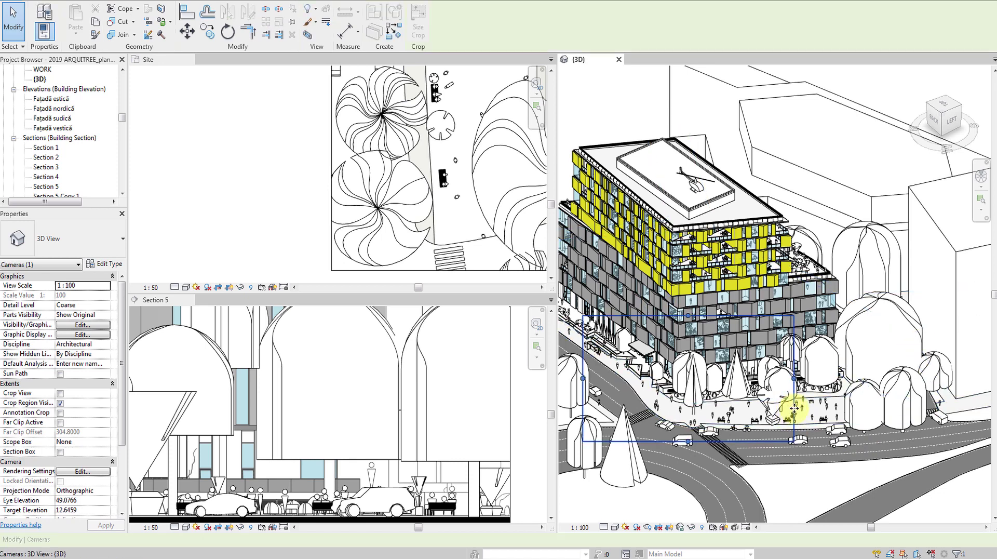
left_click_drag(892, 390, 897, 389)
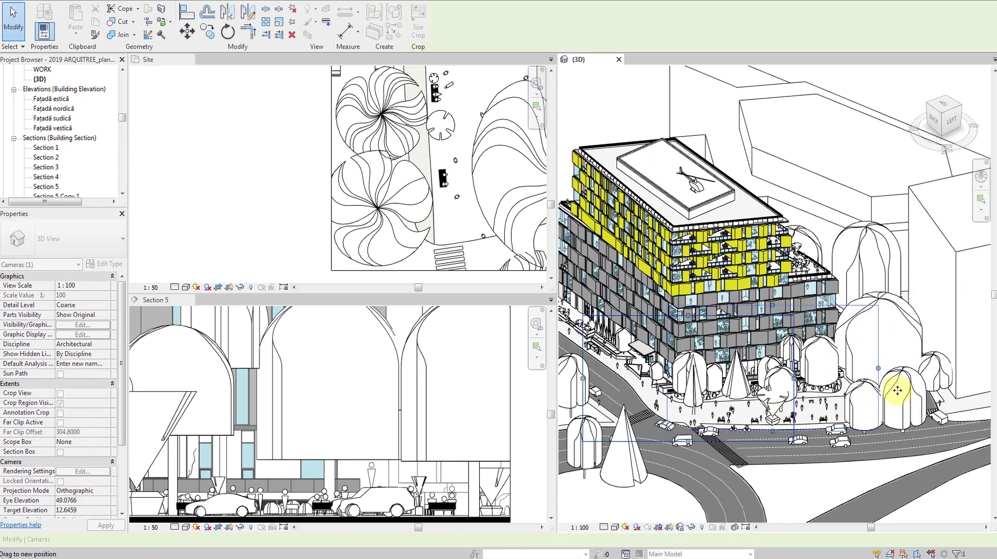
left_click_drag(808, 398, 808, 398)
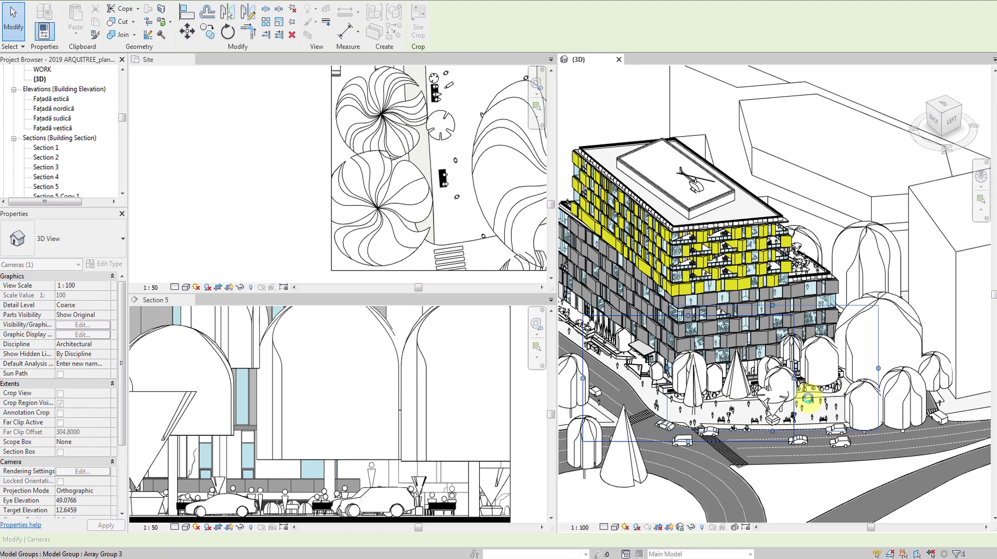
key("Escape")
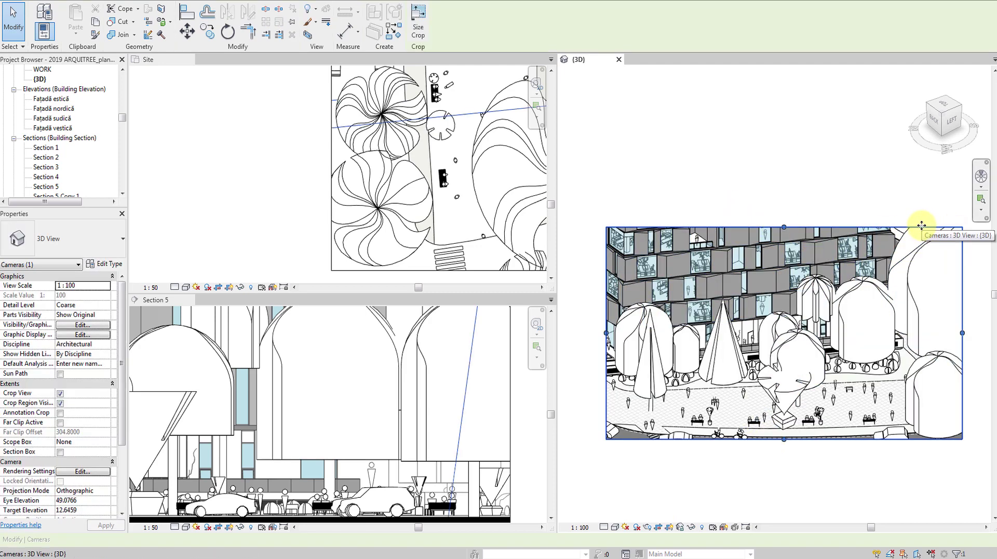
Lower the crop frame over the street trees and road, then reposition the scene within it
left_click_drag(918, 227, 919, 245)
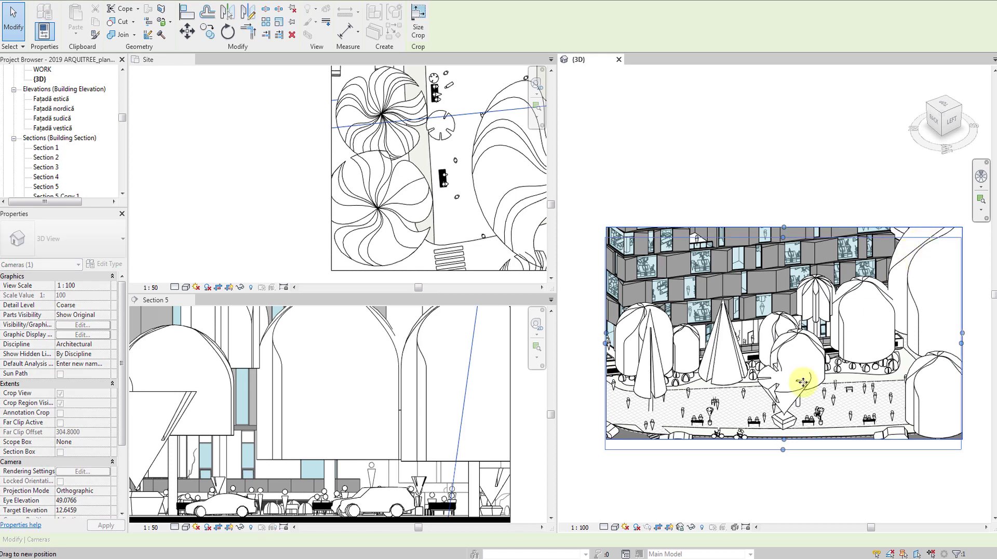
left_click_drag(802, 382, 804, 382)
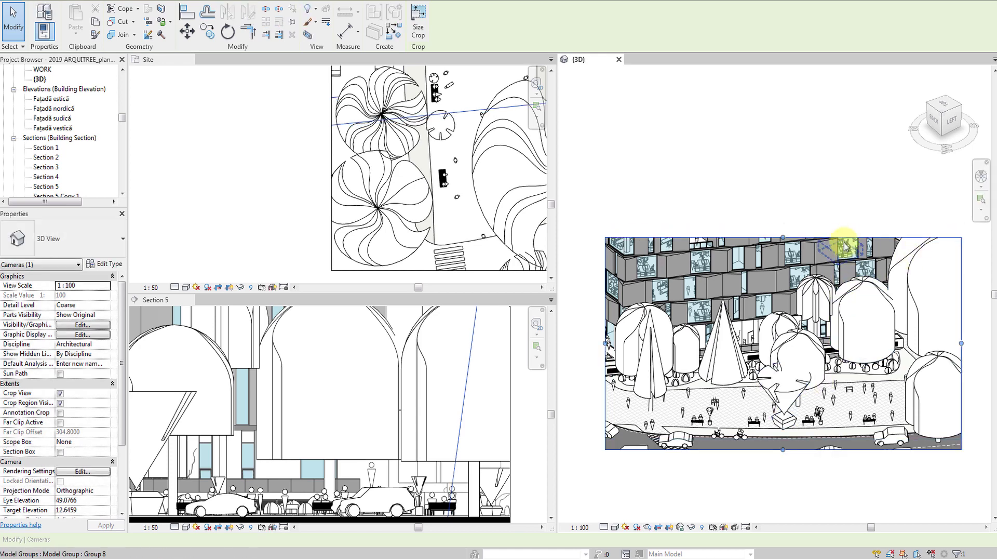
left_click_drag(839, 243, 809, 312)
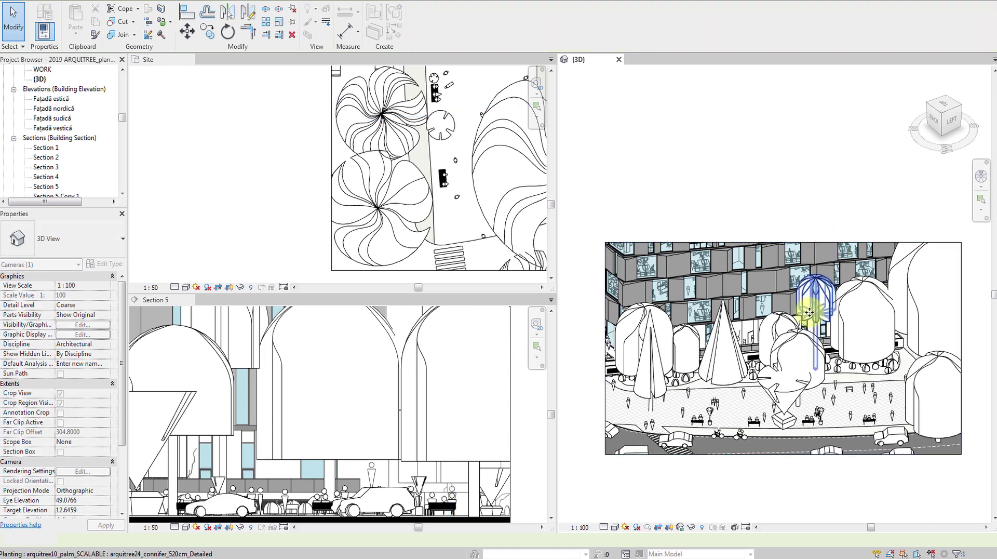
key("Escape")
scroll(789, 397, "up", 2)
middle_click_drag(802, 375, 845, 400, "shift")
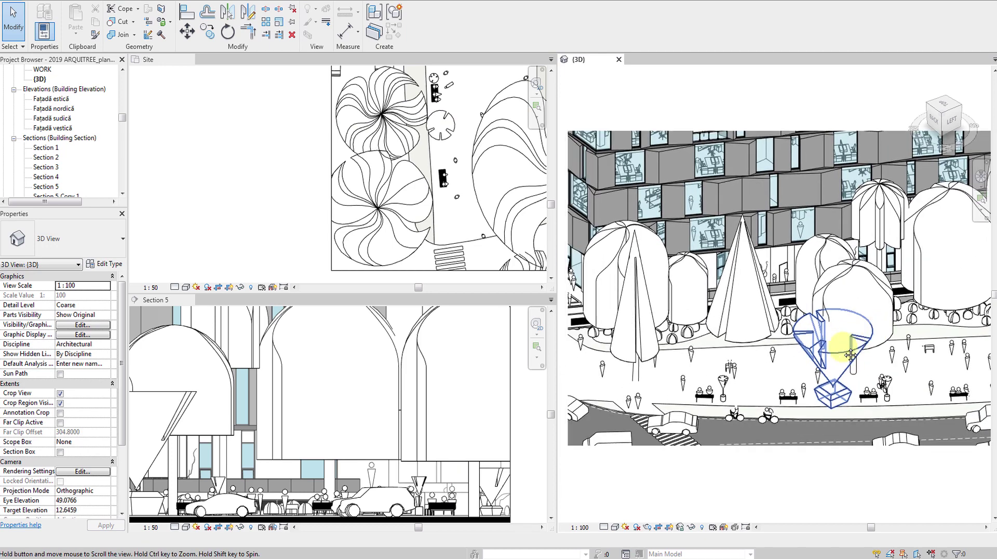
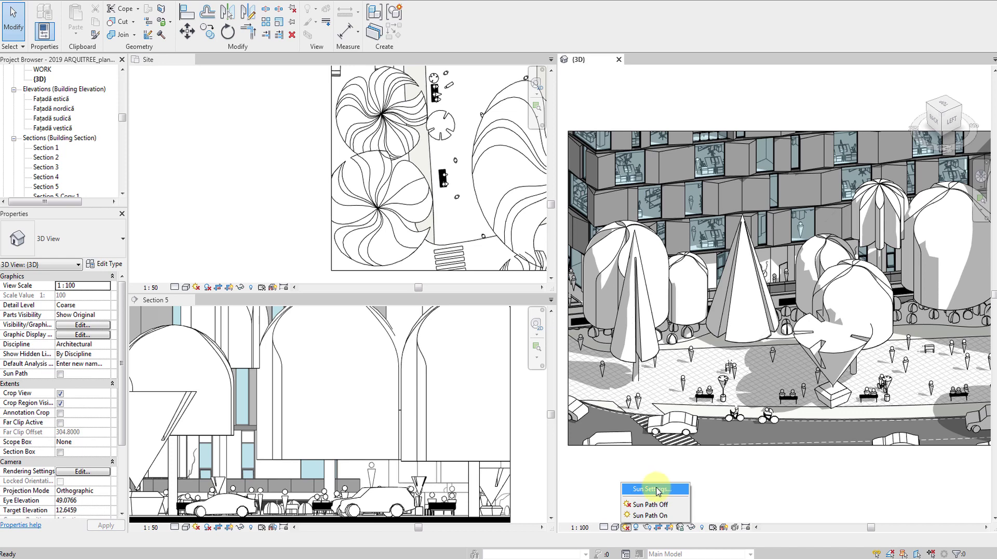
Change the sun azimuth to 200° in Sun Settings and apply it to the 3D view
left_click(656, 491)
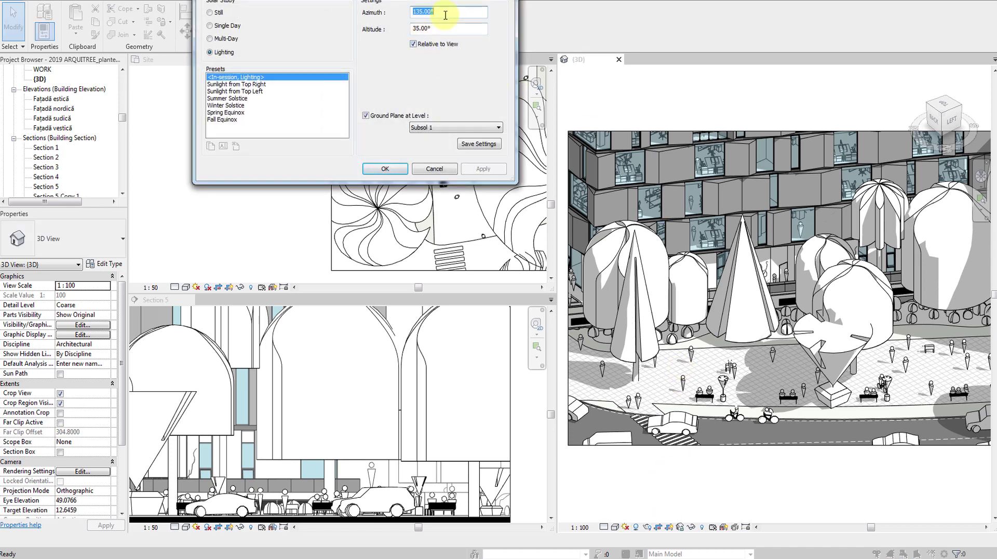
type("200")
key("Tab")
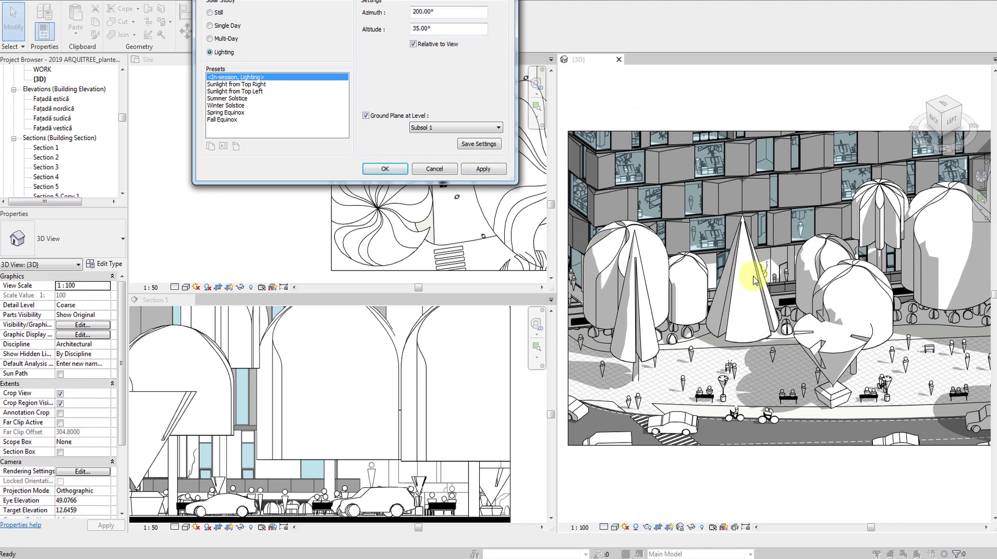
left_click(391, 170)
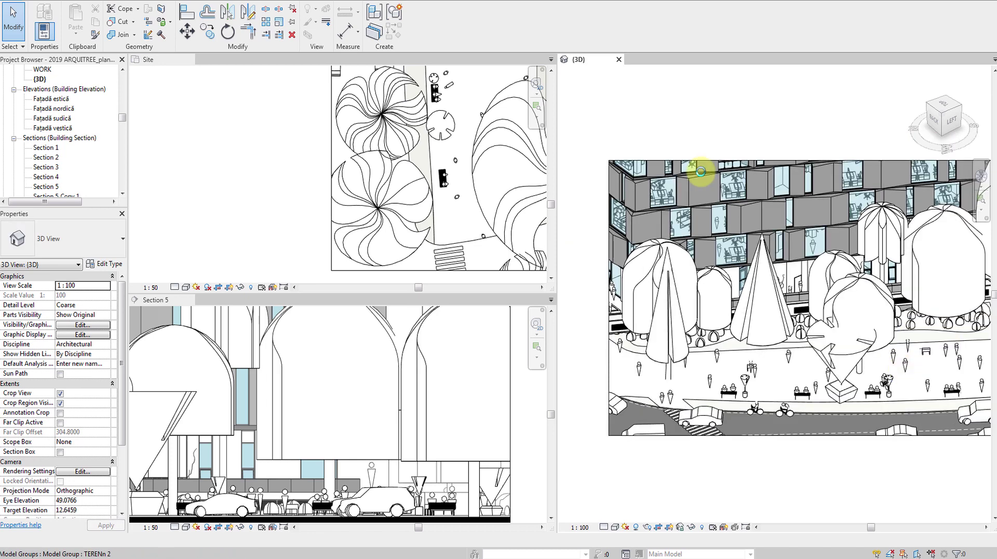
Make the Site plan active and switch the open views to tabbed display
left_click(397, 135)
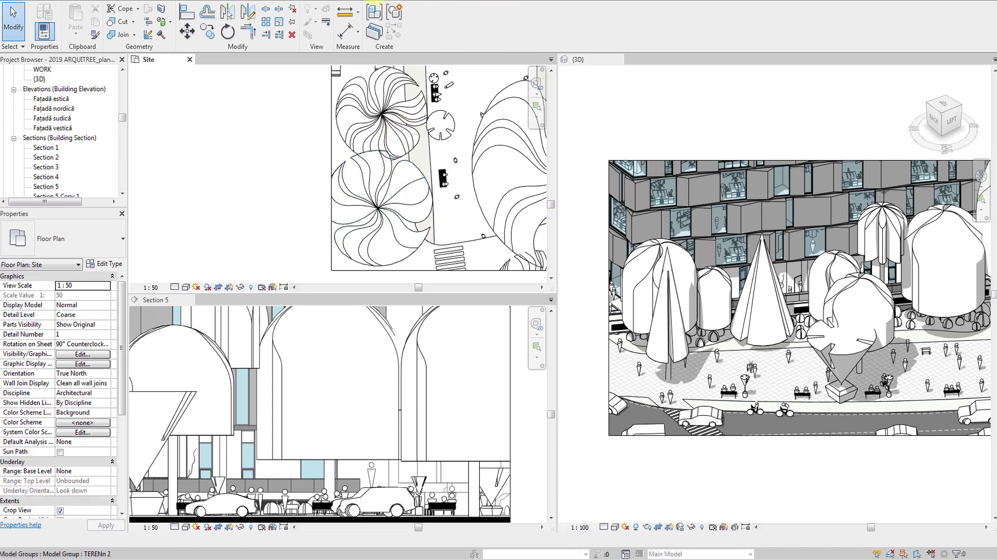
left_click(362, 1)
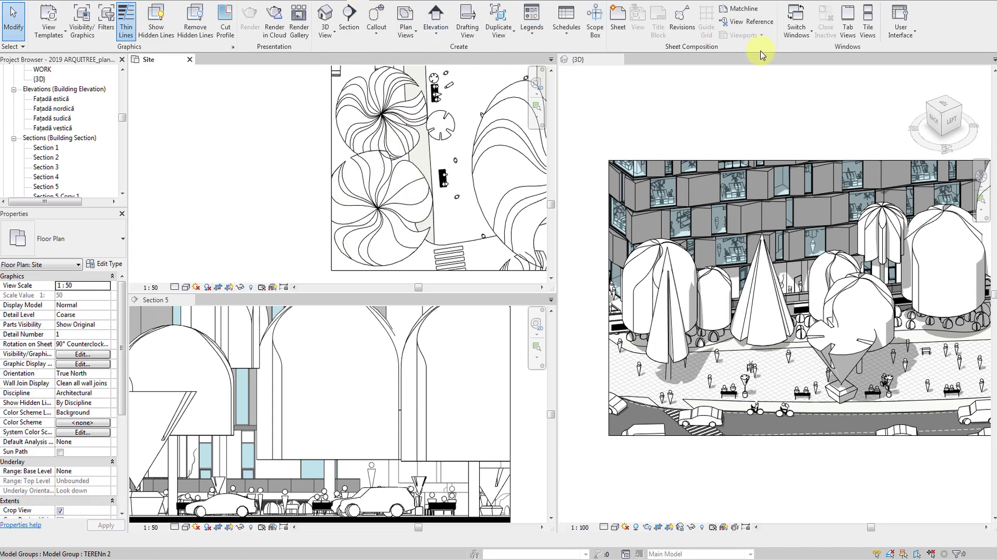
left_click(847, 24)
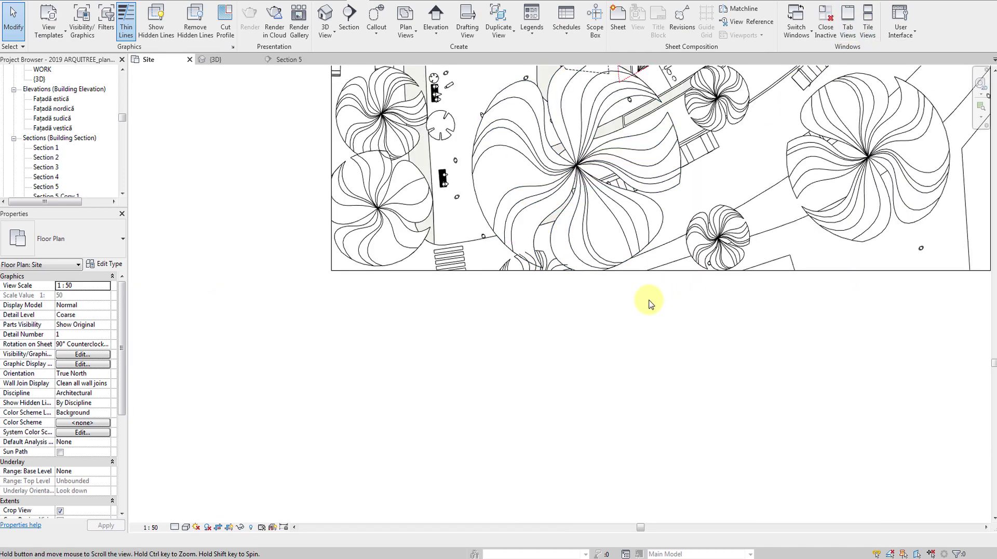
Pan the Site plan, then select the {3D} view to show its properties
middle_click_drag(649, 302, 607, 455)
scroll(628, 421, "up", 3)
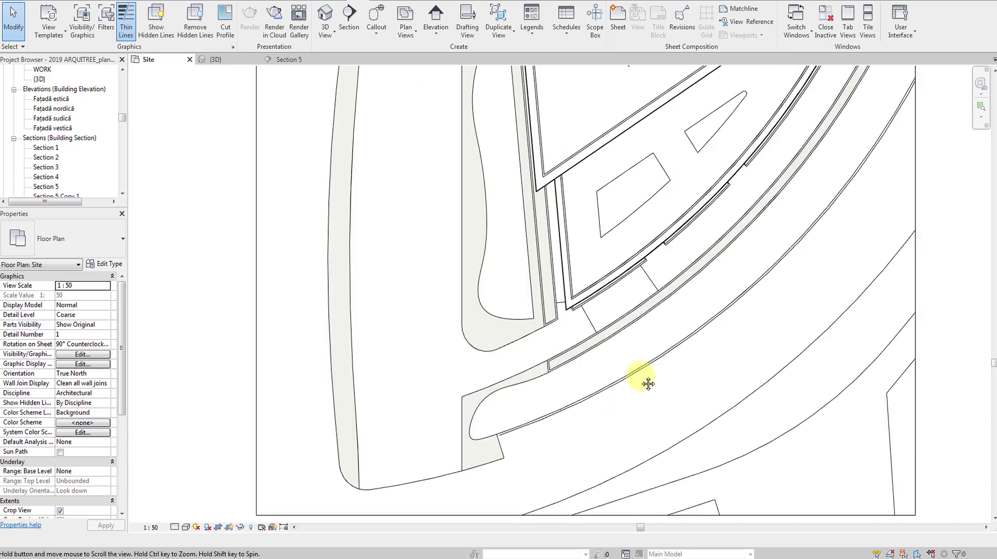
scroll(670, 401, "down", 3)
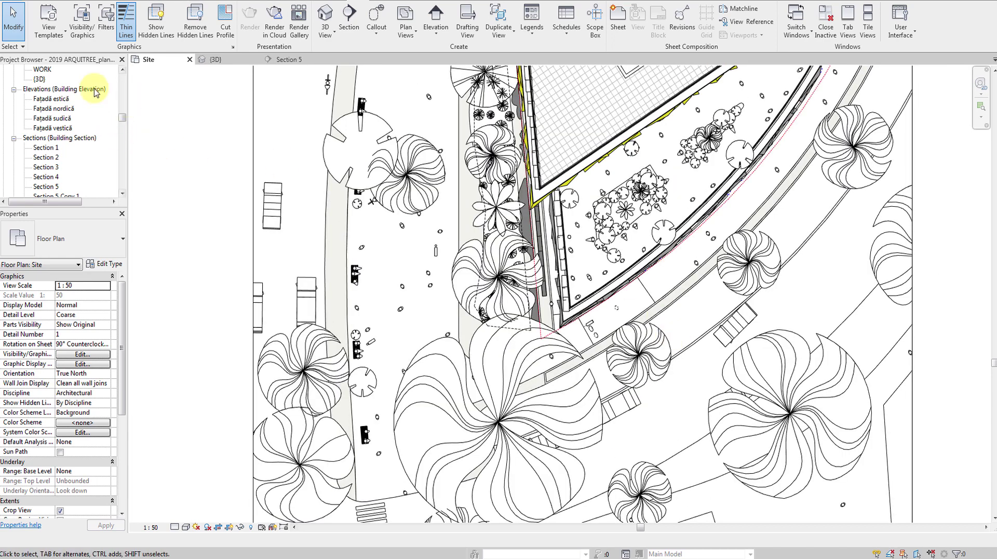
left_click(39, 79)
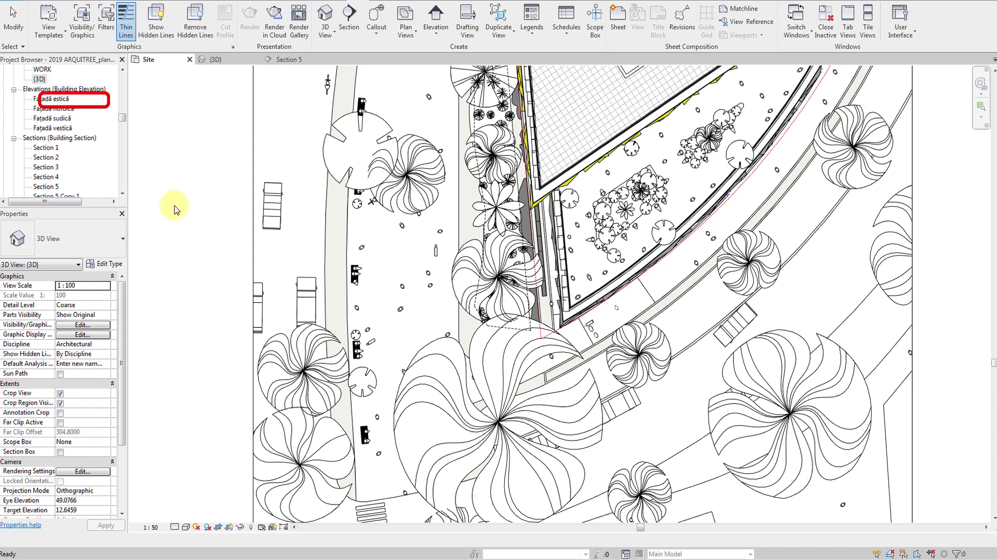
Set the 3D view's Detail Level to Fine
left_click(109, 307)
left_click(109, 306)
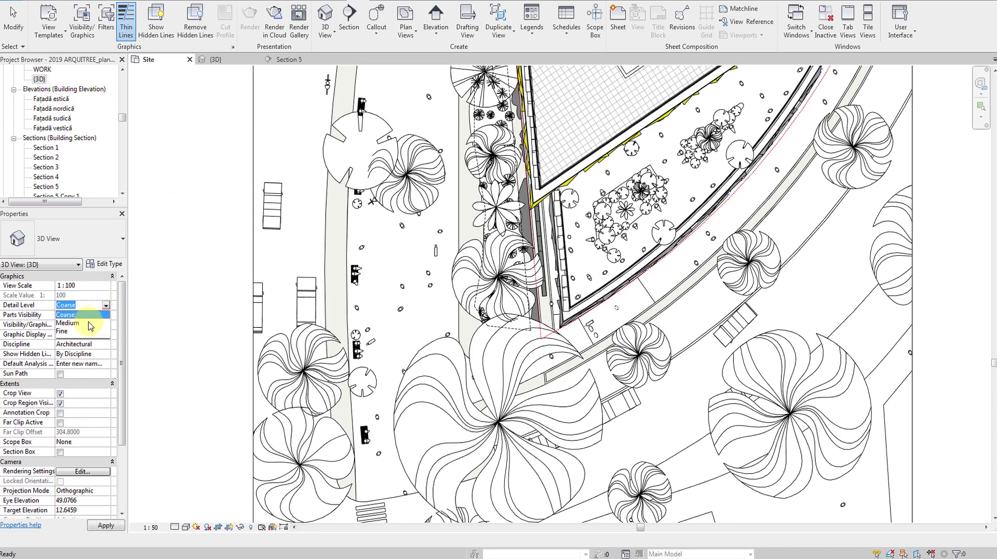
left_click(76, 333)
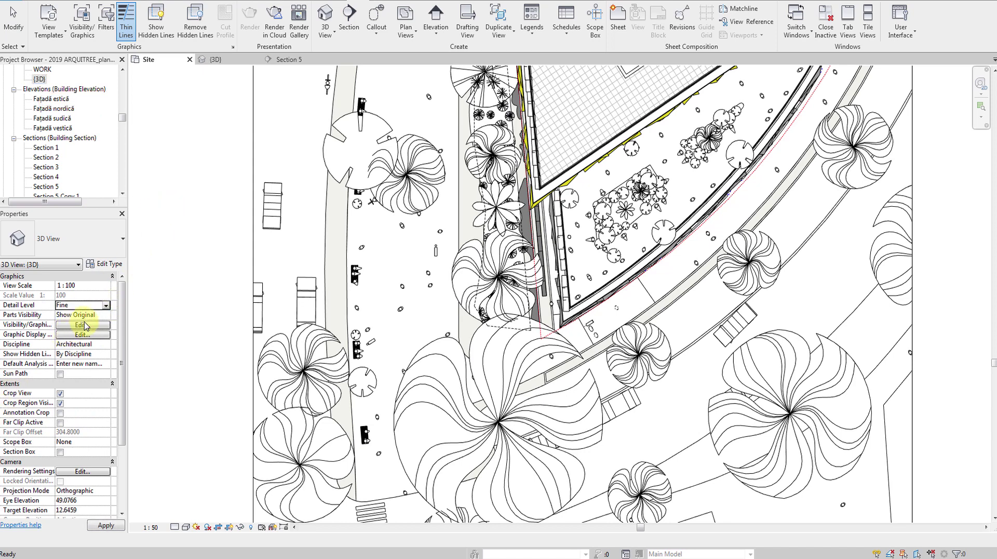
In Graphic Display Options, set shadow intensity to 50 and enable ambient shadows
left_click(82, 335)
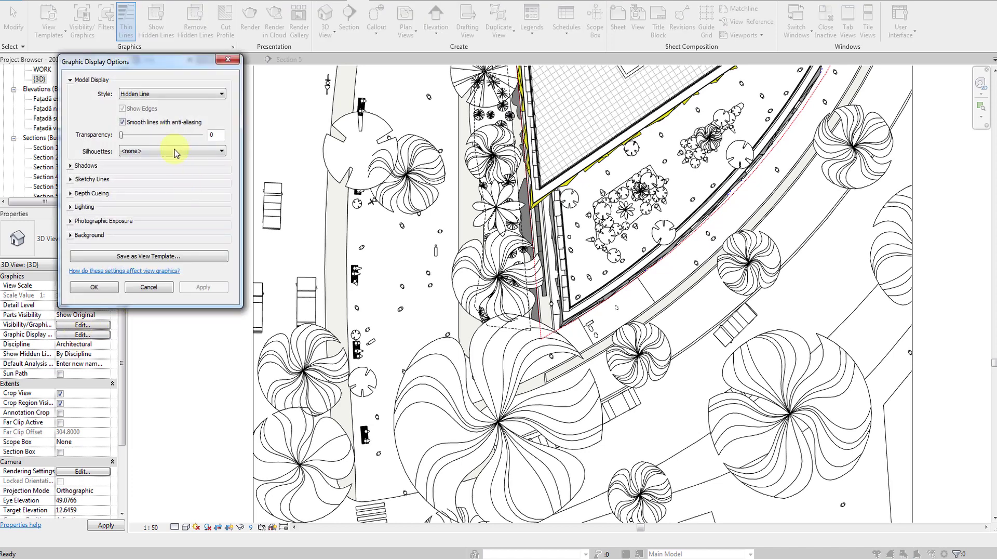
left_click(70, 206)
left_click(177, 302)
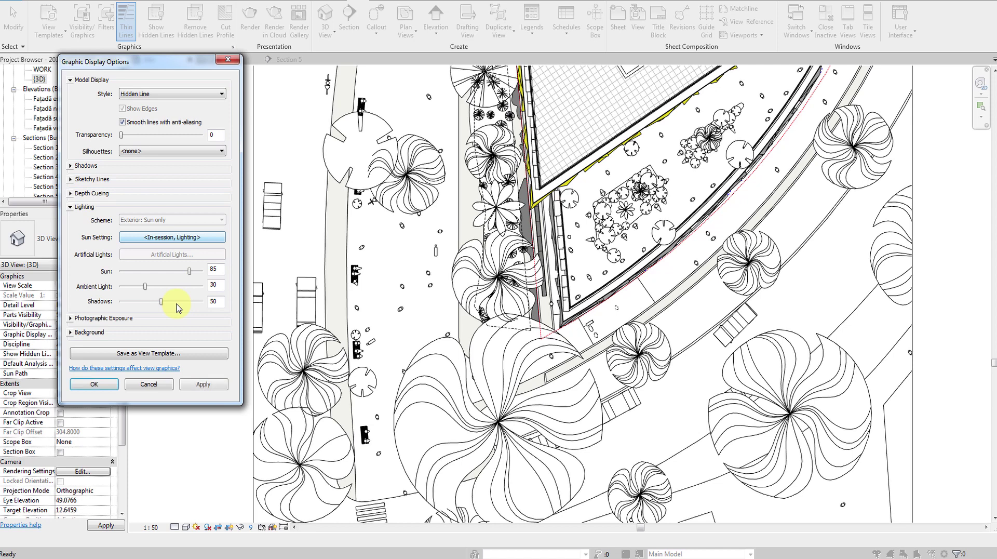
left_click(74, 165)
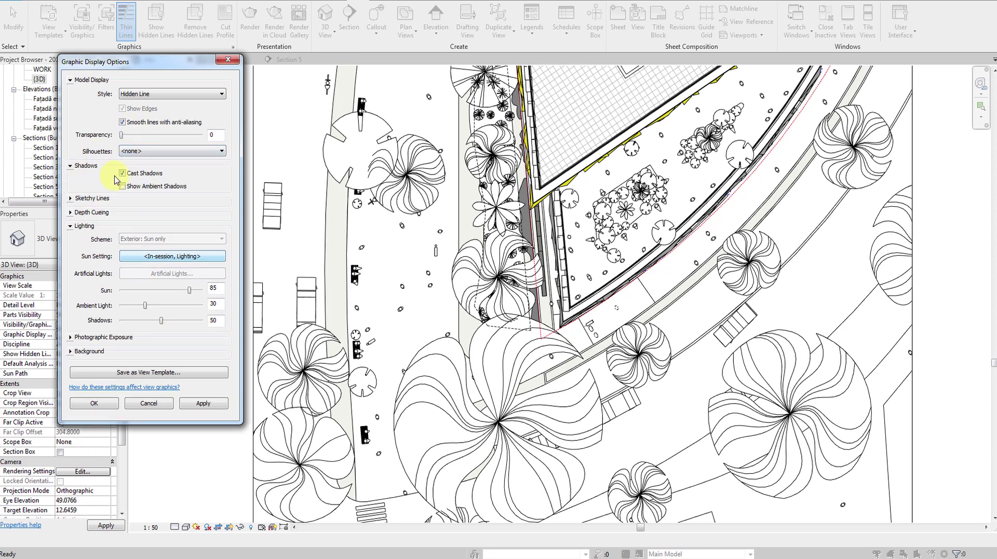
left_click(122, 186)
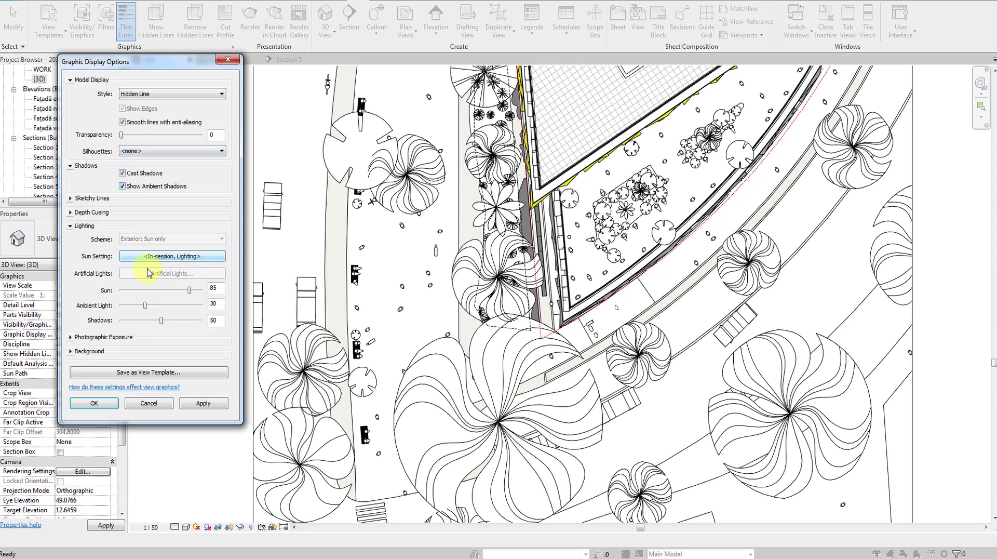
left_click(104, 406)
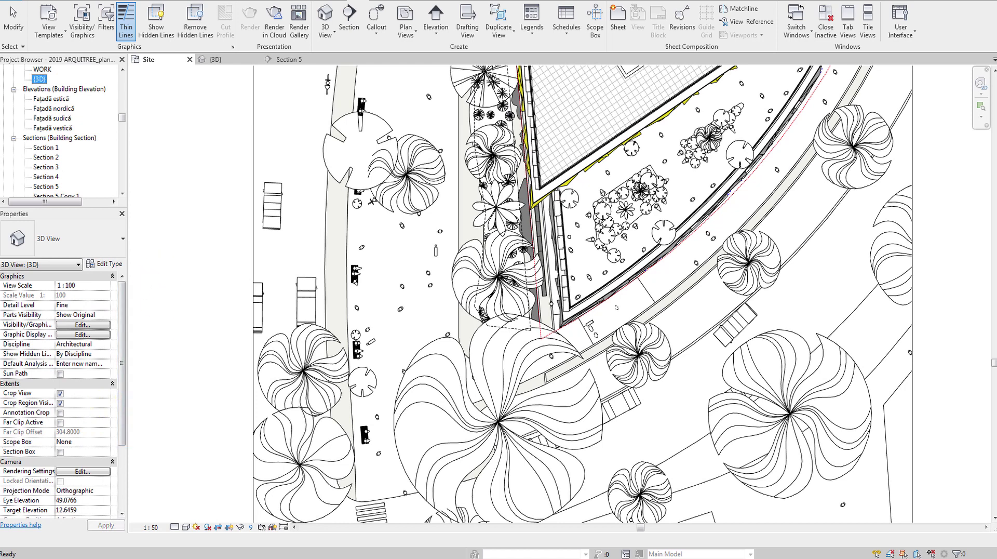
left_click(162, 283)
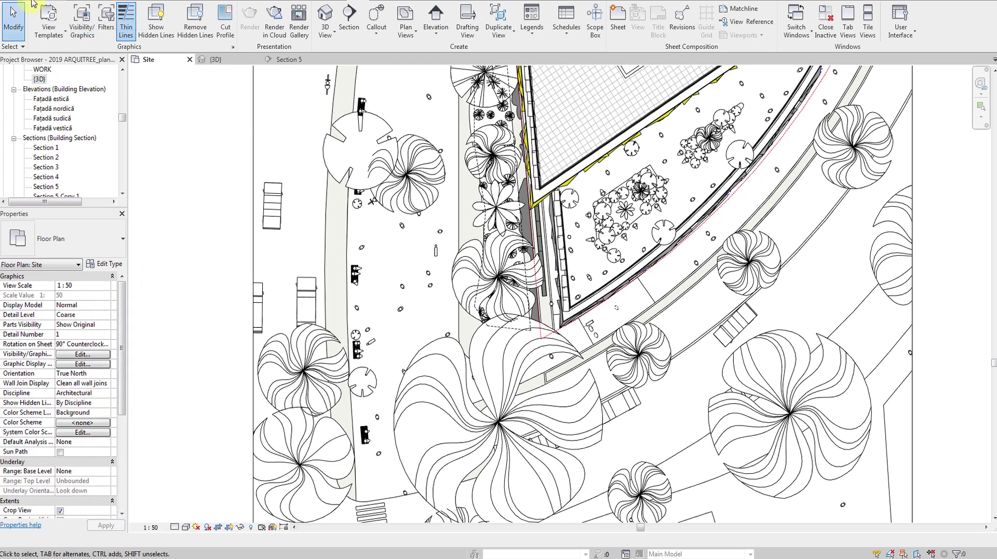
Restrict the image export's view set to only 3D View: {3D}
left_click(12, 2)
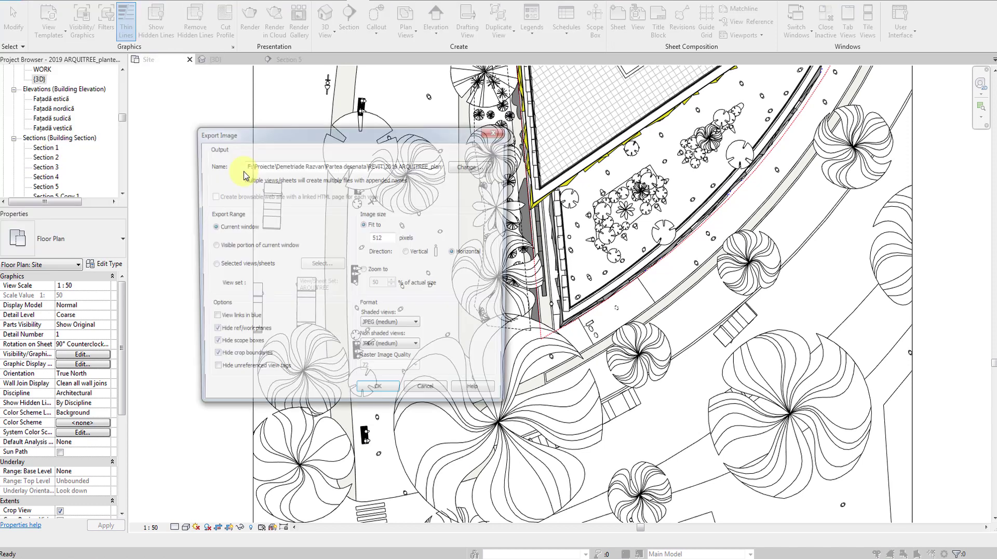
left_click(218, 265)
left_click(314, 265)
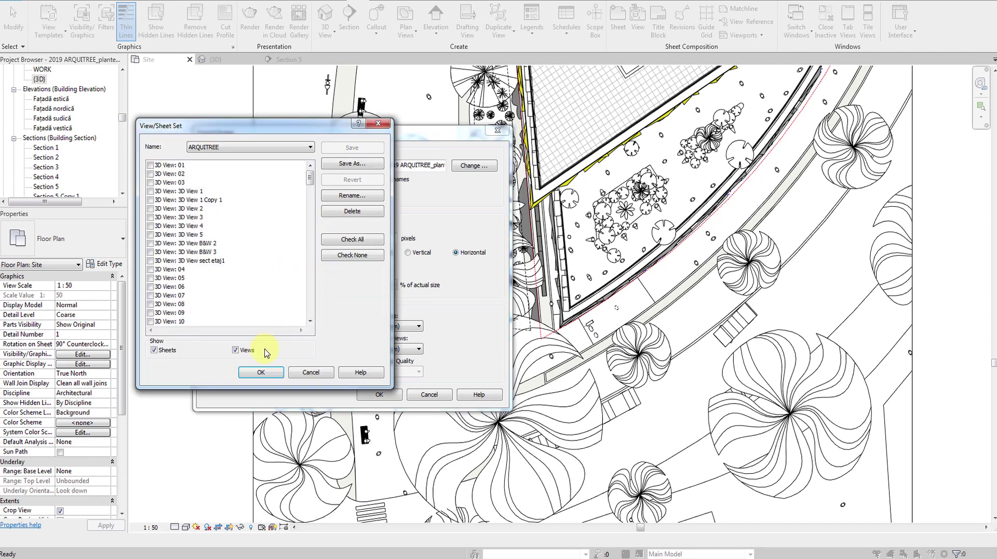
left_click(348, 256)
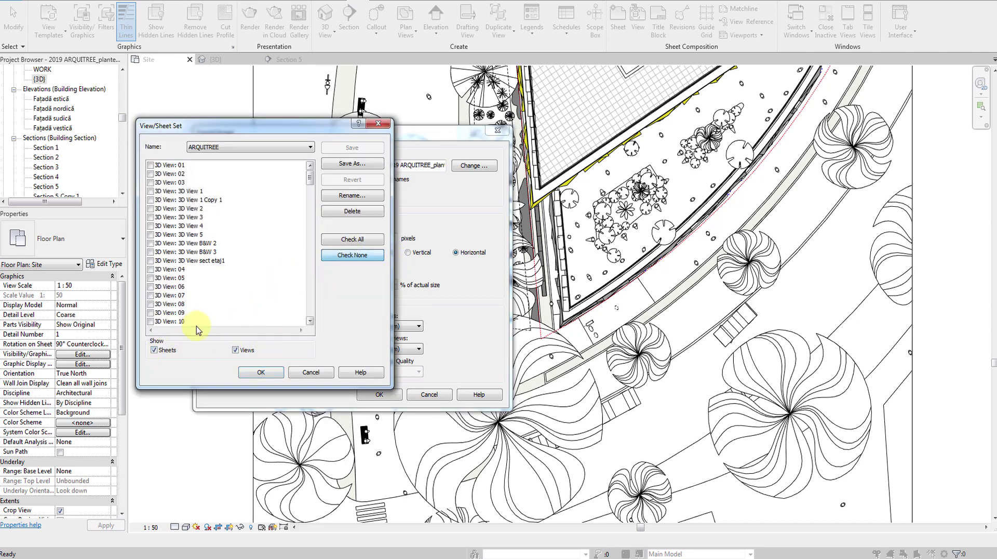
left_click(154, 350)
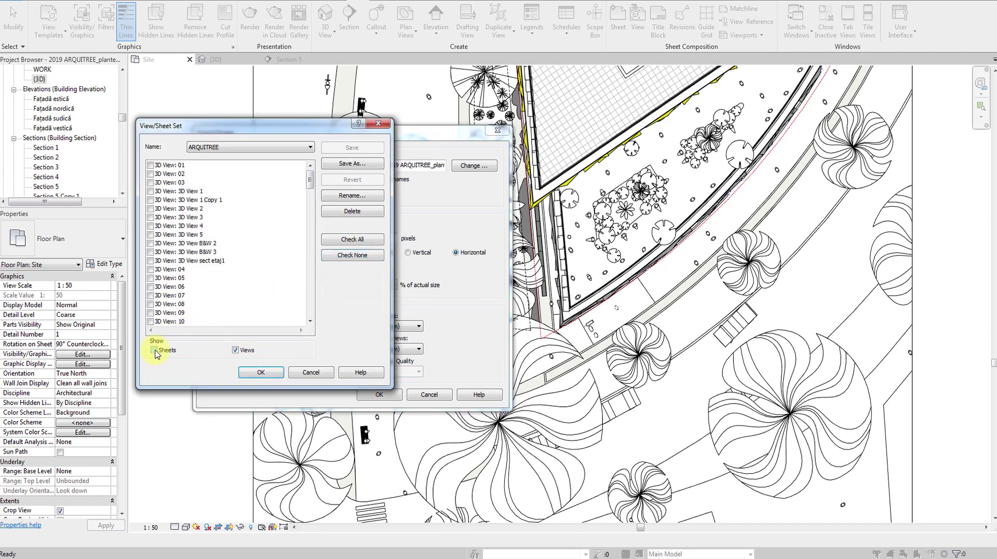
left_click(181, 288)
scroll(181, 289, "down", 2)
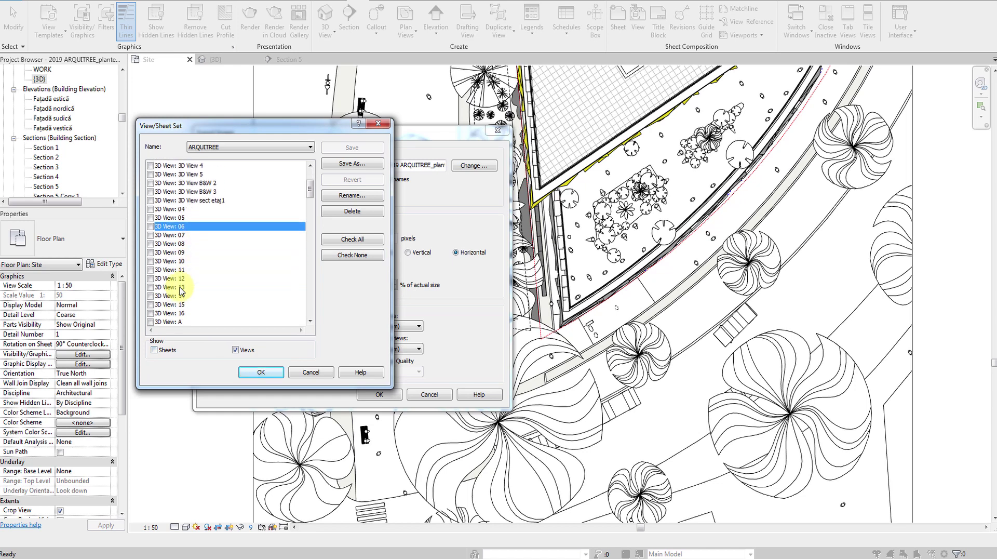
scroll(182, 287, "down", 2)
scroll(184, 285, "down", 3)
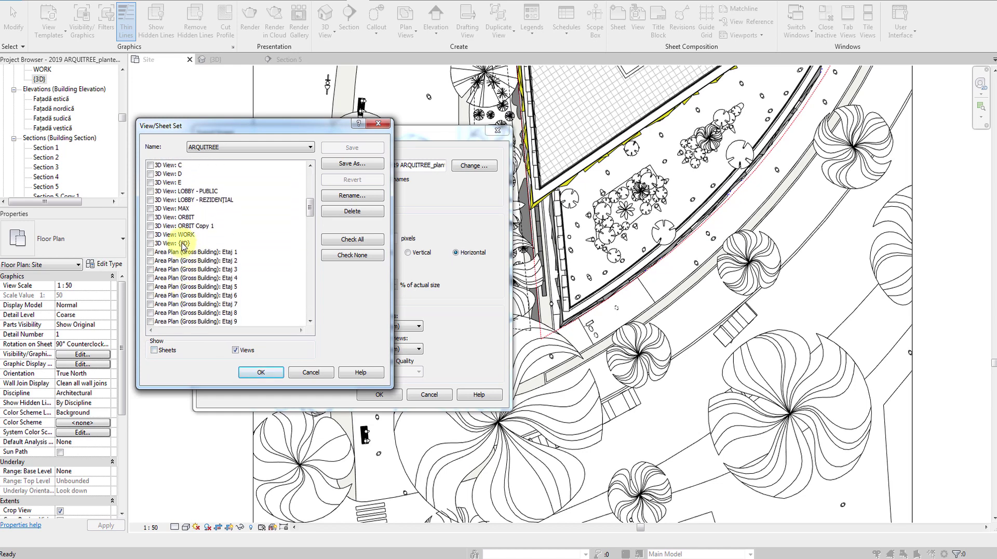
left_click(181, 243)
left_click(150, 243)
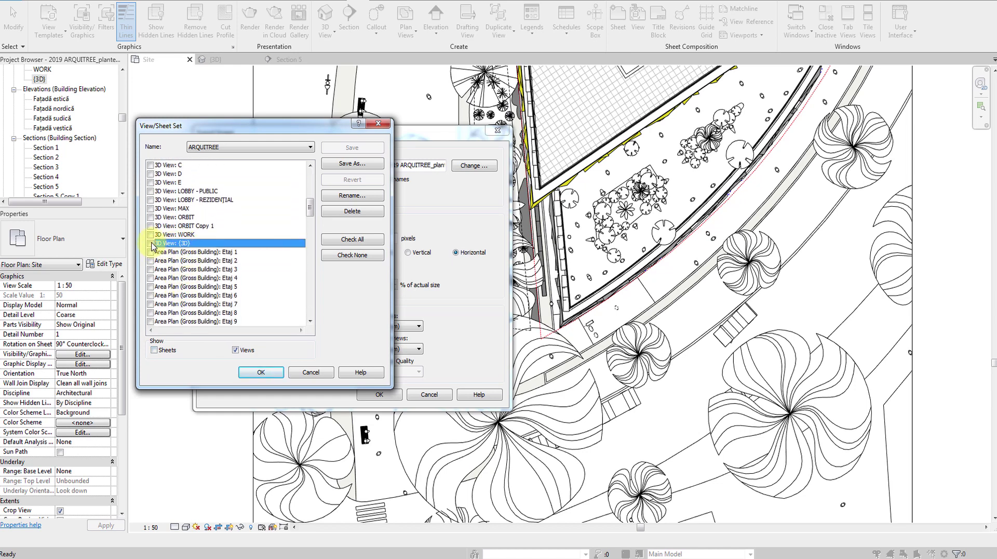
left_click(270, 373)
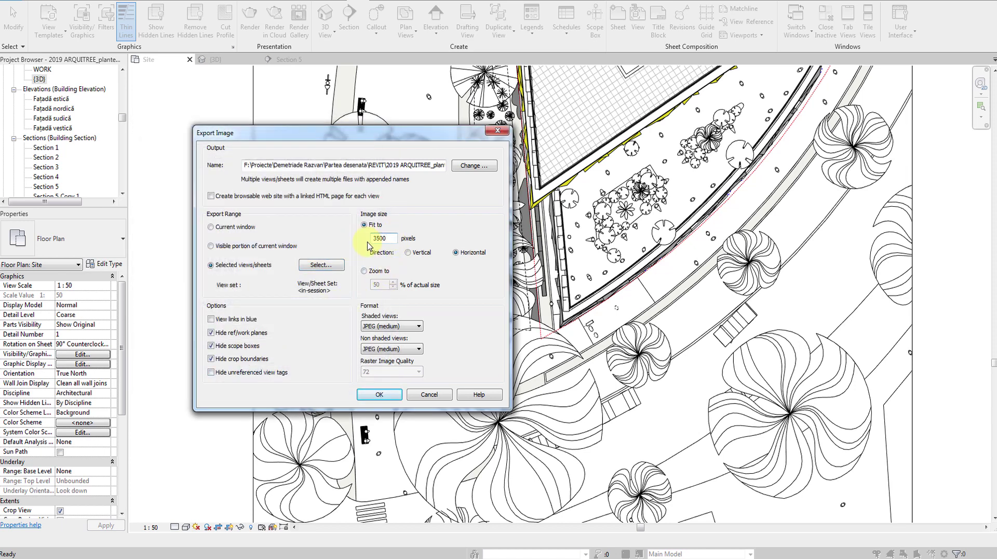
Set both shaded and non-shaded view output to JPEG (lossless)
left_click(372, 327)
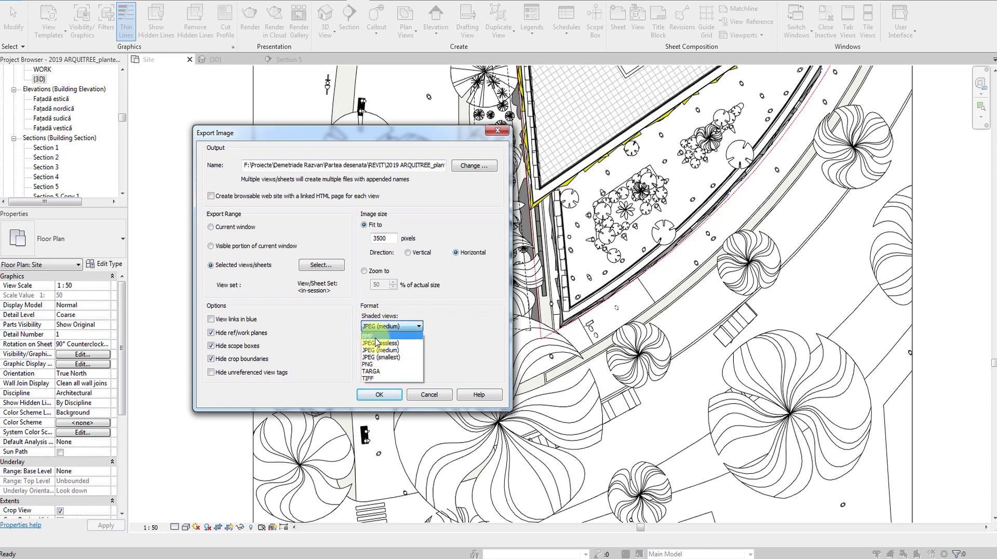
left_click(381, 342)
left_click(387, 349)
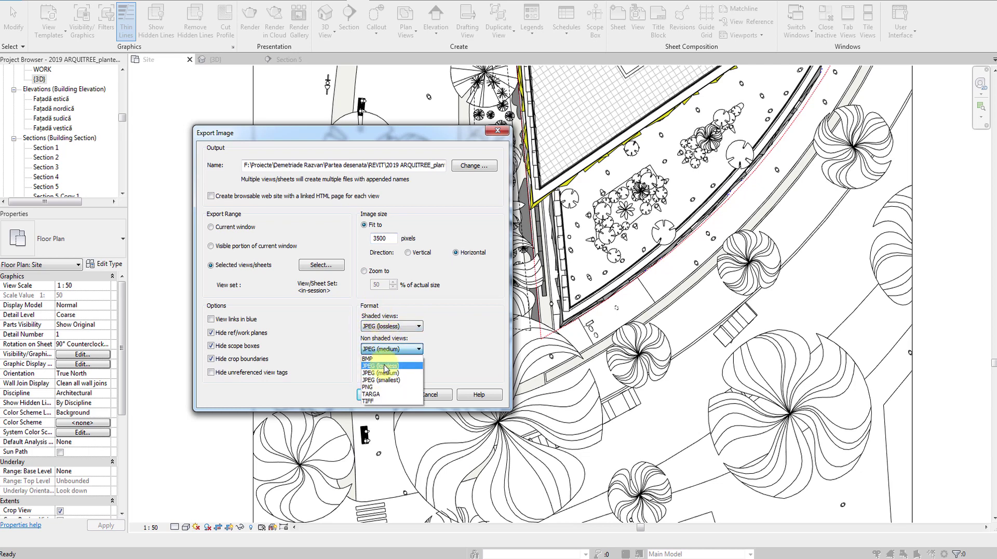
left_click(387, 365)
left_click(473, 167)
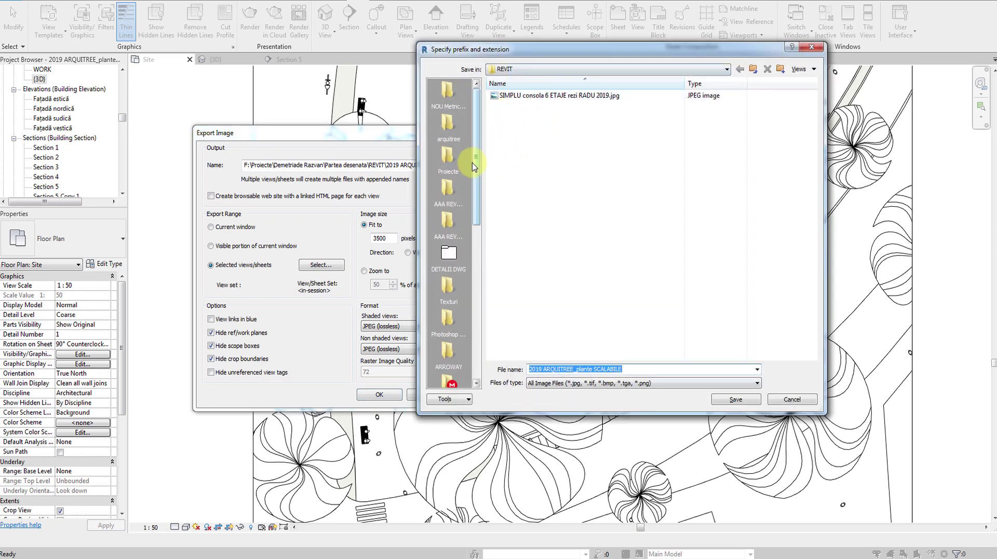
Set the export destination to arquitree\GALLERY with file name 57
mouse_move(473, 166)
left_mouse_down()
mouse_move(480, 193)
mouse_move(484, 118)
left_mouse_up()
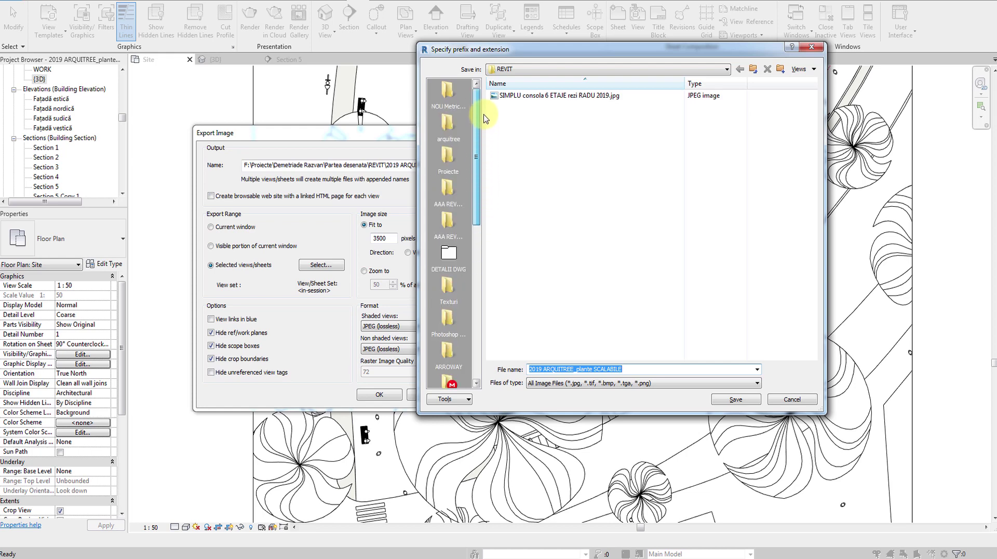
left_click(445, 134)
double_click(519, 136)
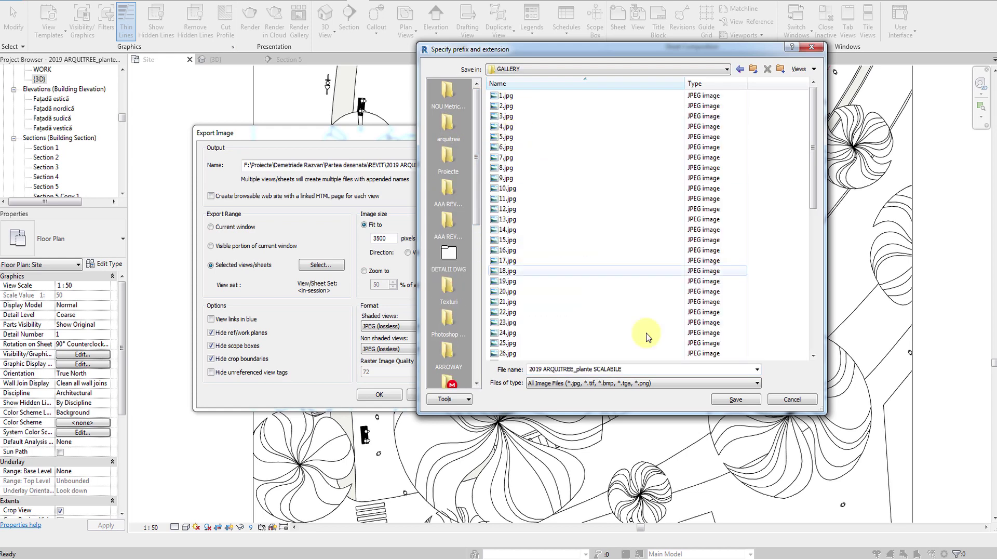
left_click_drag(813, 192, 815, 334)
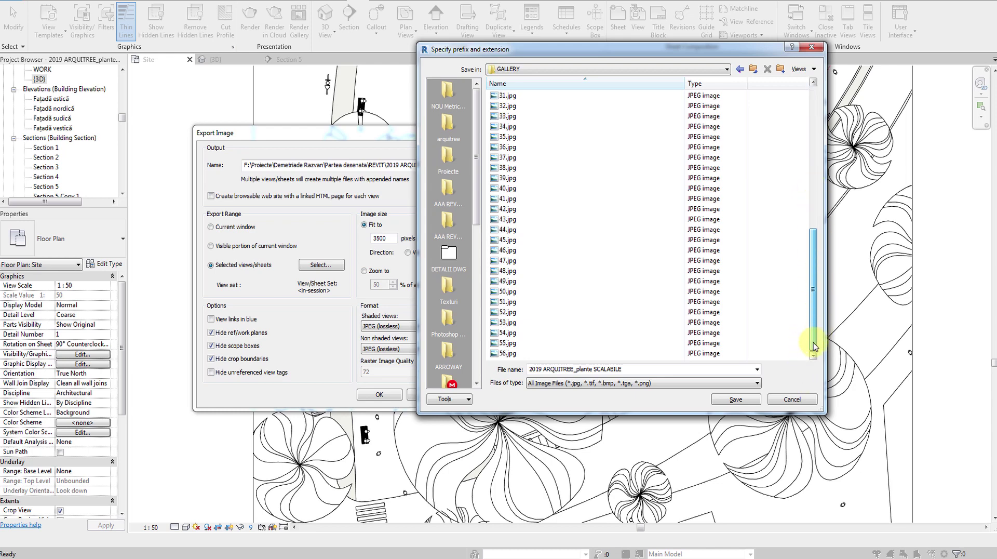
left_click(646, 370)
type("57")
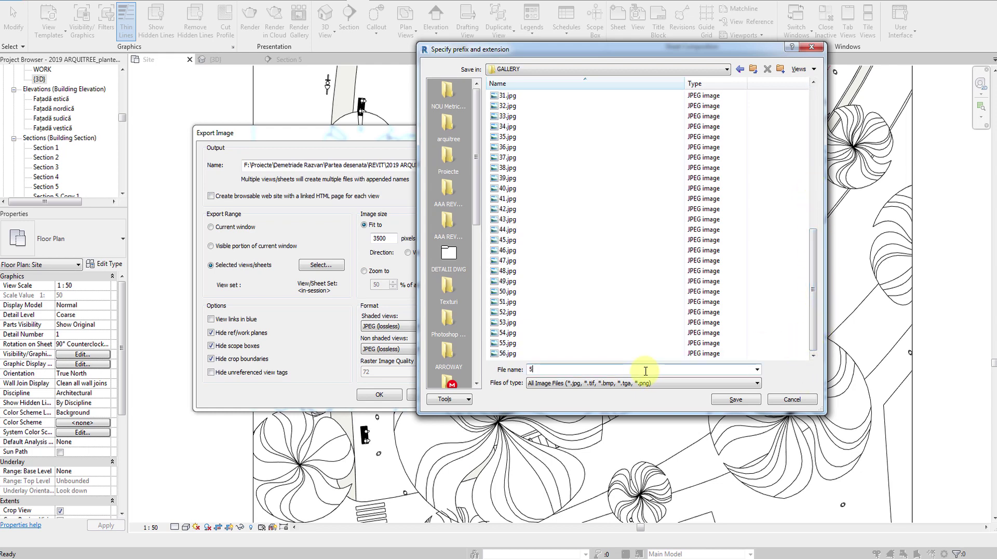
left_click(732, 400)
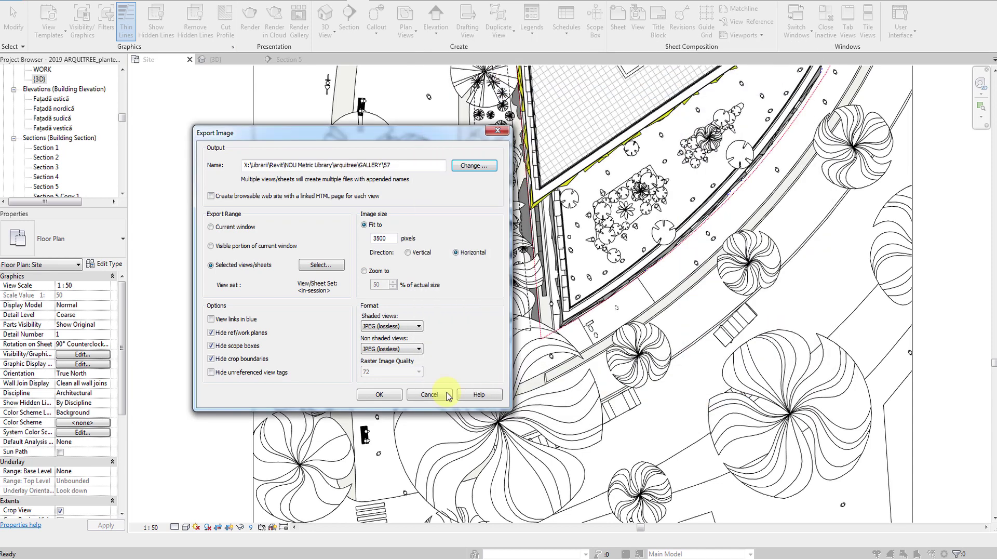
Run the image export from Revit
left_click(384, 397)
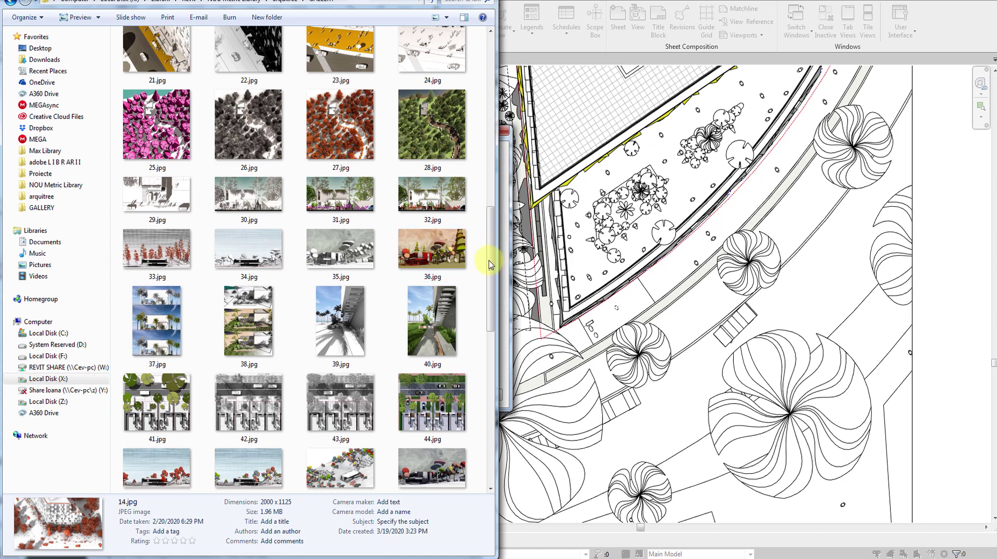
scroll(489, 264, "down", 3)
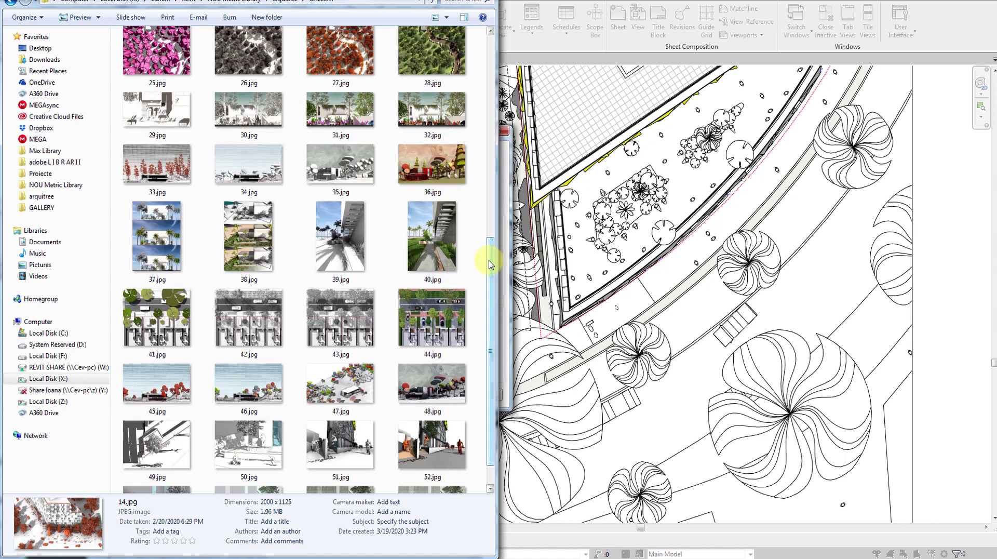
scroll(489, 265, "down", 2)
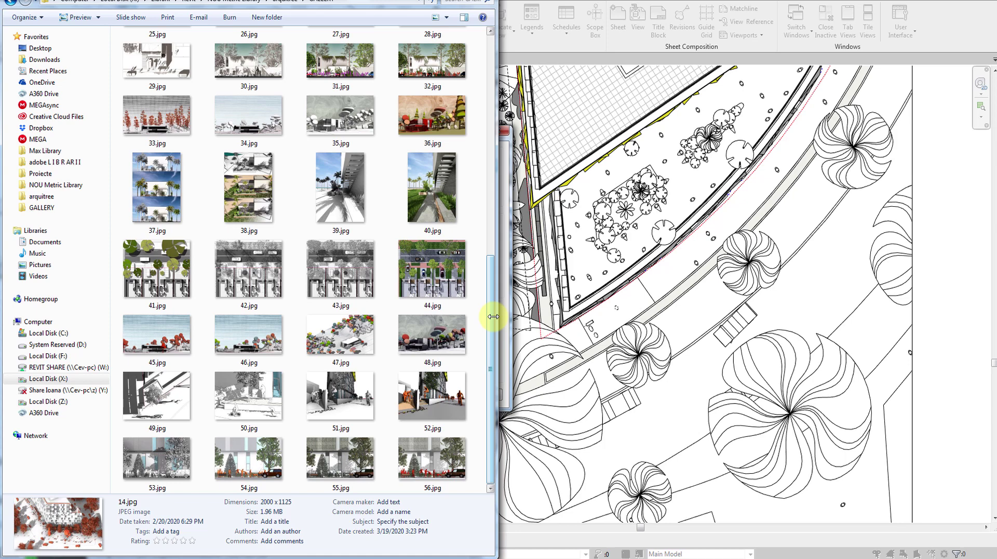
In Explorer's GALLERY folder, resize the window and open 57 - 3D View - {3D}.jpg
double_click(443, 550)
left_click_drag(430, 503, 430, 503)
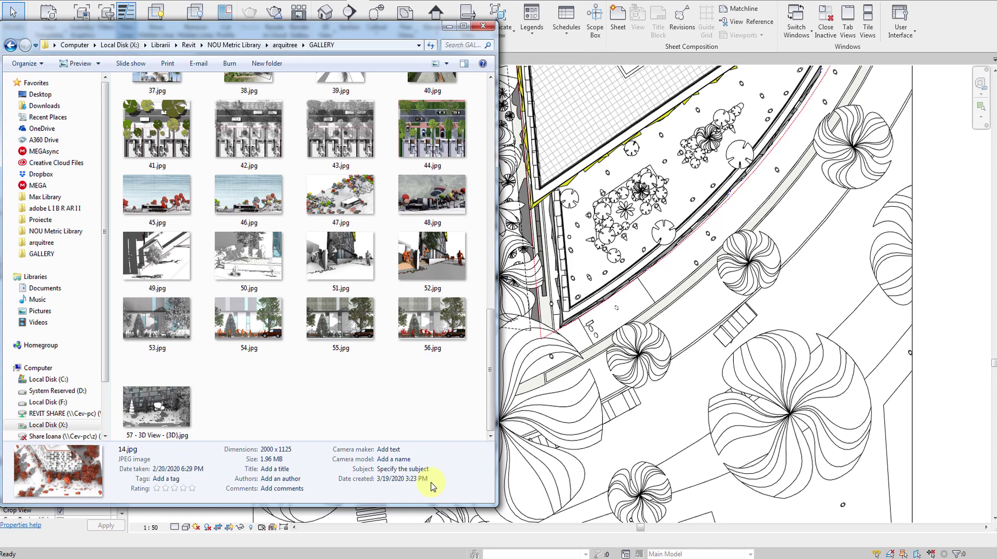
left_click(172, 419)
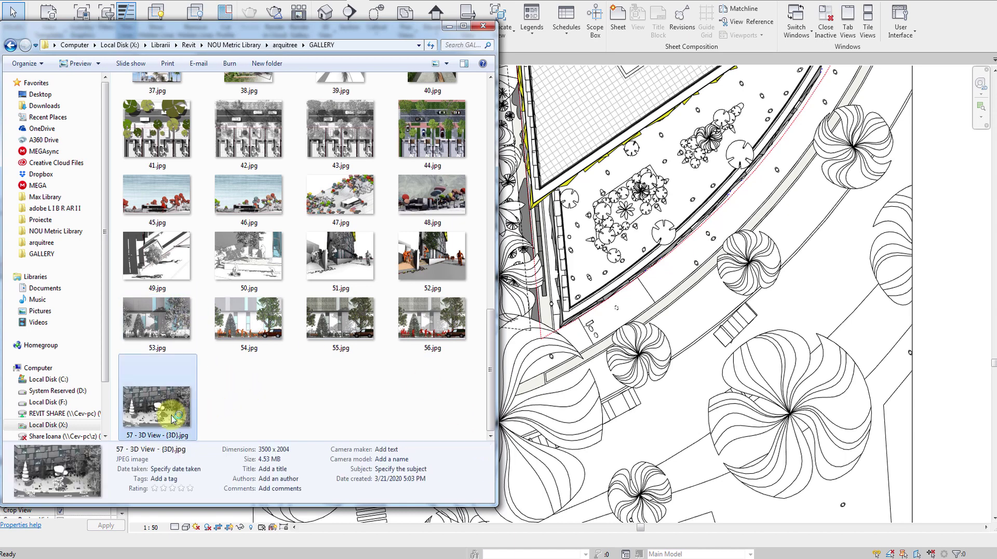
double_click(173, 418)
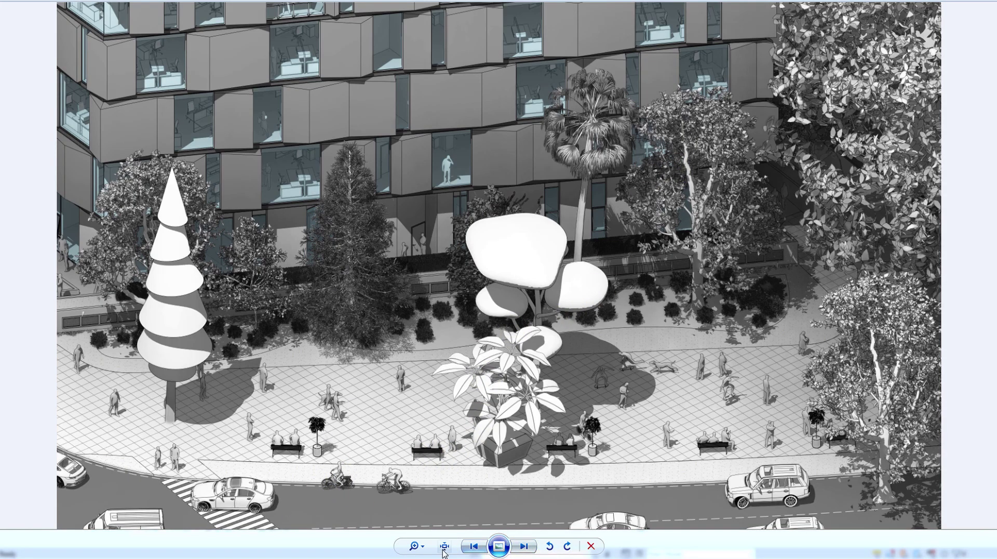
Zoom into the render and pan across the trees, plaza people and road
left_click_drag(414, 546, 424, 538)
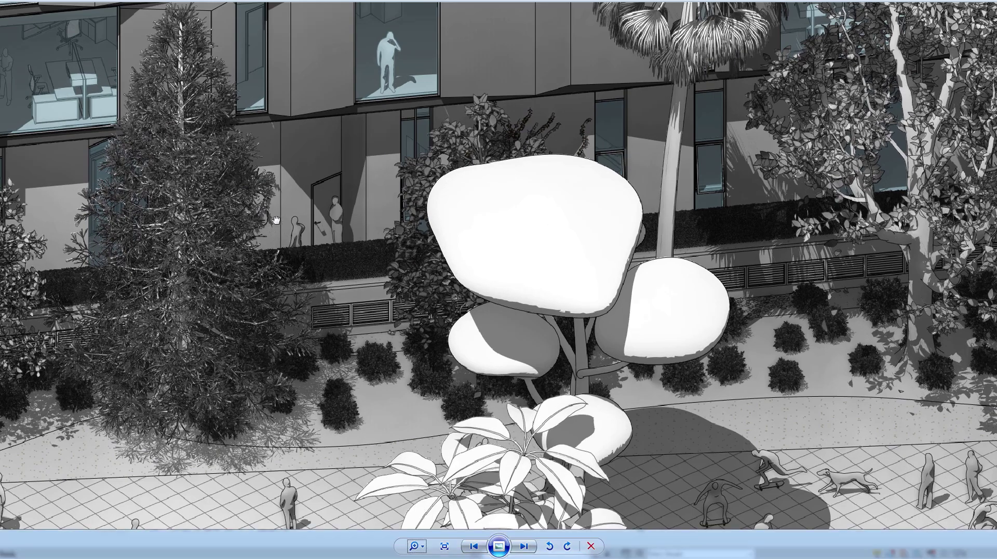
left_click_drag(276, 220, 330, 245)
left_click_drag(528, 187, 333, 261)
left_click_drag(582, 256, 349, 189)
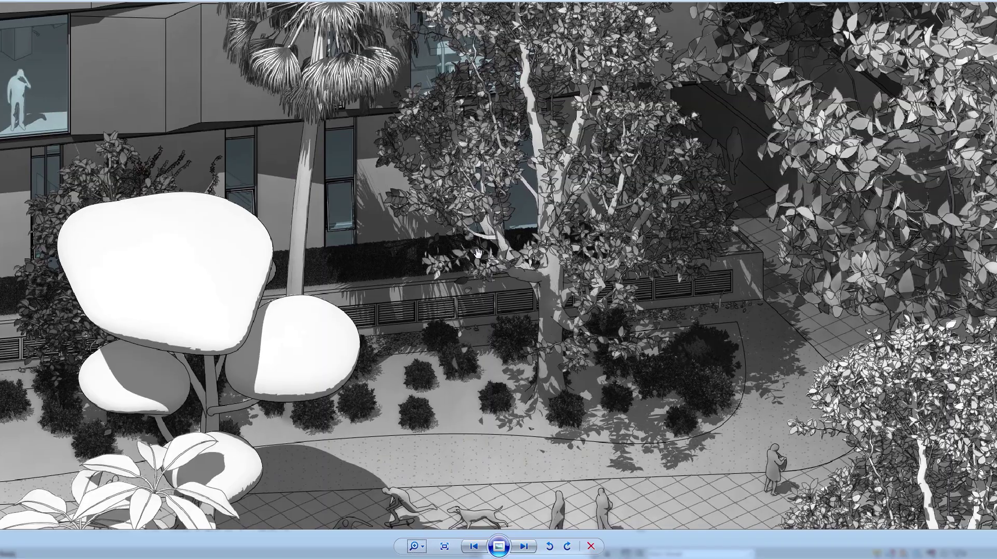
left_click_drag(581, 363, 529, 234)
mouse_move(602, 389)
left_mouse_down()
mouse_move(603, 281)
mouse_move(614, 279)
left_mouse_up()
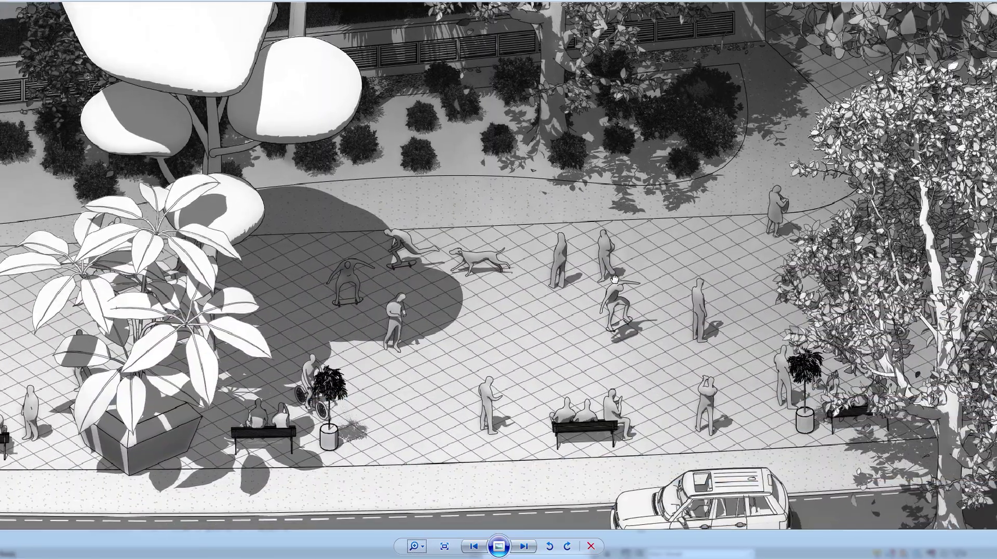
left_click_drag(519, 305, 547, 296)
left_click_drag(348, 327, 621, 327)
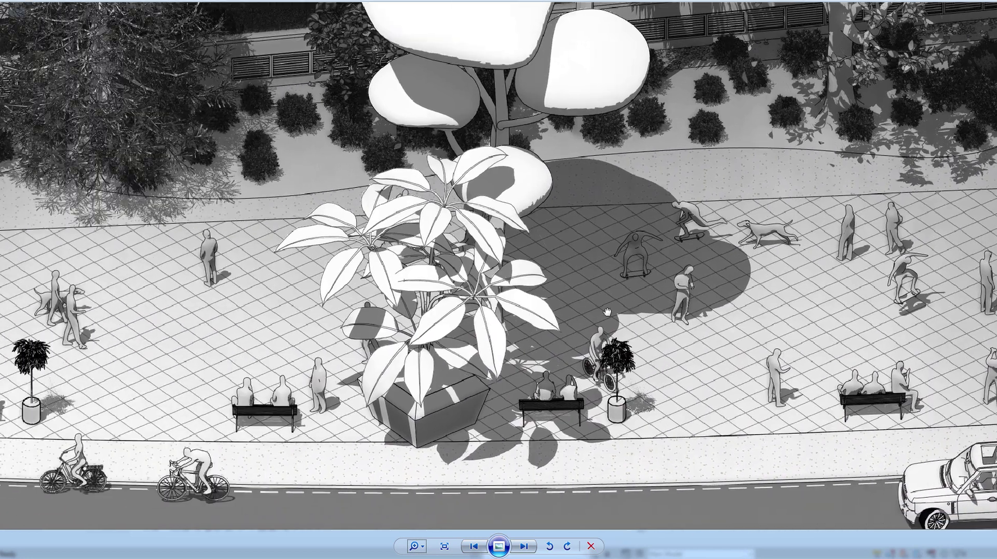
left_click_drag(364, 311, 519, 312)
mouse_move(208, 322)
left_mouse_down()
mouse_move(461, 281)
mouse_move(555, 394)
left_mouse_up()
Pan across the building facade and palm tree, then back to the plaza
left_click_drag(415, 130, 430, 285)
left_click_drag(431, 211, 328, 384)
left_click_drag(489, 218, 414, 263)
mouse_move(686, 263)
left_mouse_down()
mouse_move(607, 274)
mouse_move(457, 331)
left_mouse_up()
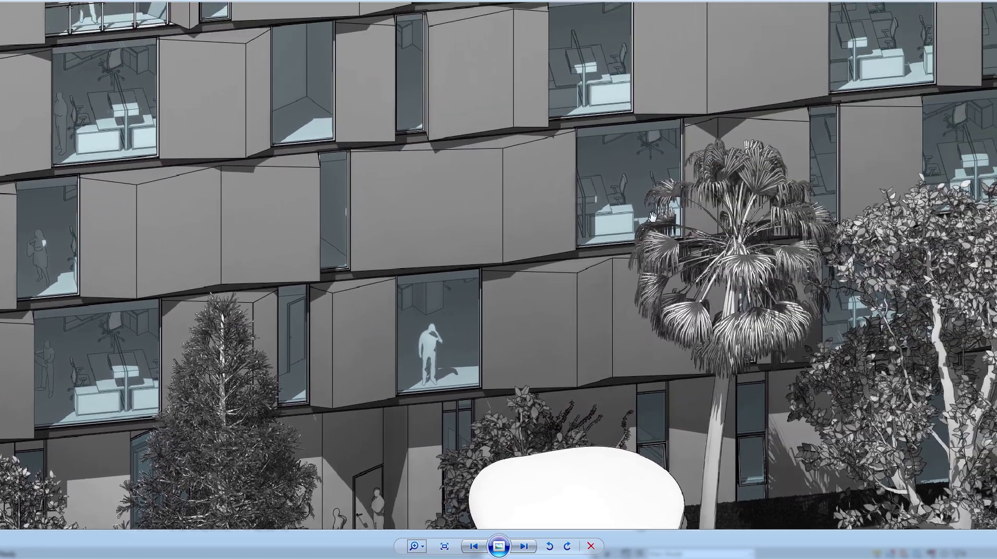
left_click_drag(669, 305, 462, 309)
mouse_move(601, 256)
left_mouse_down()
mouse_move(661, 200)
mouse_move(672, 160)
left_mouse_up()
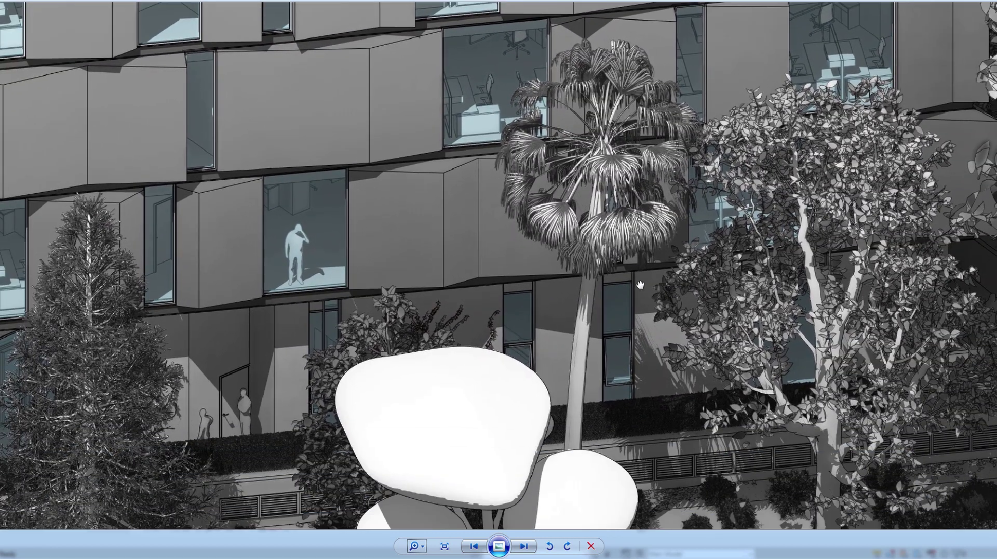
left_click_drag(675, 363, 400, 155)
mouse_move(461, 276)
left_mouse_down()
mouse_move(405, 144)
mouse_move(475, 202)
mouse_move(479, 164)
left_mouse_up()
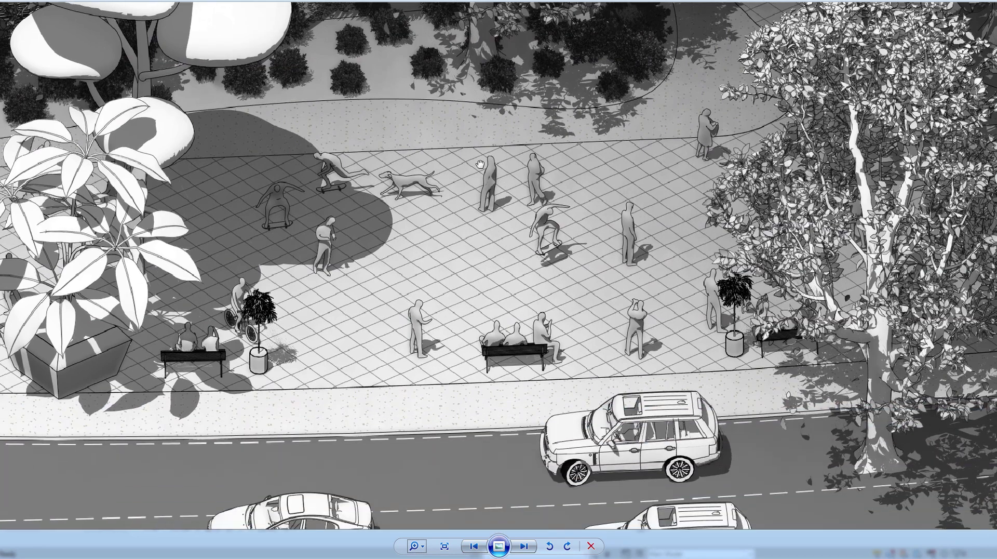